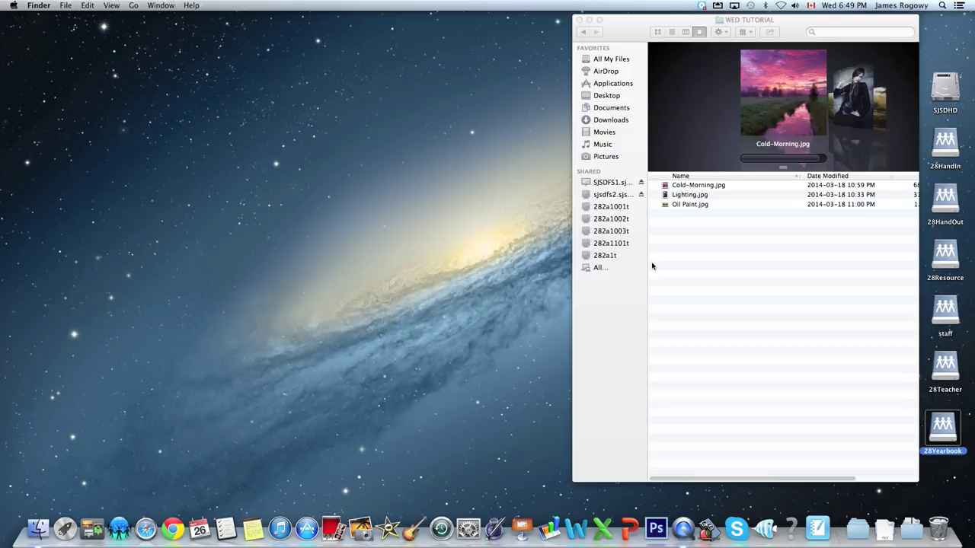
# - Open Cold-Morning.jpg from the WED TUTORIAL folder in Photoshop and move the floating History panel farther away from the image
pyautogui.click(680, 186)
pyautogui.click(688, 187)
pyautogui.moveTo(689, 189); pyautogui.dragTo(659, 526)
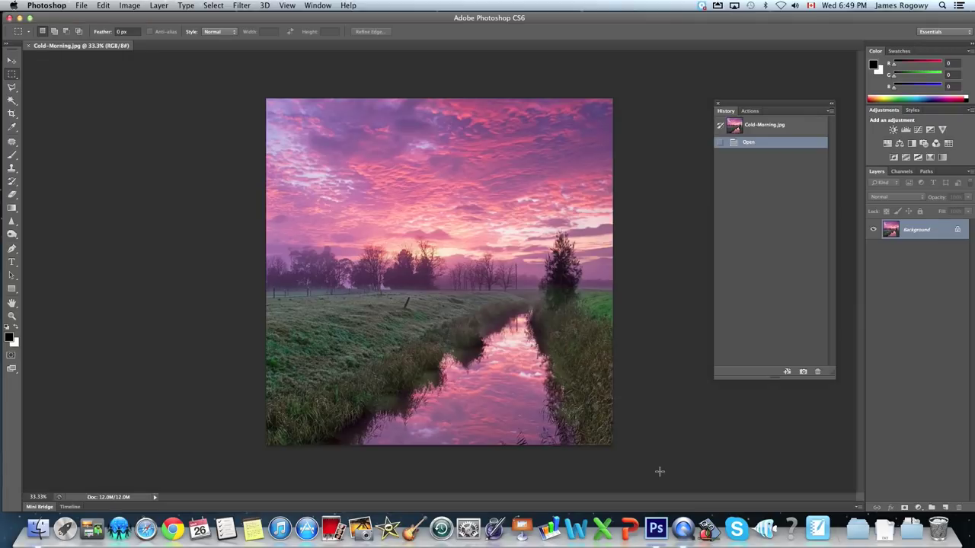
pyautogui.press('super+0')
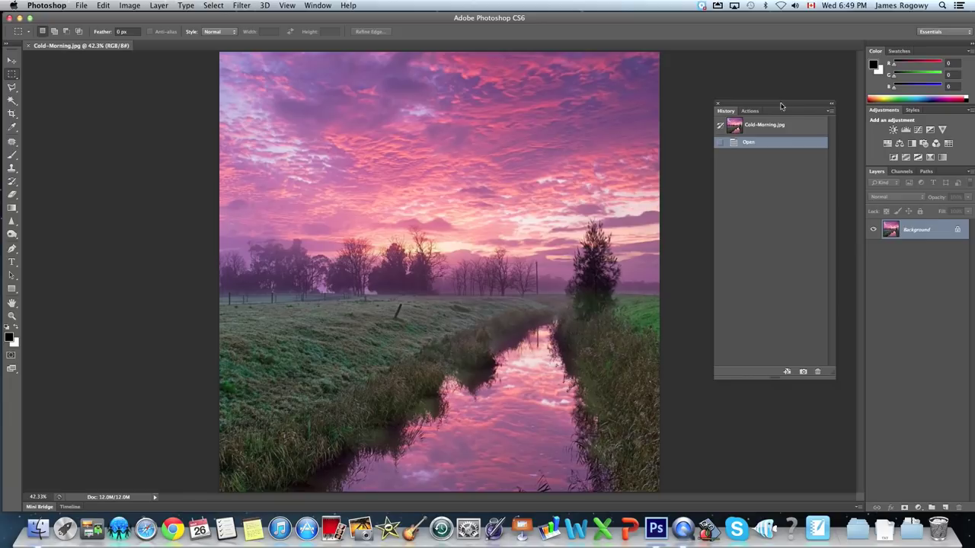
pyautogui.moveTo(771, 108); pyautogui.dragTo(791, 59)
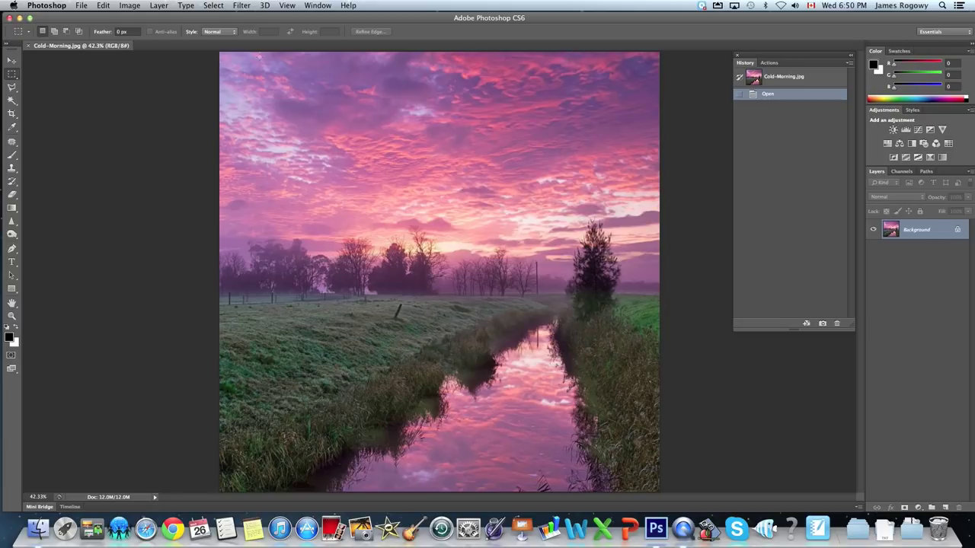
# - Open the Filter Gallery for the image and set its preview zoom to 50%
pyautogui.click(237, 7)
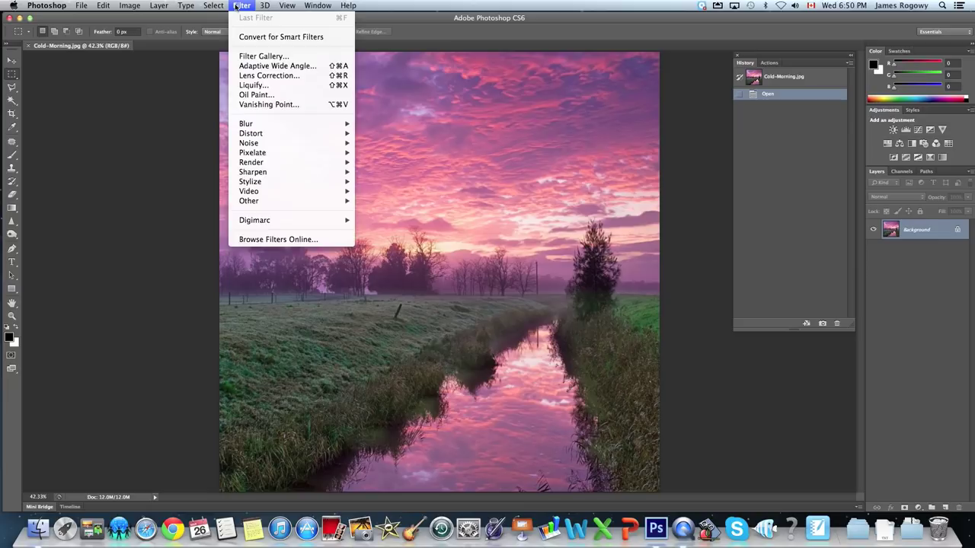
pyautogui.click(244, 57)
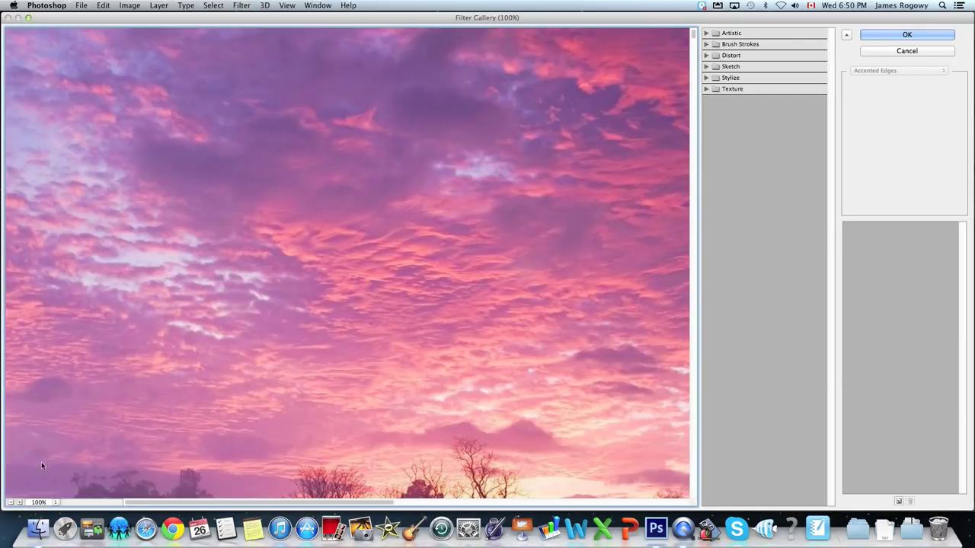
pyautogui.click(11, 503)
pyautogui.click(11, 503)
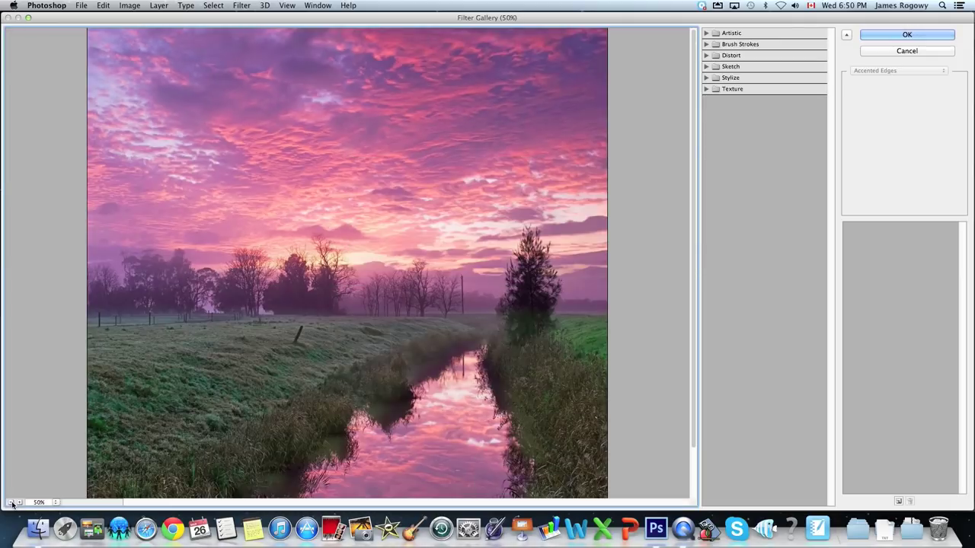
pyautogui.click(11, 504)
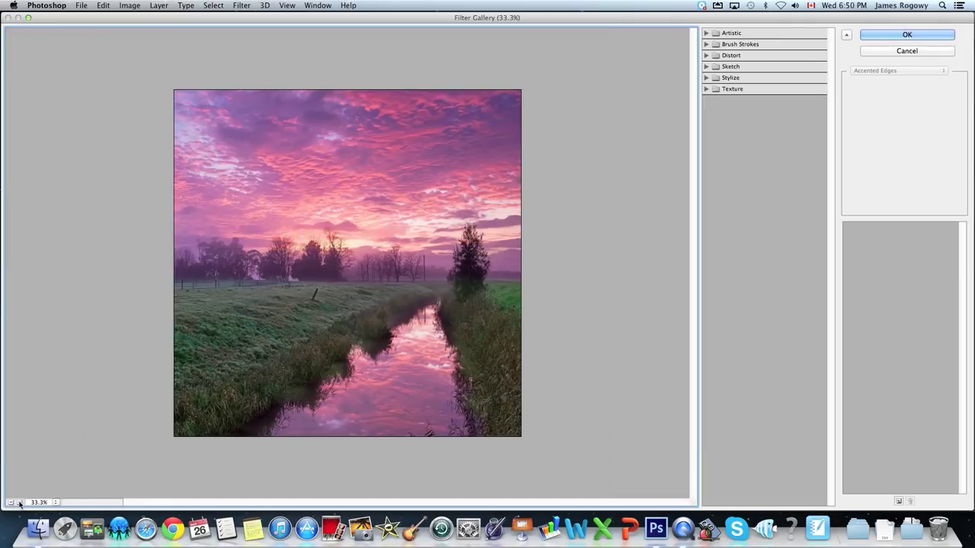
pyautogui.click(20, 503)
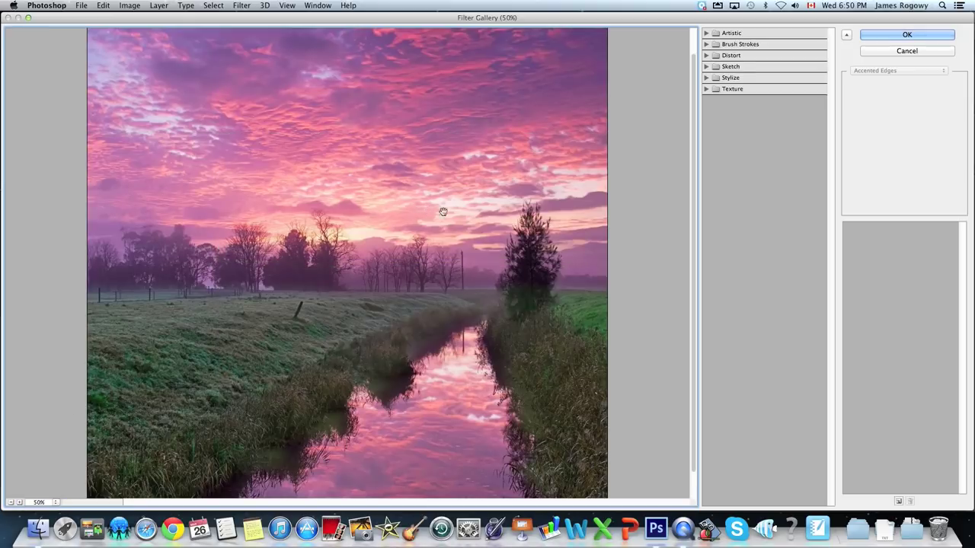
# - Look through the filters in the Artistic, Brush Strokes, Distort, Sketch, Stylize and Texture categories, collapsing each one again
pyautogui.click(707, 34)
pyautogui.click(707, 33)
pyautogui.click(706, 44)
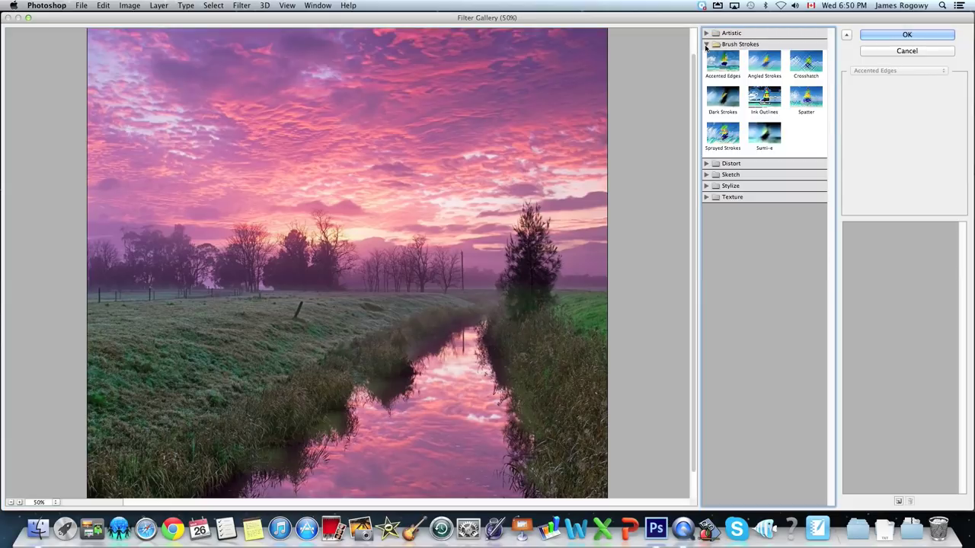
pyautogui.click(706, 44)
pyautogui.click(706, 55)
pyautogui.click(706, 55)
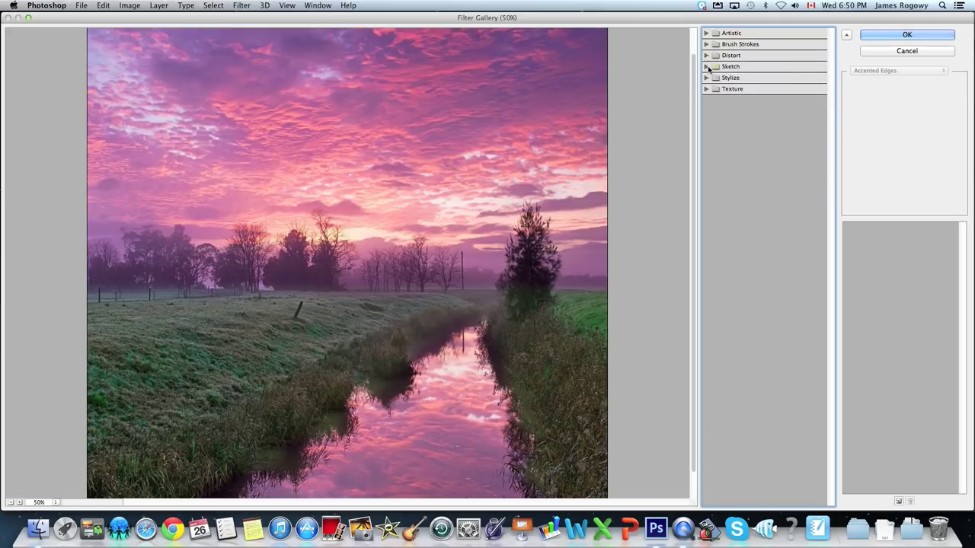
pyautogui.click(707, 67)
pyautogui.click(707, 67)
pyautogui.click(706, 78)
pyautogui.click(706, 77)
pyautogui.click(706, 90)
pyautogui.click(706, 89)
# - Preview the Artistic filters Colored Pencil, Cutout, Dry Brush, Film Grain, Fresco and Neon Glow on the image
pyautogui.click(706, 35)
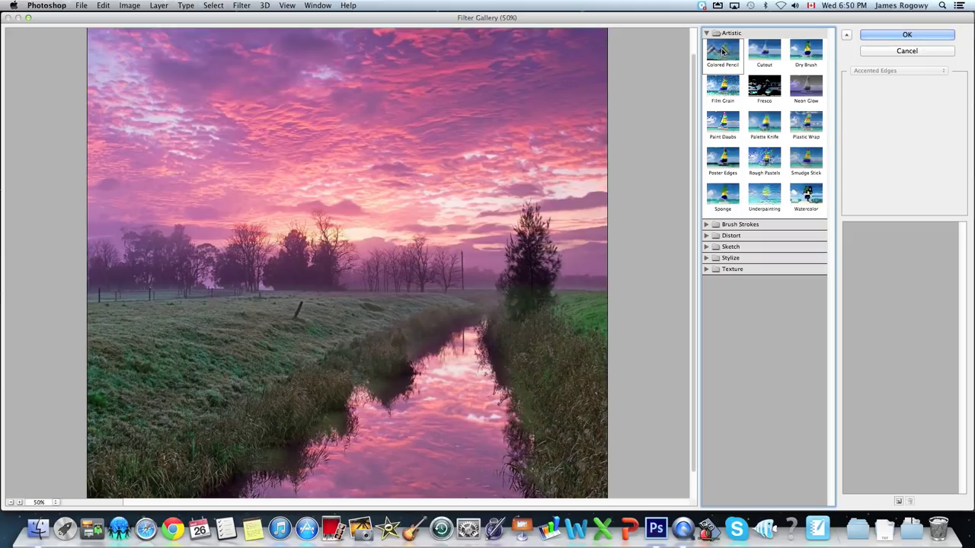
pyautogui.click(723, 51)
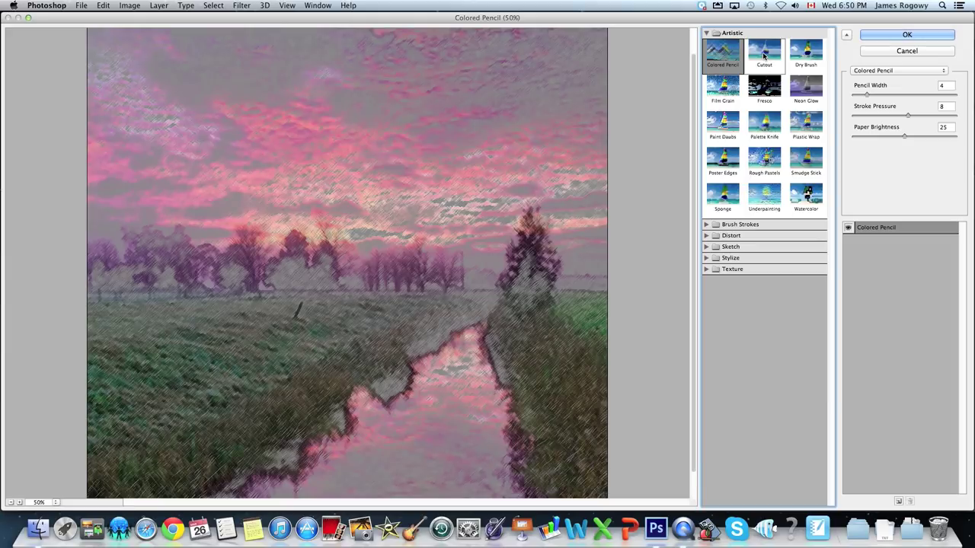
pyautogui.click(764, 54)
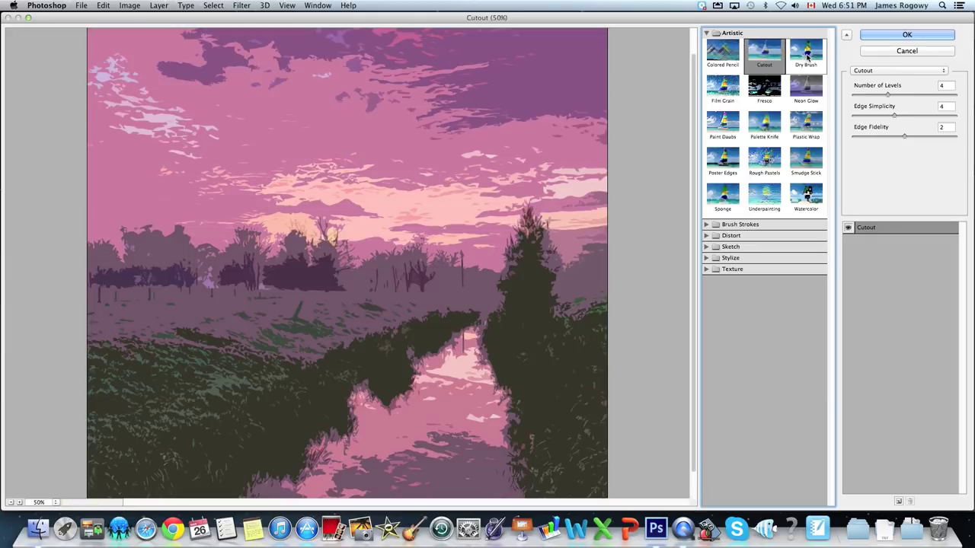
pyautogui.click(808, 55)
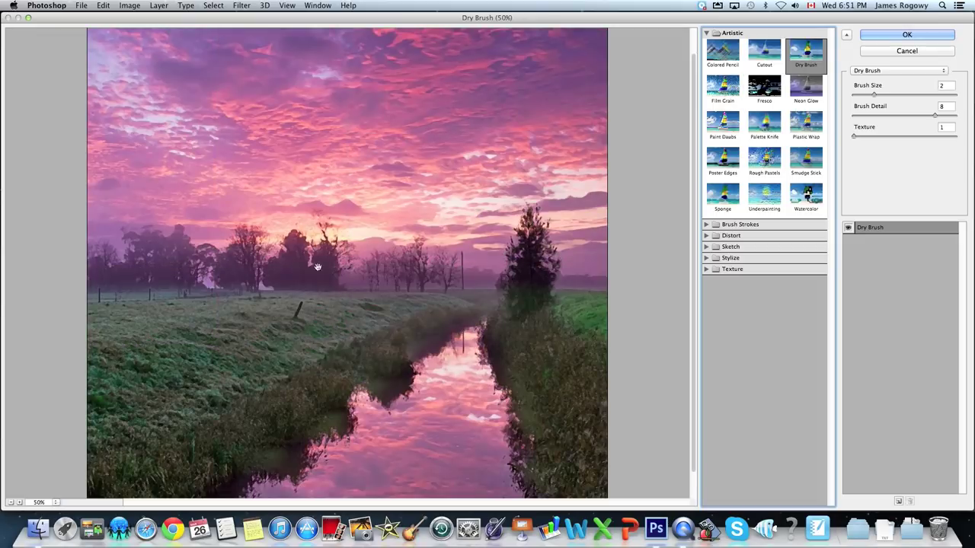
pyautogui.click(722, 91)
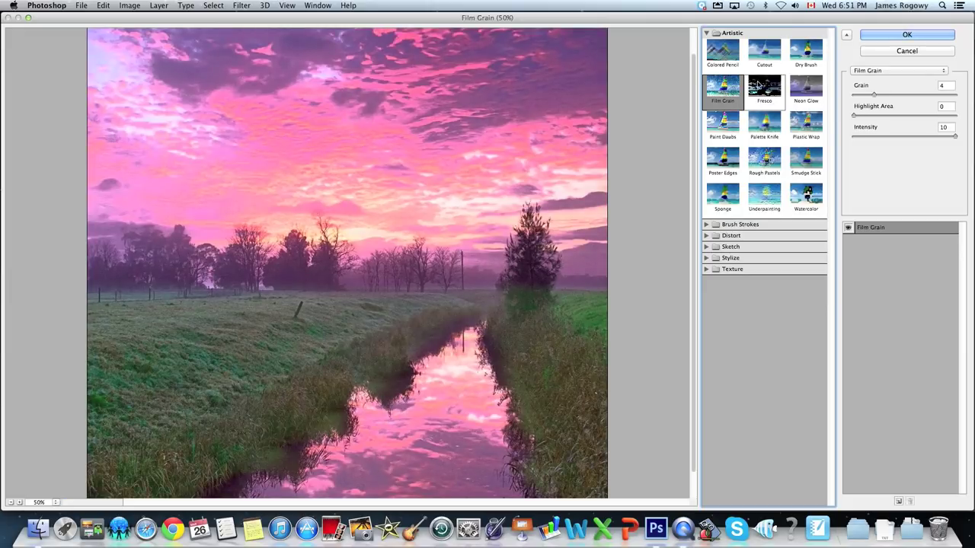
pyautogui.click(759, 86)
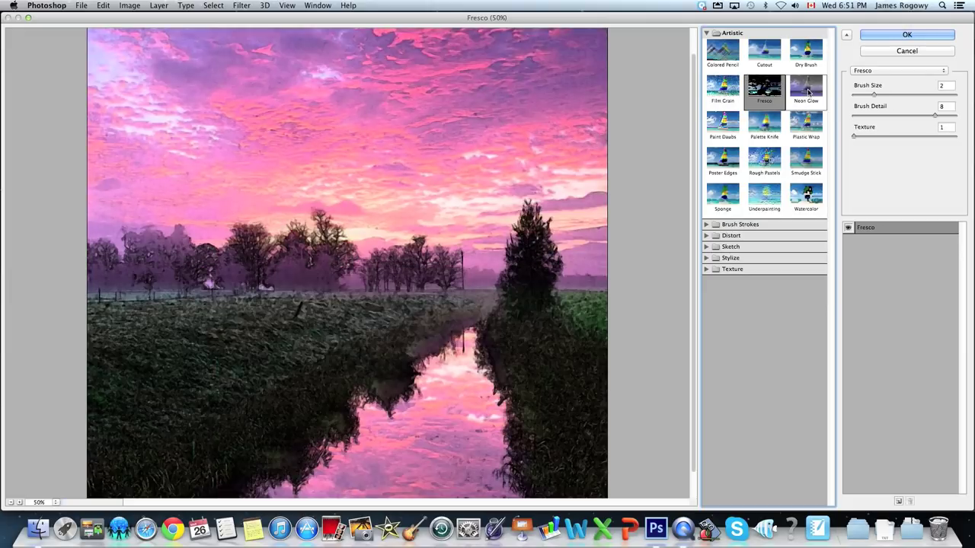
pyautogui.click(809, 92)
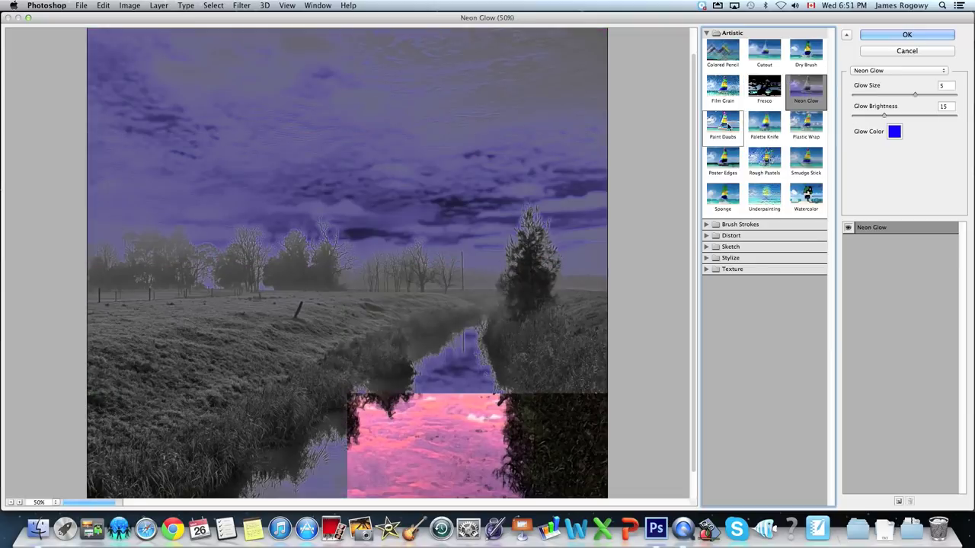
# - Preview Paint Daubs, Palette Knife and Plastic Wrap, trying Plastic Wrap with a Highlight Strength of 16 and Detail of 9
pyautogui.click(738, 129)
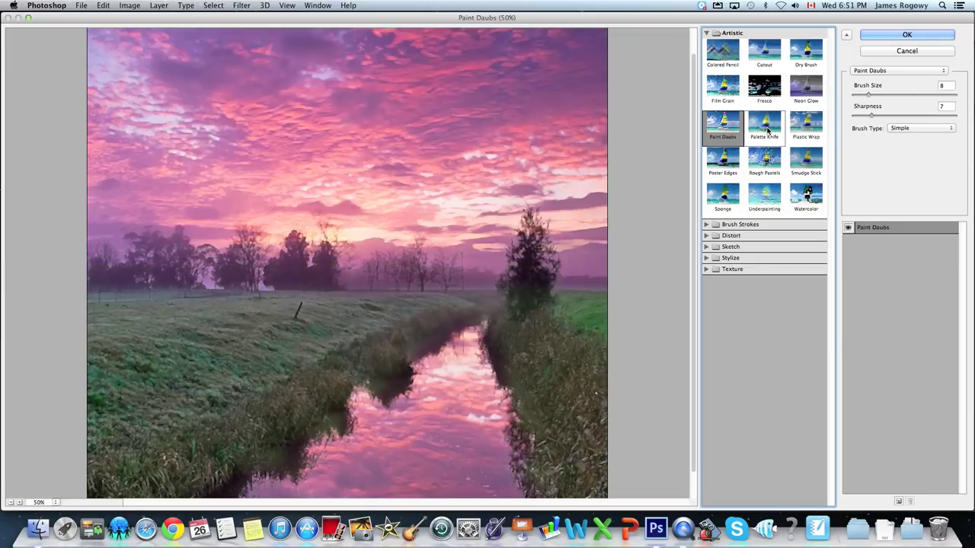
pyautogui.click(766, 130)
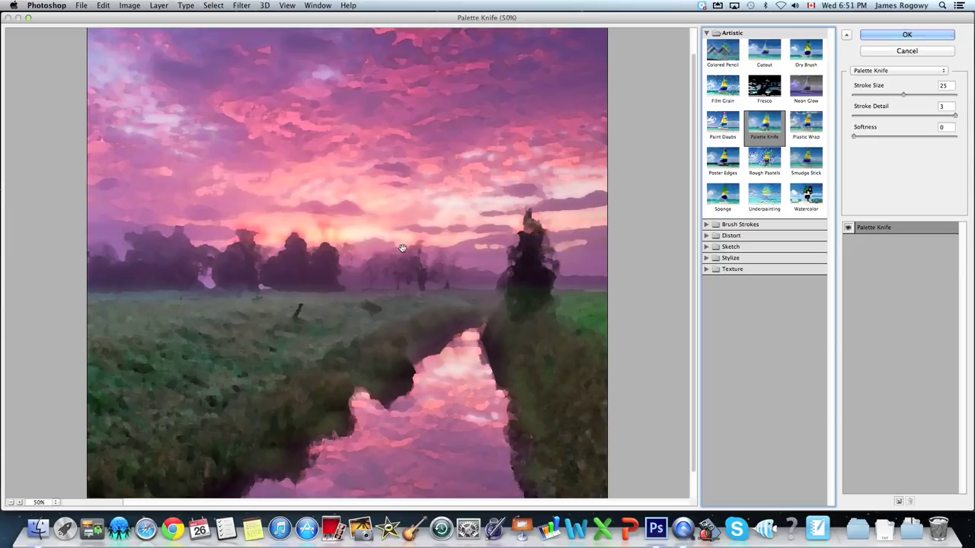
pyautogui.click(804, 129)
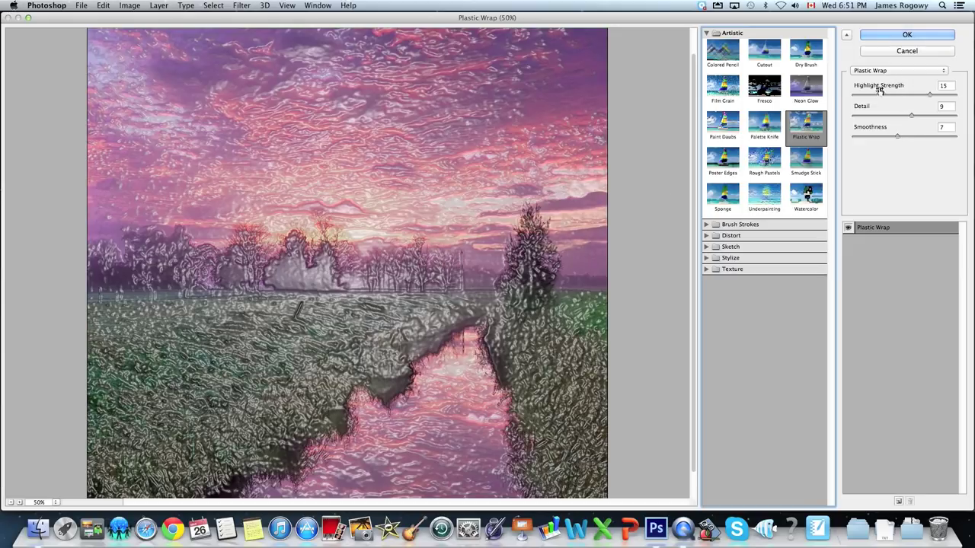
pyautogui.moveTo(928, 95); pyautogui.dragTo(914, 116)
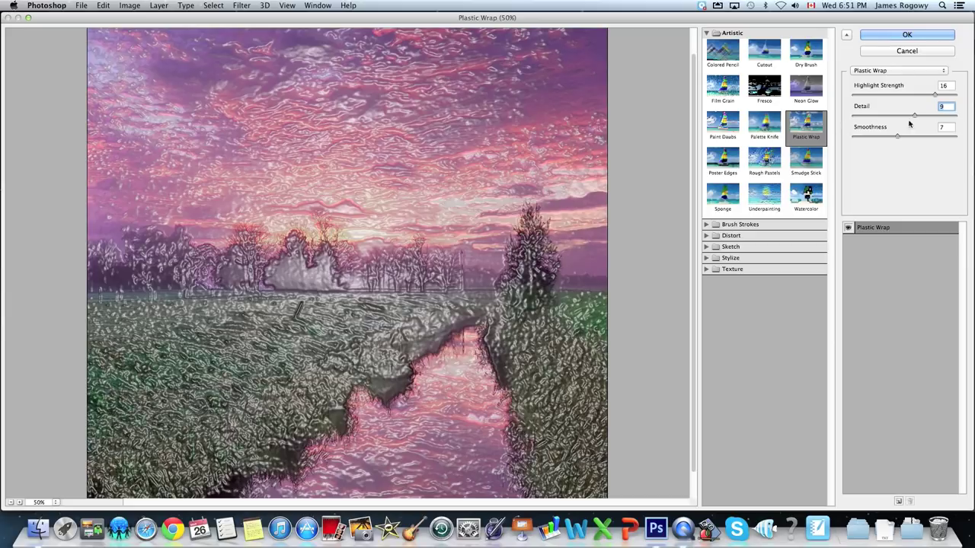
# - Preview the remaining Artistic filters: Poster Edges, Rough Pastels, Smudge Stick, Sponge, Underpainting and Watercolor
pyautogui.click(723, 160)
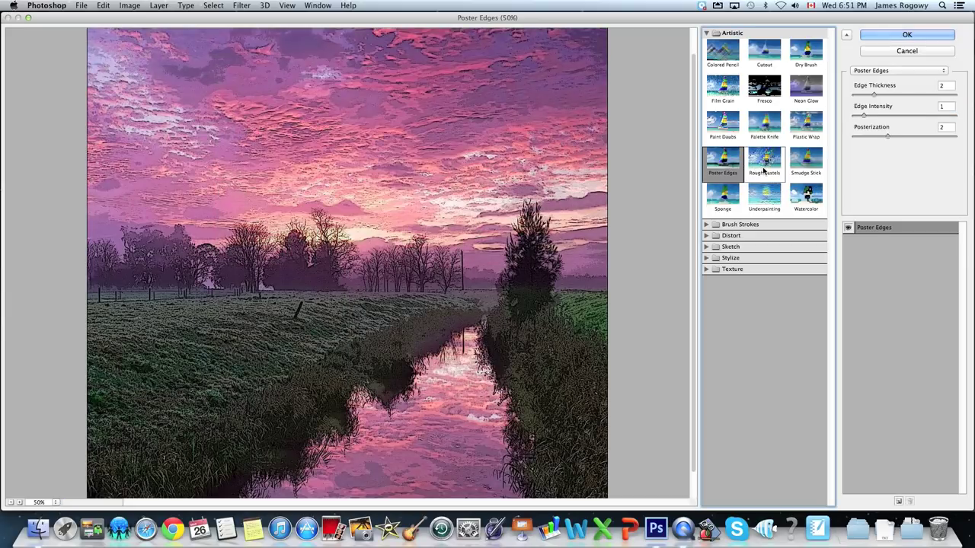
pyautogui.click(765, 171)
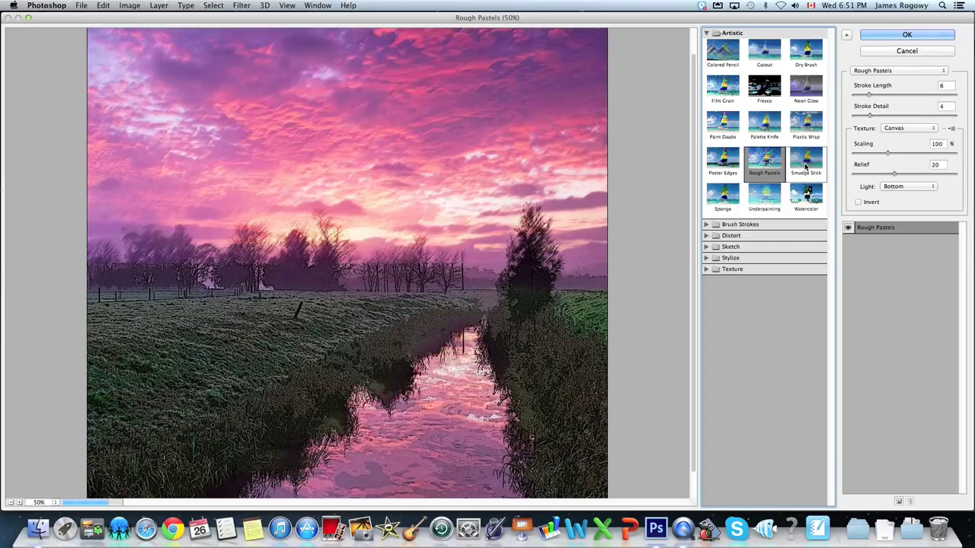
pyautogui.click(805, 166)
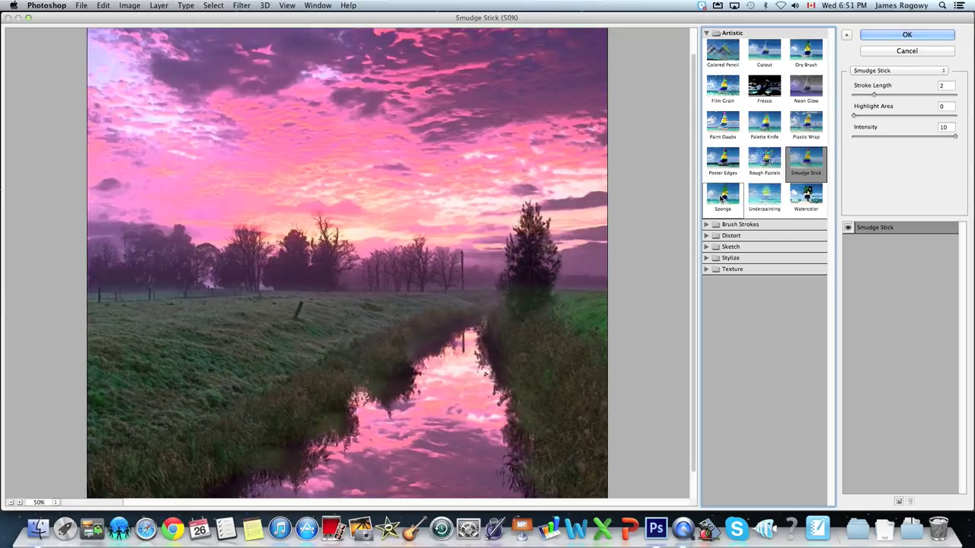
pyautogui.click(721, 198)
pyautogui.click(768, 200)
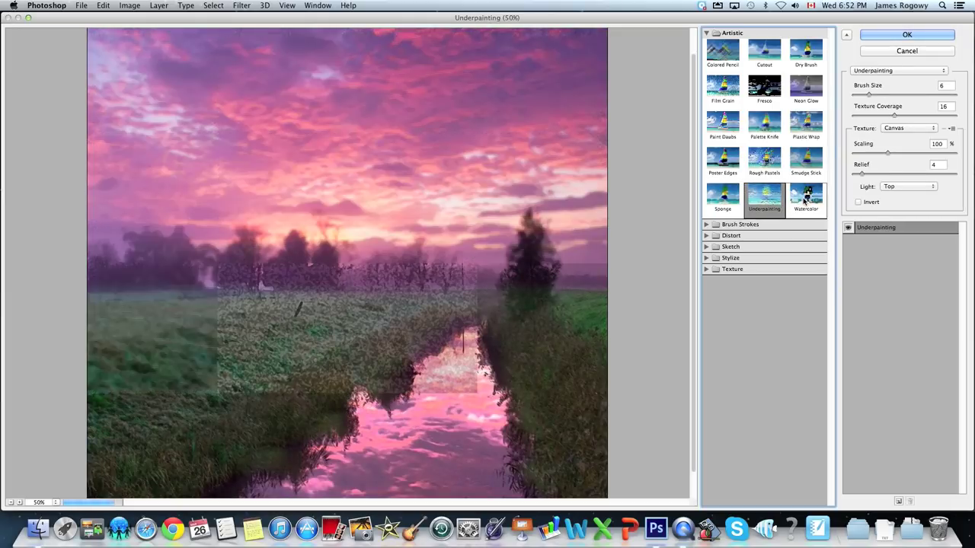
pyautogui.click(805, 200)
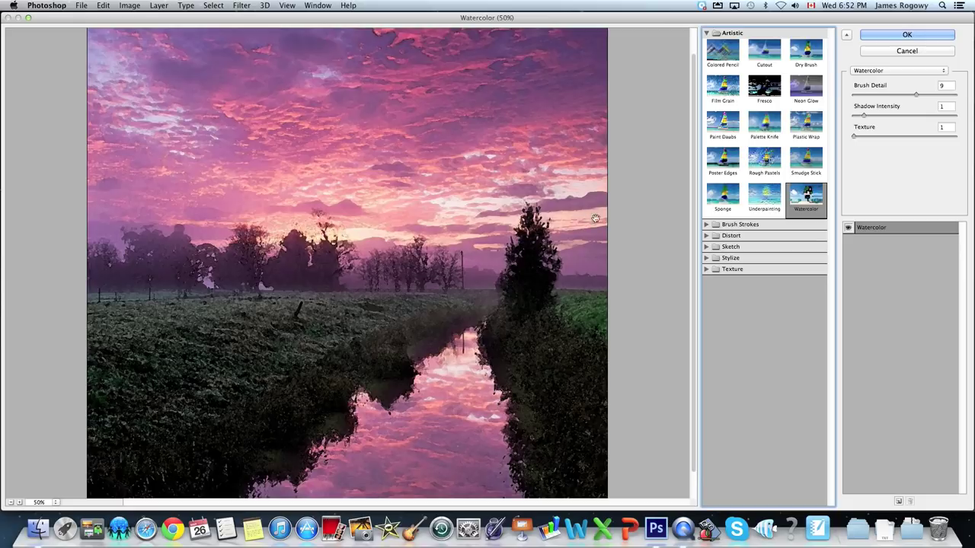
# - Expand the Brush Strokes category and preview Accented Edges, Angled Strokes and Crosshatch on the image
pyautogui.click(707, 224)
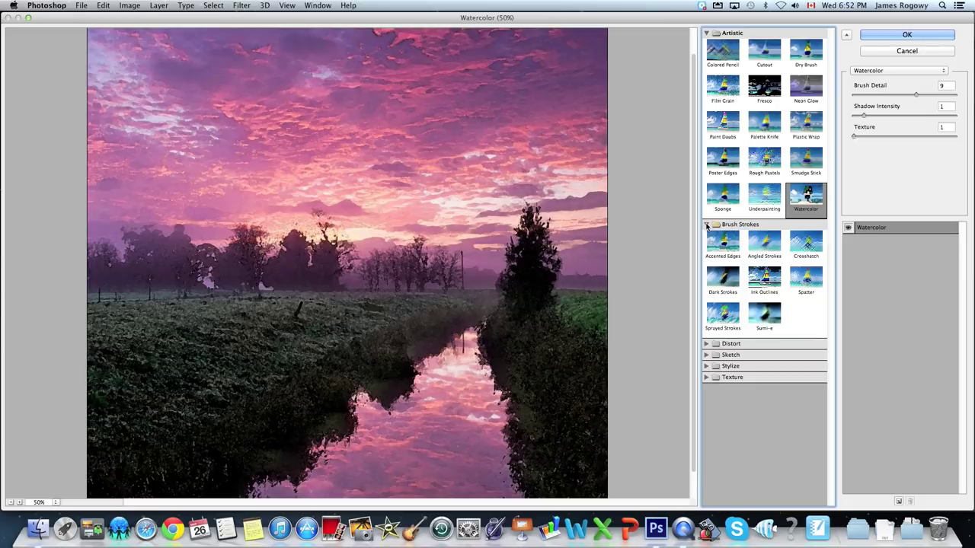
pyautogui.click(711, 245)
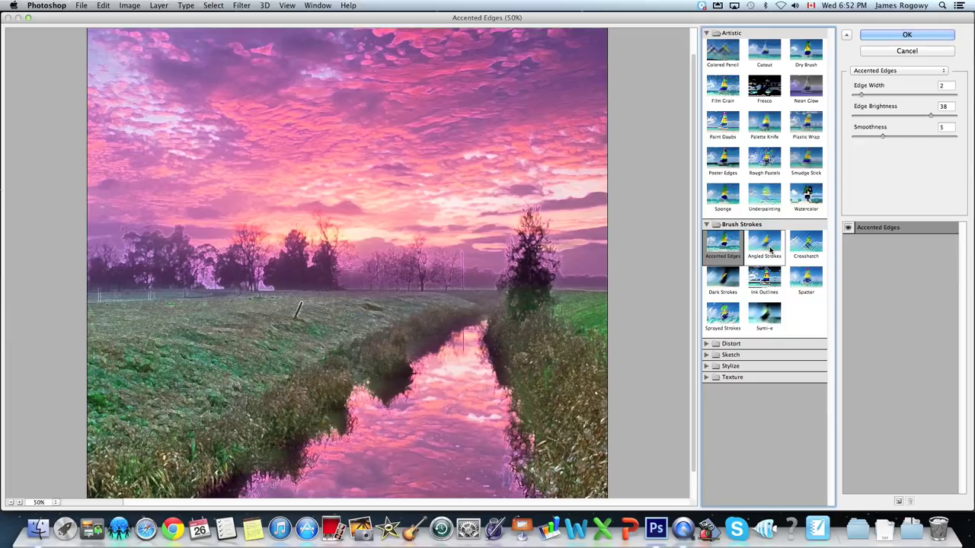
pyautogui.click(771, 250)
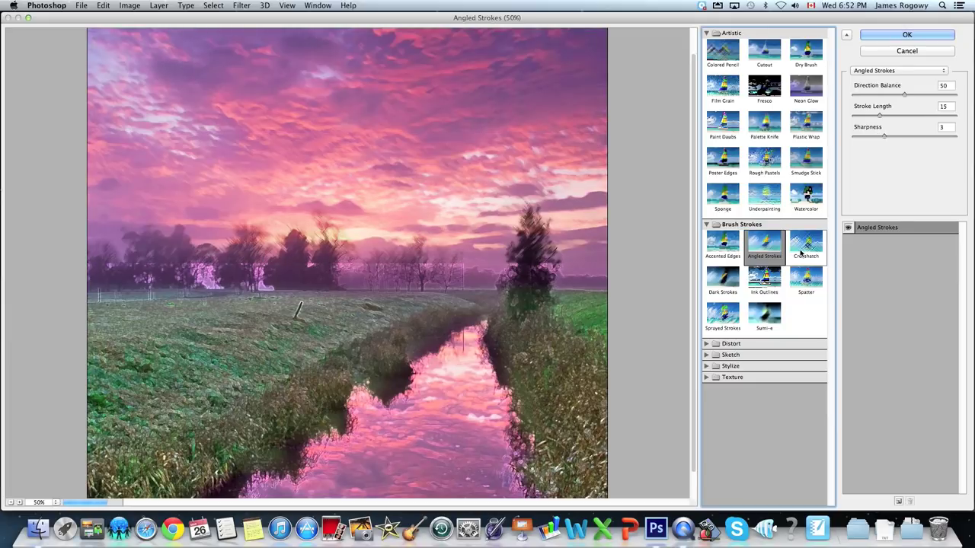
pyautogui.click(800, 252)
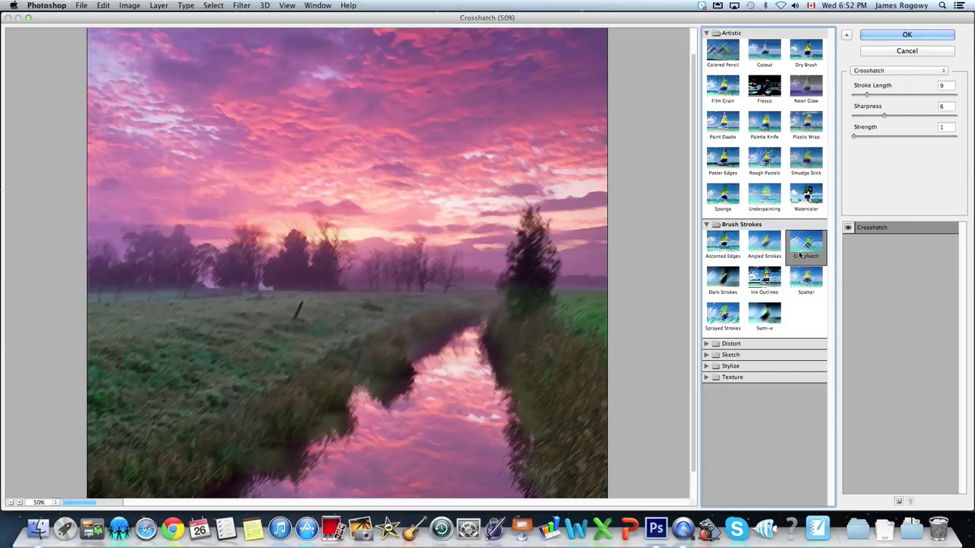
# - Preview the remaining Brush Strokes filters on the image: Dark Strokes, Ink Outlines, Spatter, Sprayed Strokes and Sumi-e
pyautogui.click(718, 284)
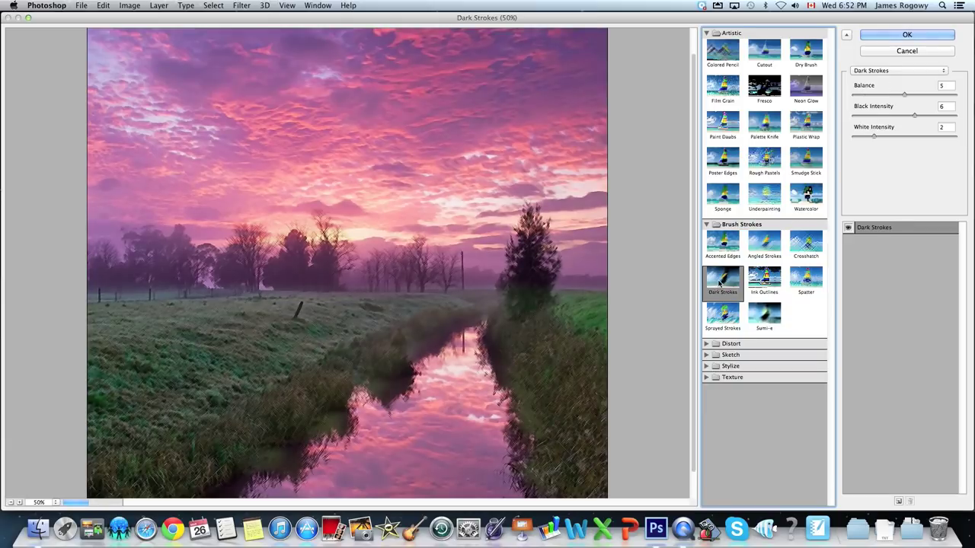
pyautogui.click(767, 281)
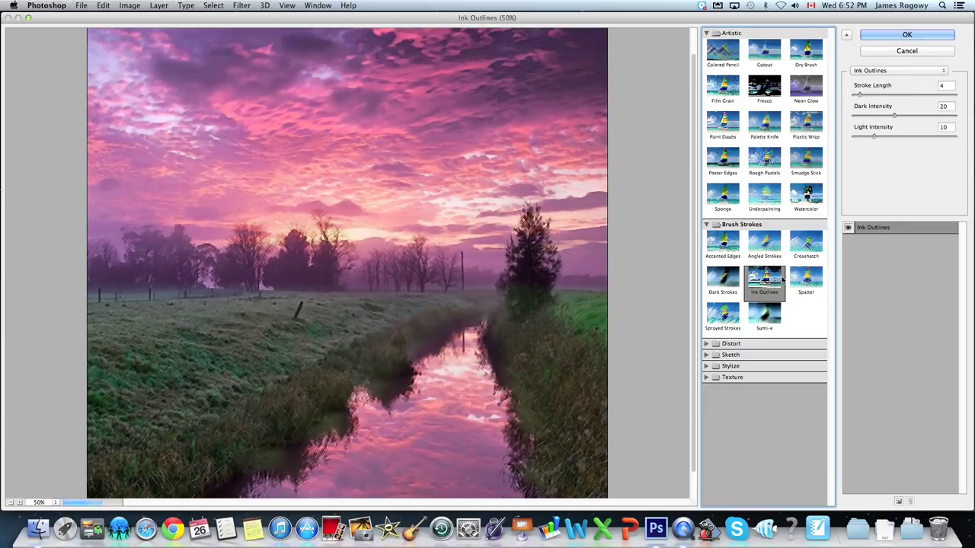
pyautogui.click(718, 283)
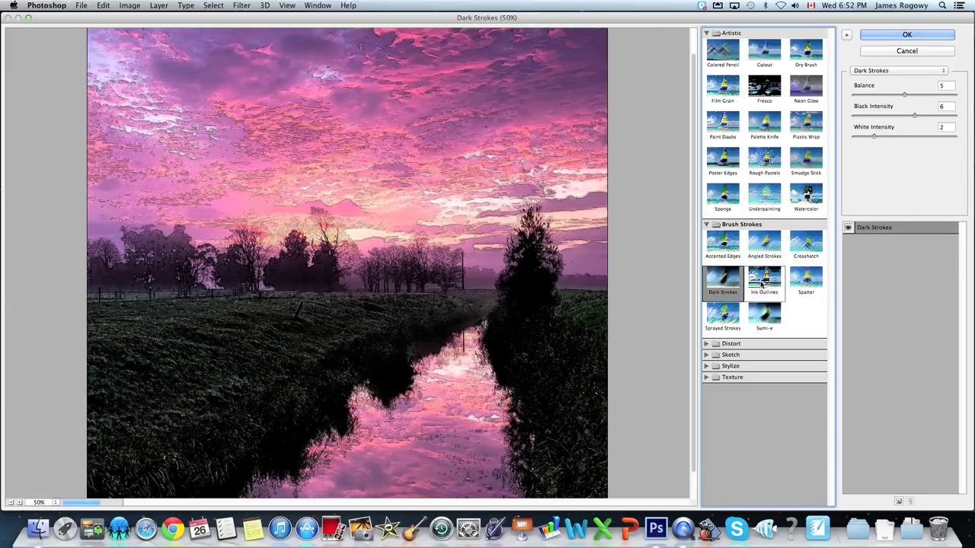
pyautogui.click(800, 286)
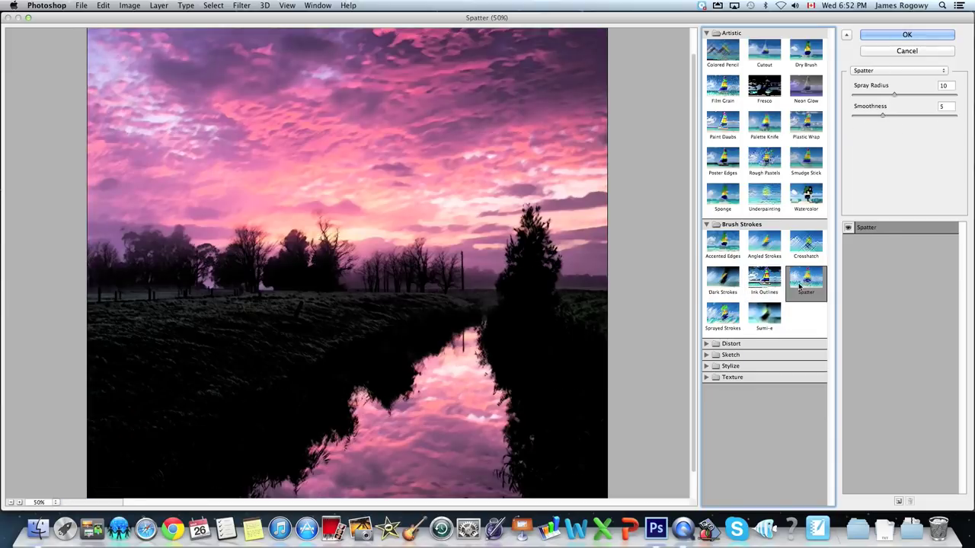
pyautogui.click(722, 319)
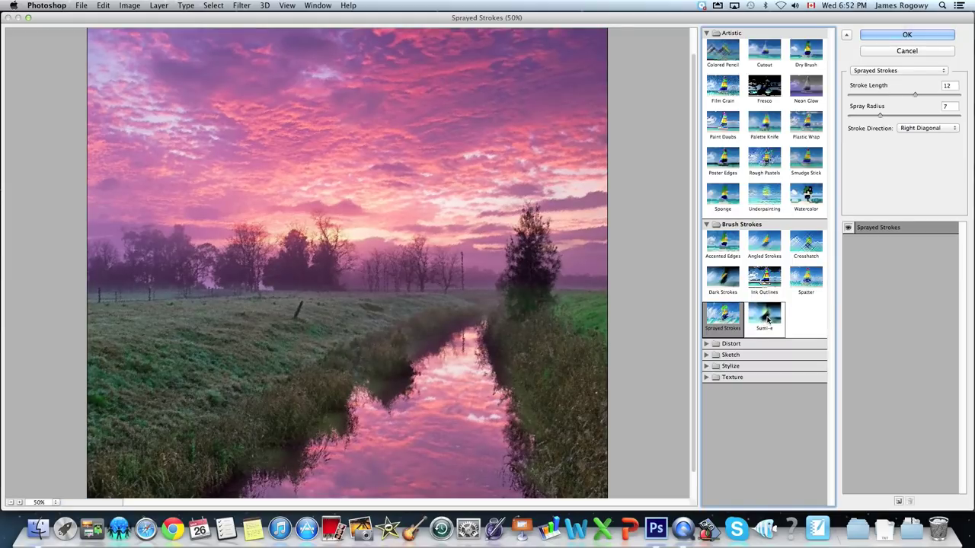
pyautogui.click(766, 321)
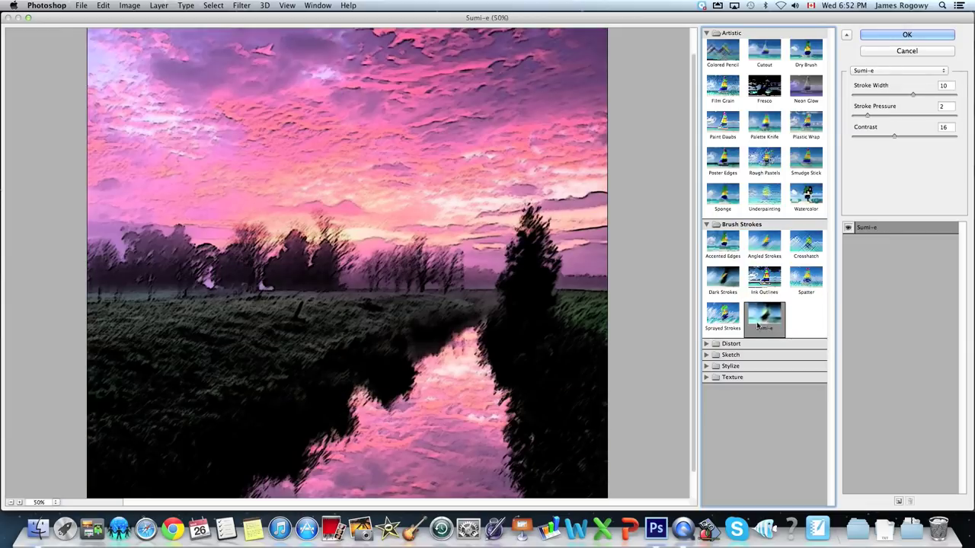
# - Expand the Distort category and preview Diffuse Glow, Glass and Ocean Ripple on the image
pyautogui.click(707, 344)
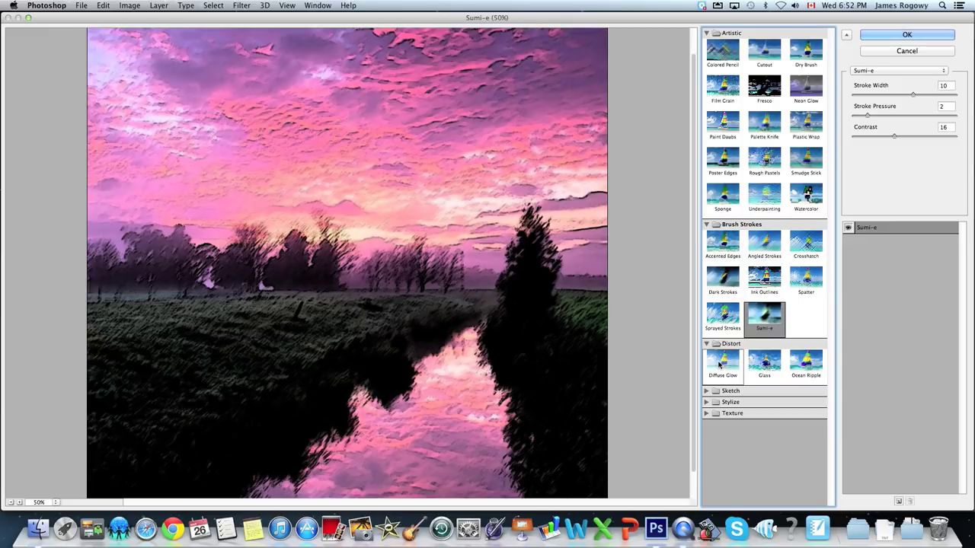
pyautogui.click(720, 365)
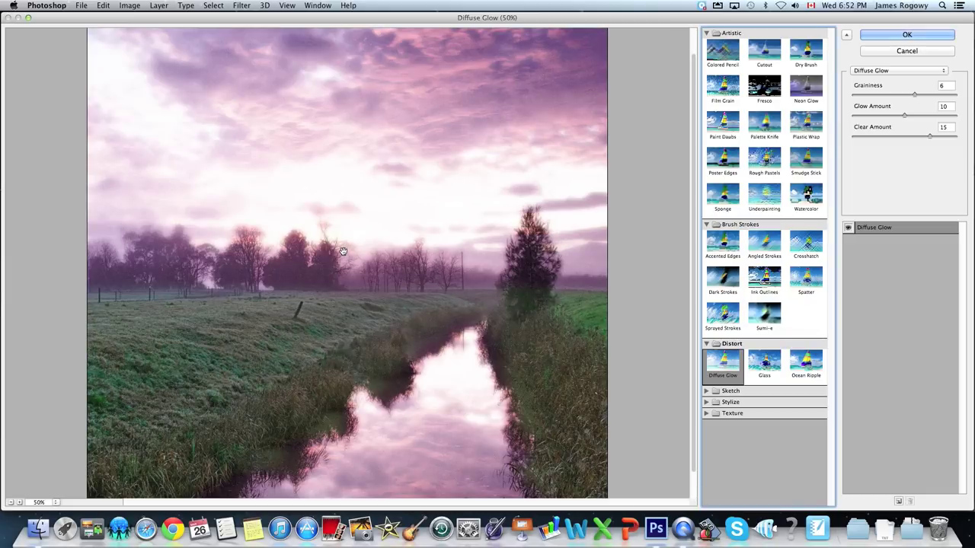
pyautogui.click(765, 367)
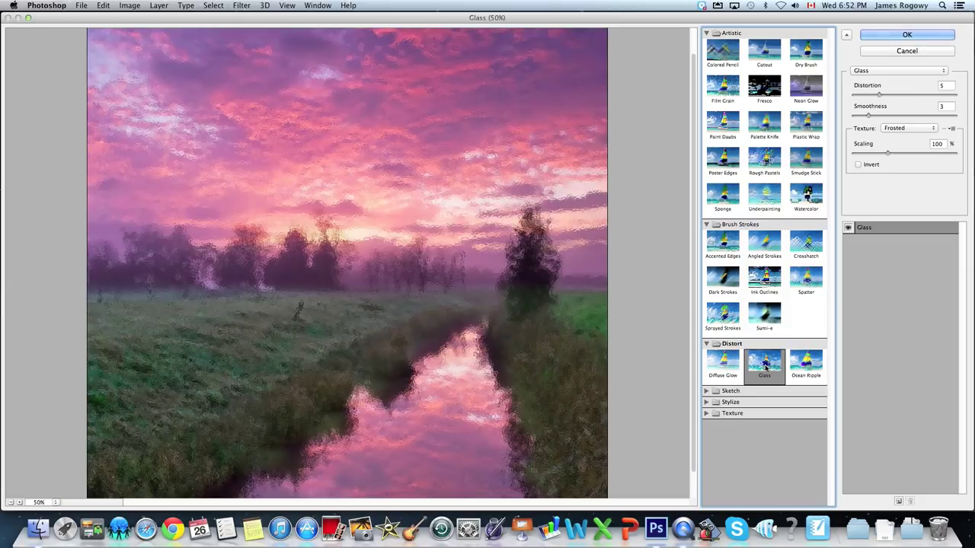
pyautogui.click(806, 364)
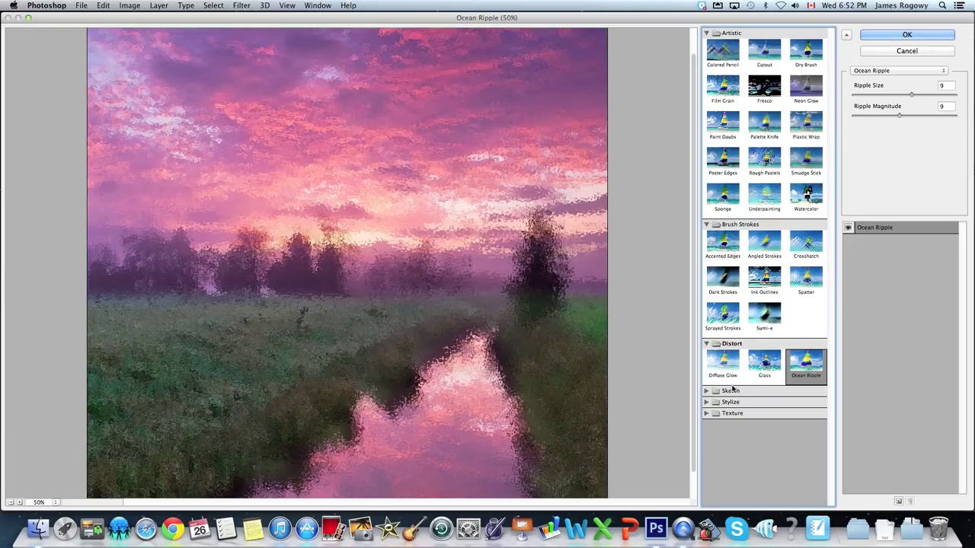
# - Expand the Sketch category and preview Bas Relief, Chalk & Charcoal, Charcoal, Chrome, Conté Crayon and Graphic Pen
pyautogui.click(707, 391)
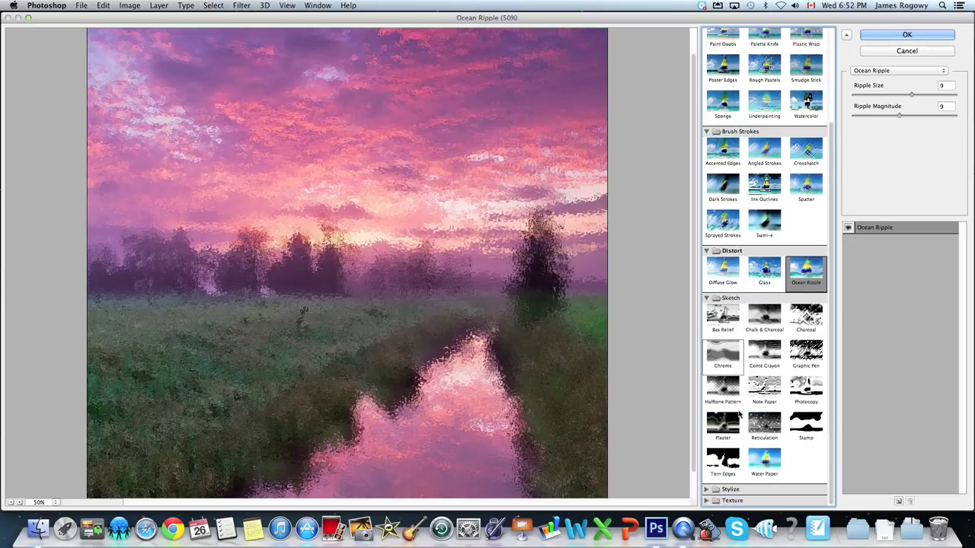
pyautogui.click(723, 323)
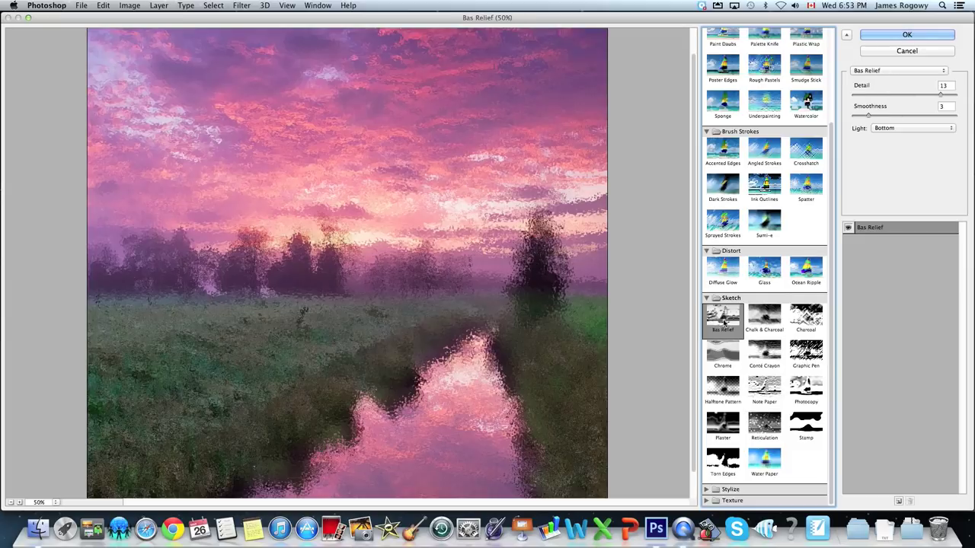
pyautogui.click(765, 324)
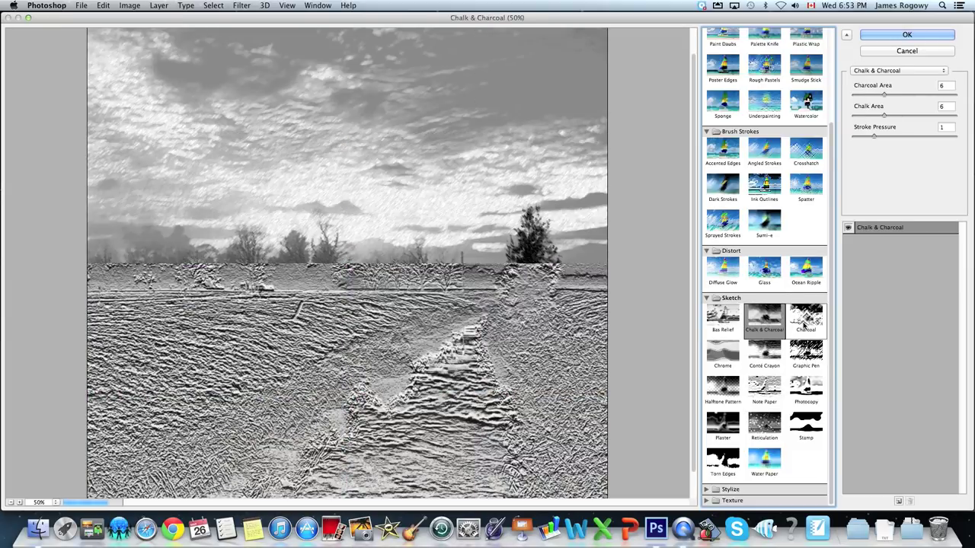
pyautogui.click(809, 326)
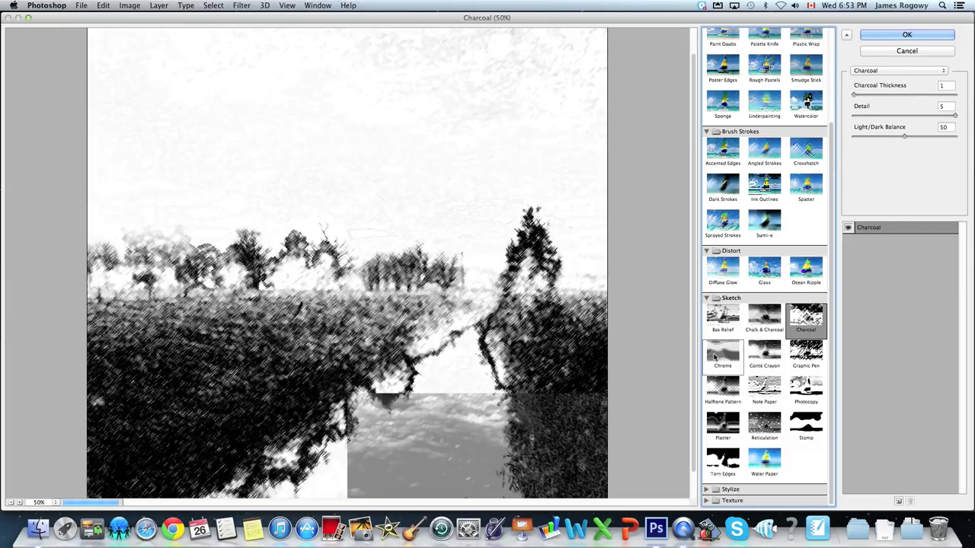
pyautogui.click(734, 360)
pyautogui.click(766, 358)
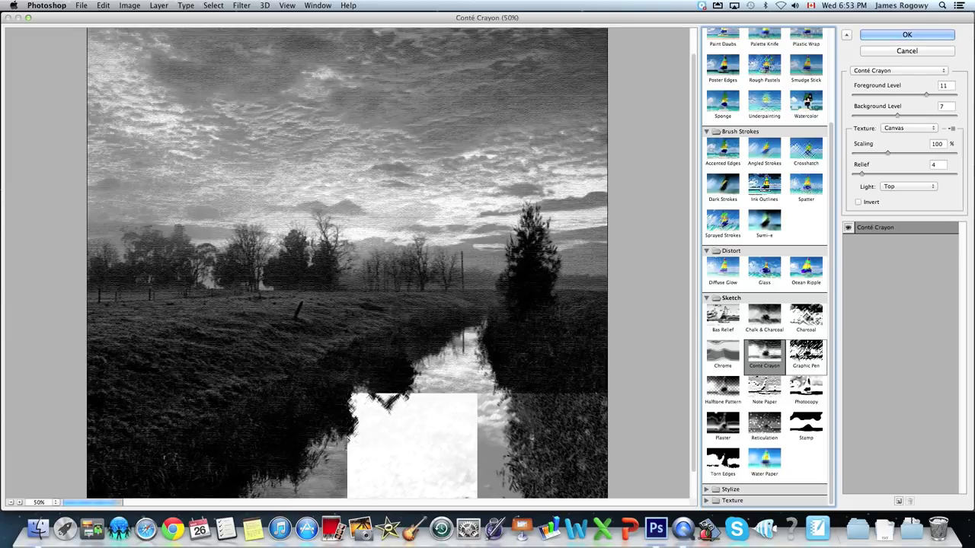
pyautogui.click(806, 355)
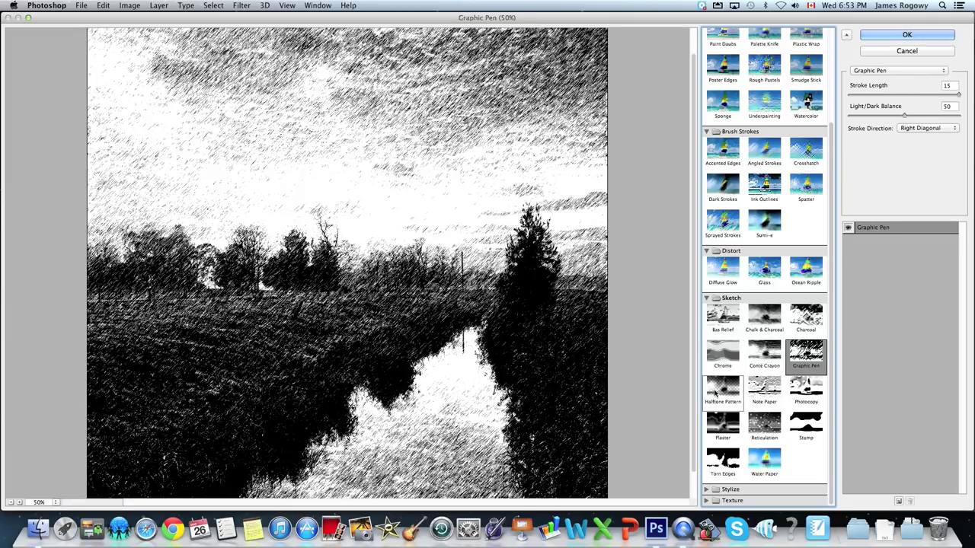
# - Preview the remaining Sketch filters: Halftone Pattern, Note Paper, Photocopy, Plaster, Reticulation, Stamp, Torn Edges and Water Paper
pyautogui.click(723, 395)
pyautogui.click(764, 390)
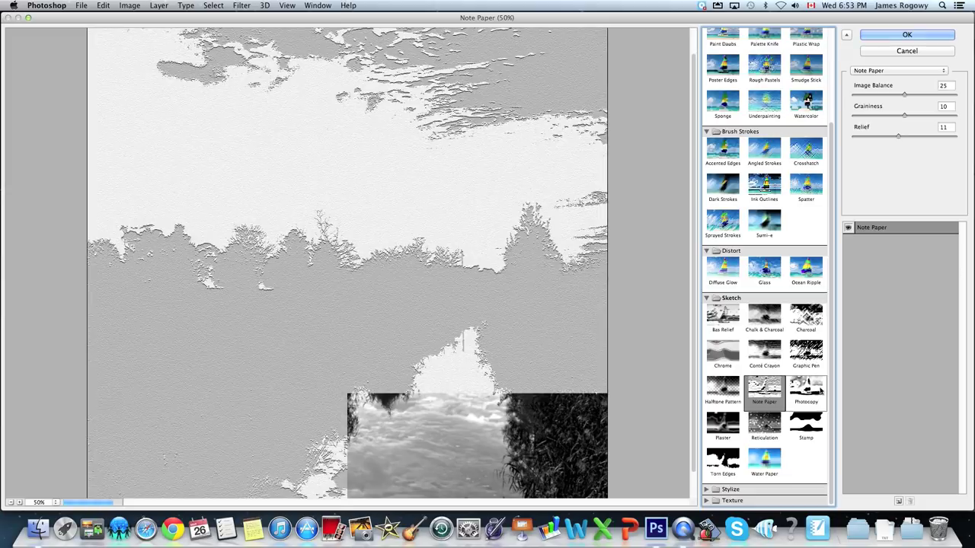
pyautogui.click(815, 390)
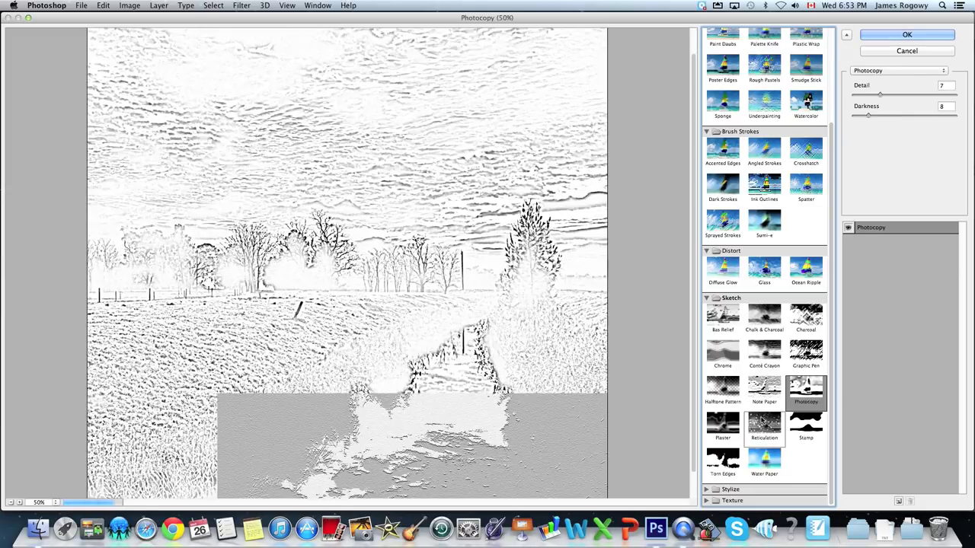
pyautogui.click(733, 432)
pyautogui.click(764, 426)
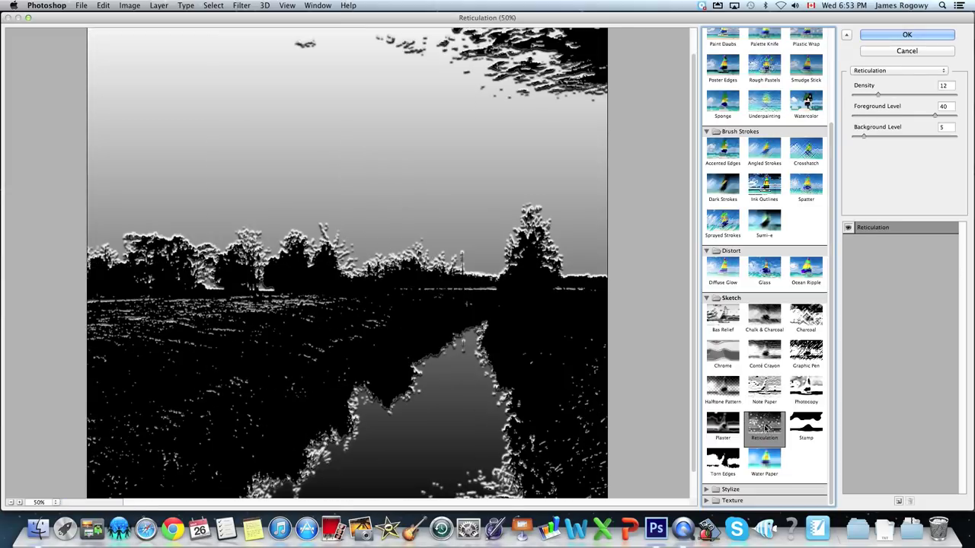
pyautogui.click(808, 425)
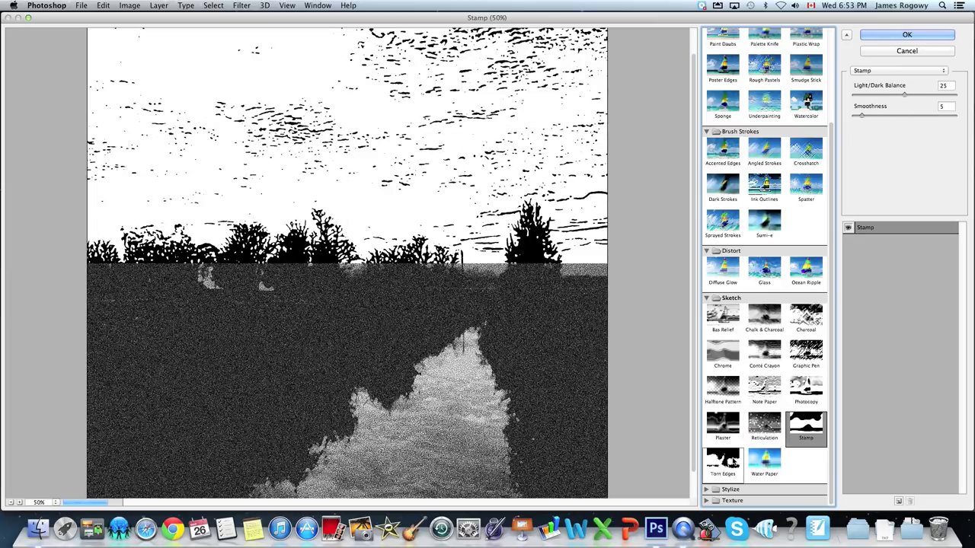
pyautogui.click(729, 463)
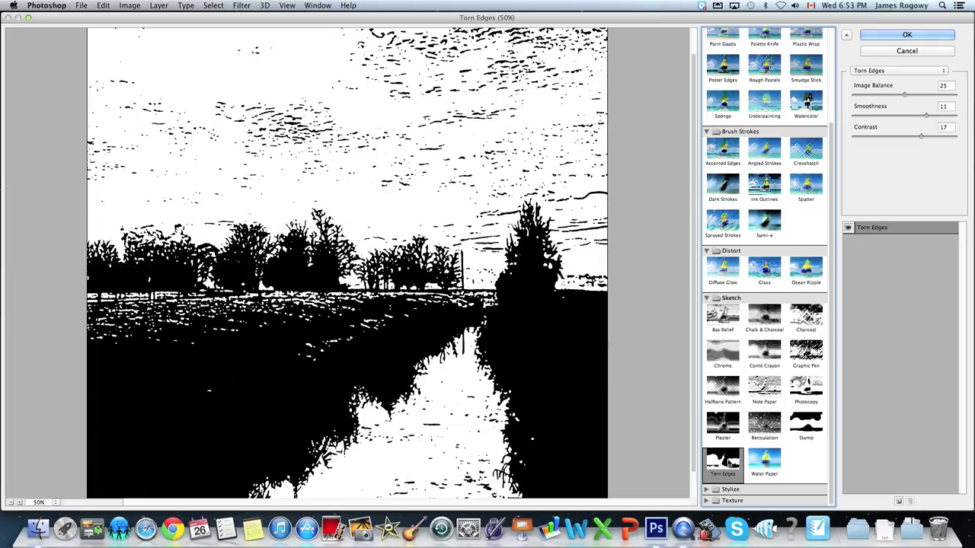
pyautogui.click(767, 469)
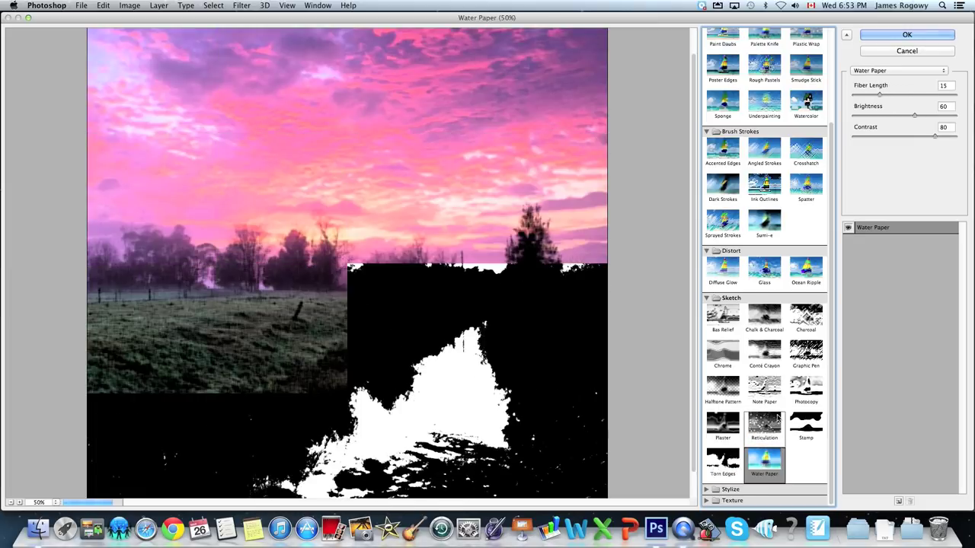
# - Preview the Stylize filter Glowing Edges and the Texture filters Craquelure, Grain and Mosaic Tiles on the image
pyautogui.click(707, 490)
pyautogui.click(720, 474)
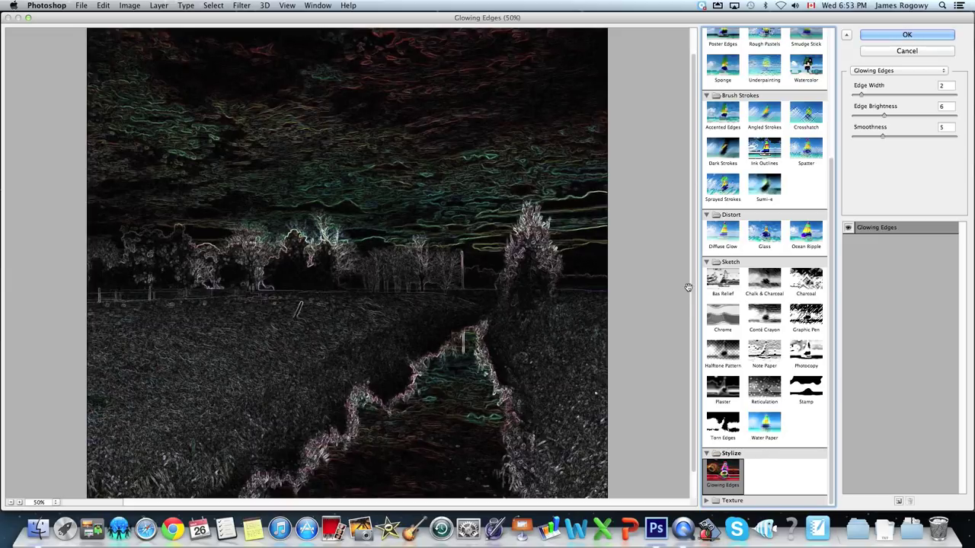
pyautogui.click(706, 501)
pyautogui.click(724, 449)
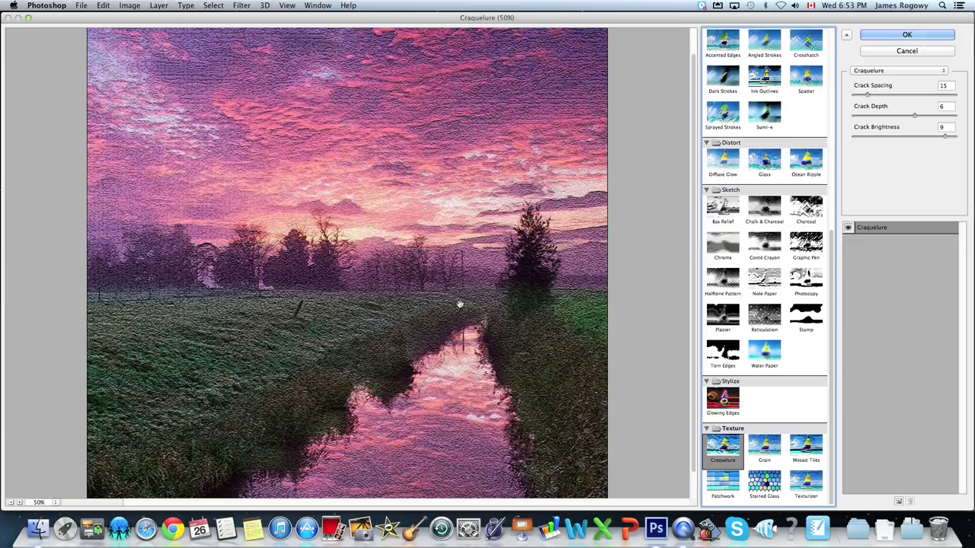
pyautogui.click(749, 448)
pyautogui.click(792, 448)
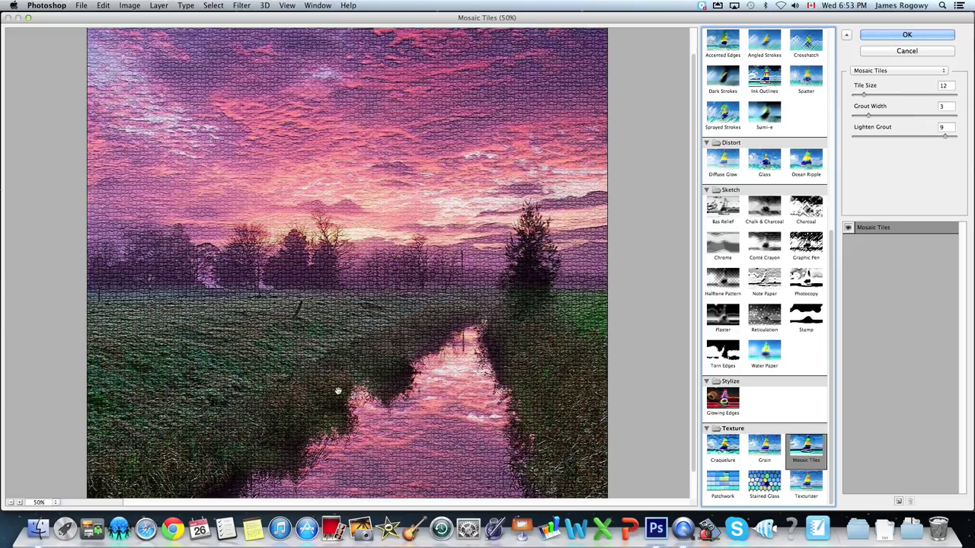
# - Preview Patchwork with a Square Size of 3, as well as the Stained Glass texture filter
pyautogui.click(718, 480)
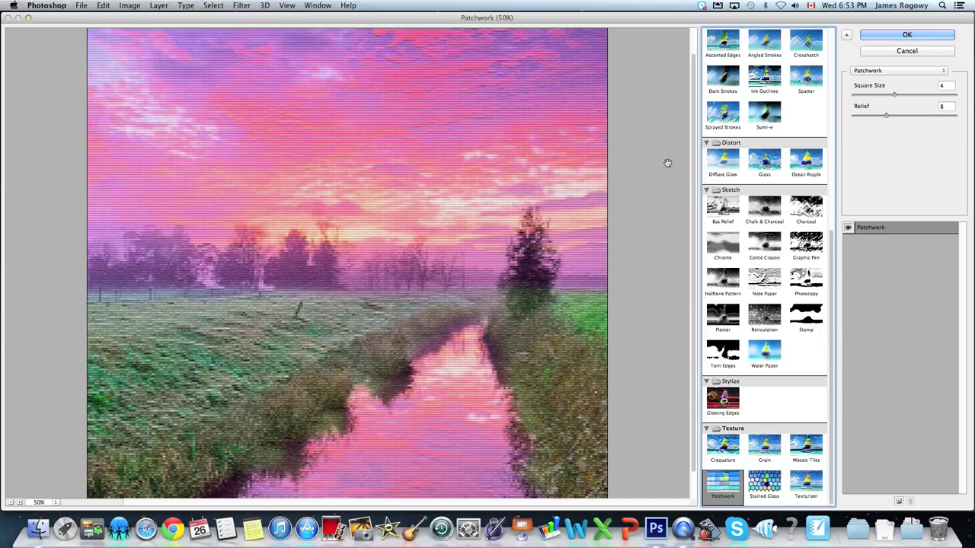
pyautogui.moveTo(894, 96)
pyautogui.mouseDown()
pyautogui.moveTo(856, 107)
pyautogui.moveTo(959, 108)
pyautogui.moveTo(885, 113)
pyautogui.mouseUp()
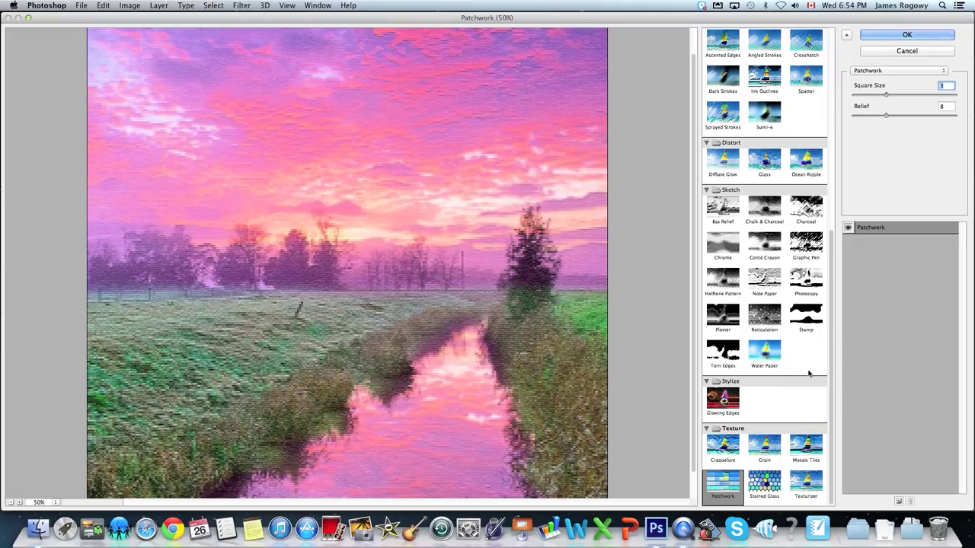
pyautogui.click(774, 482)
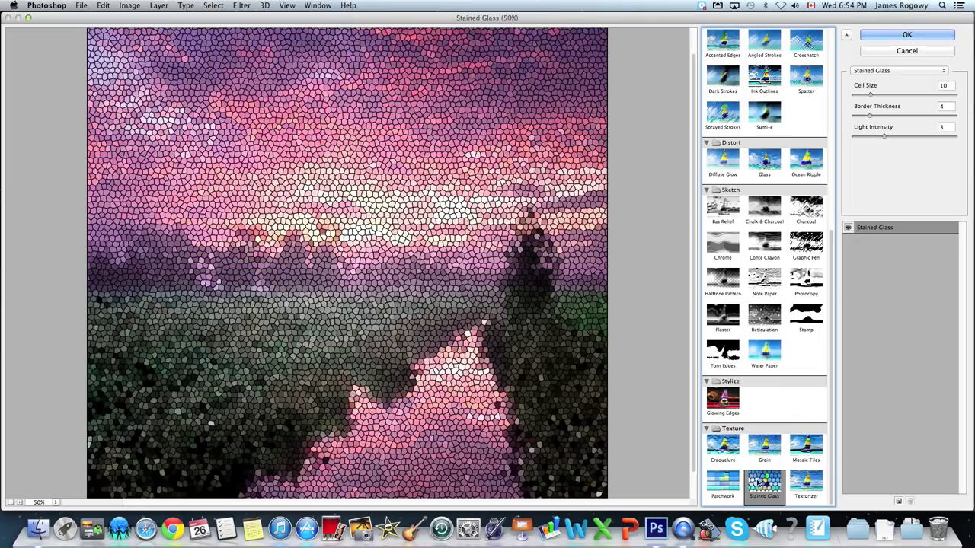
# - Apply the Texturizer filter with the Canvas texture to the image
pyautogui.click(806, 482)
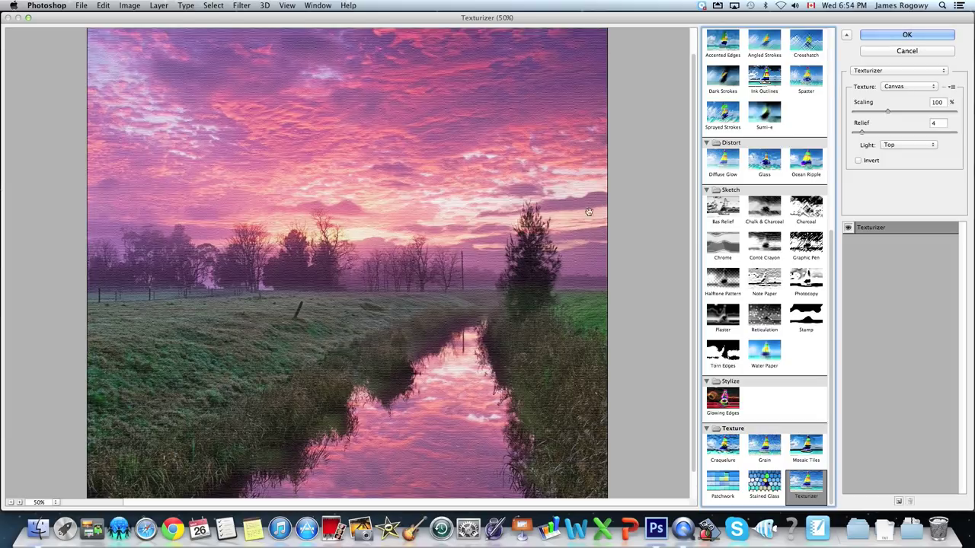
pyautogui.click(885, 38)
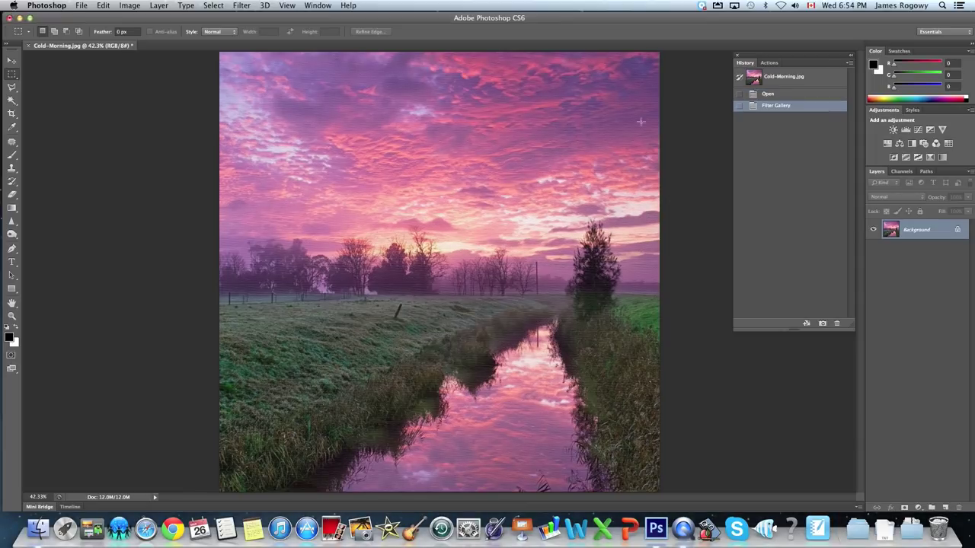
# - Save the filtered image to the Desktop as filter.jpg in JPEG format with Maximum quality 12
pyautogui.click(81, 5)
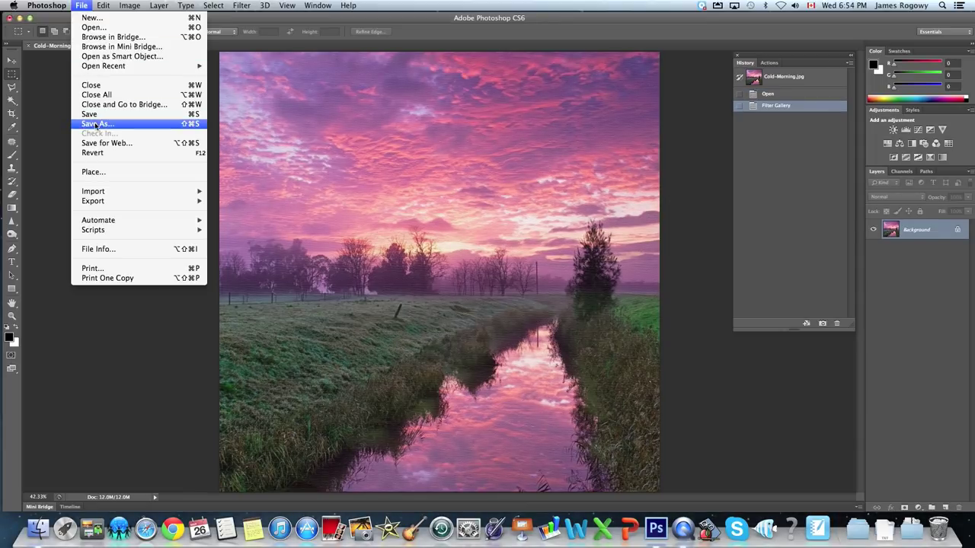
pyautogui.click(95, 124)
pyautogui.click(343, 153)
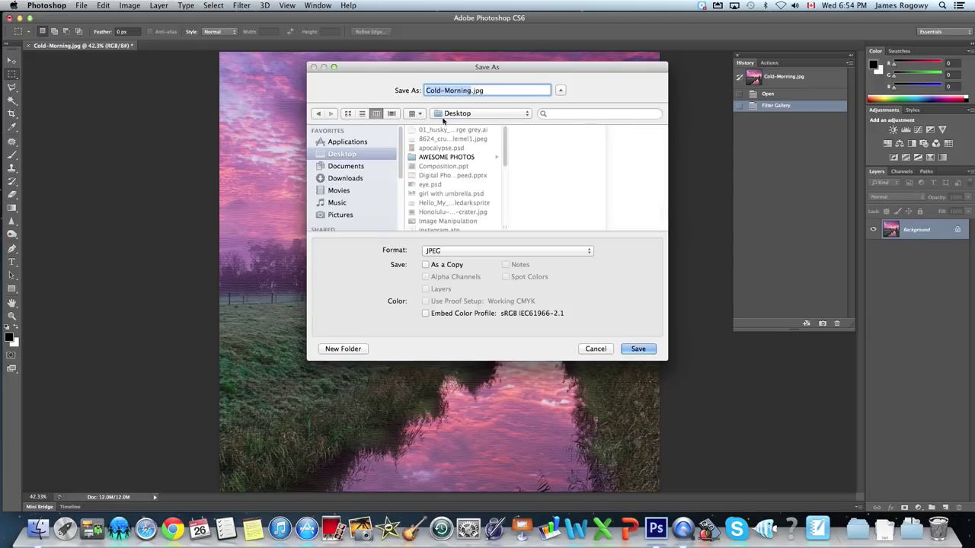
pyautogui.write('filter')
pyautogui.press('Return')
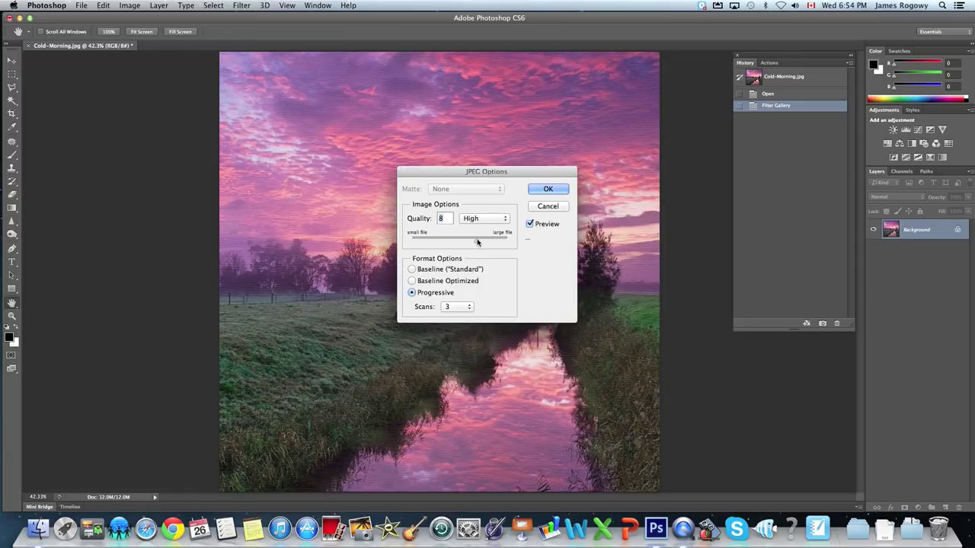
pyautogui.moveTo(477, 241); pyautogui.dragTo(507, 240)
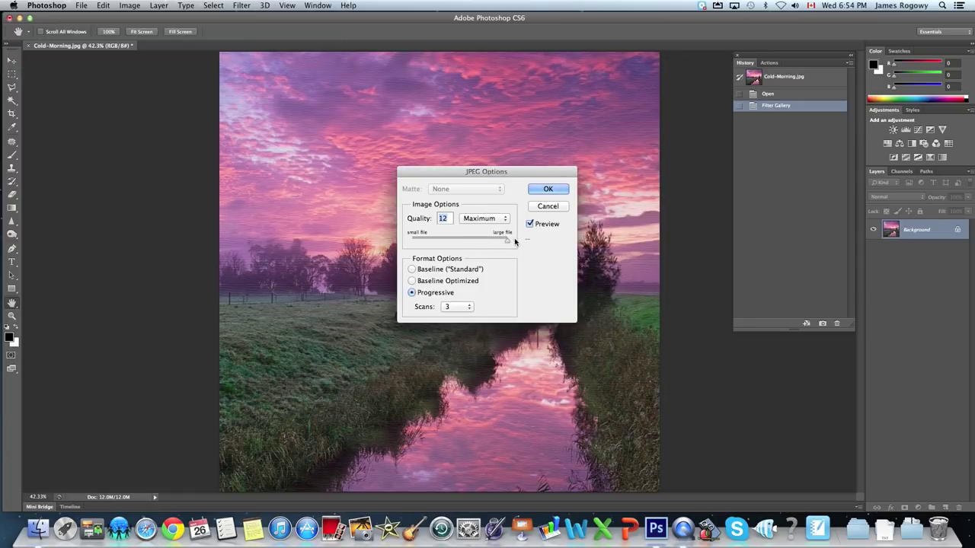
pyautogui.click(549, 190)
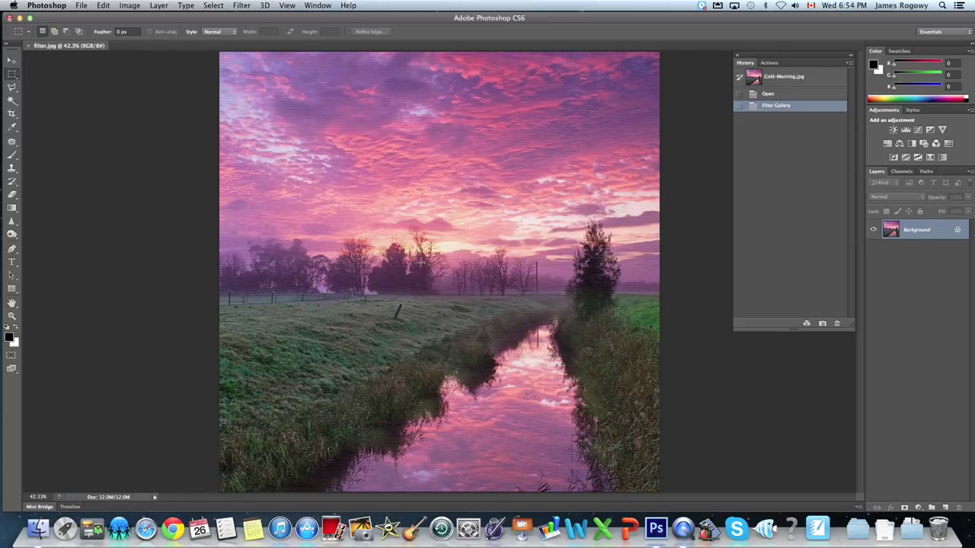
# - Open Oil Paint.jpg from the WED TUTORIAL folder in Photoshop and dock the floating History panel beside the image
pyautogui.click(19, 17)
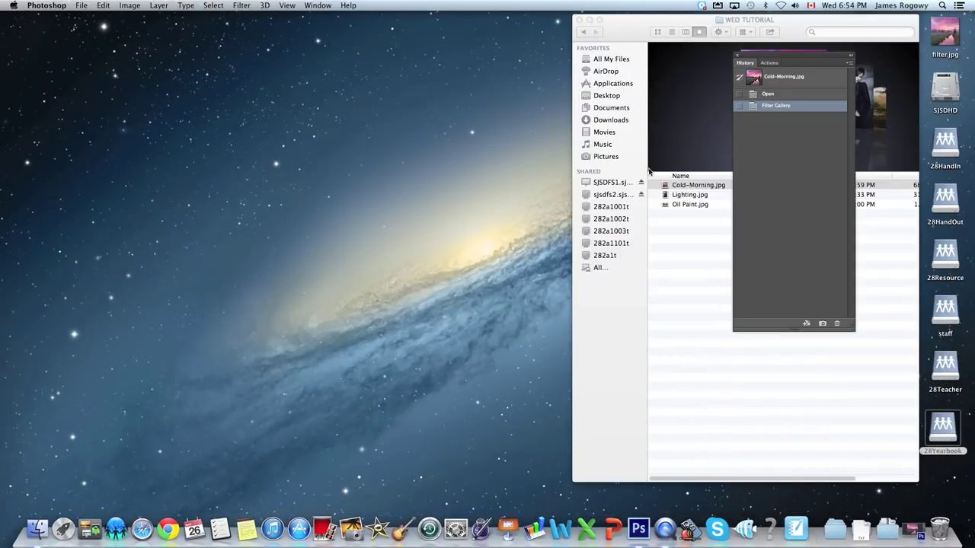
pyautogui.click(696, 251)
pyautogui.click(688, 205)
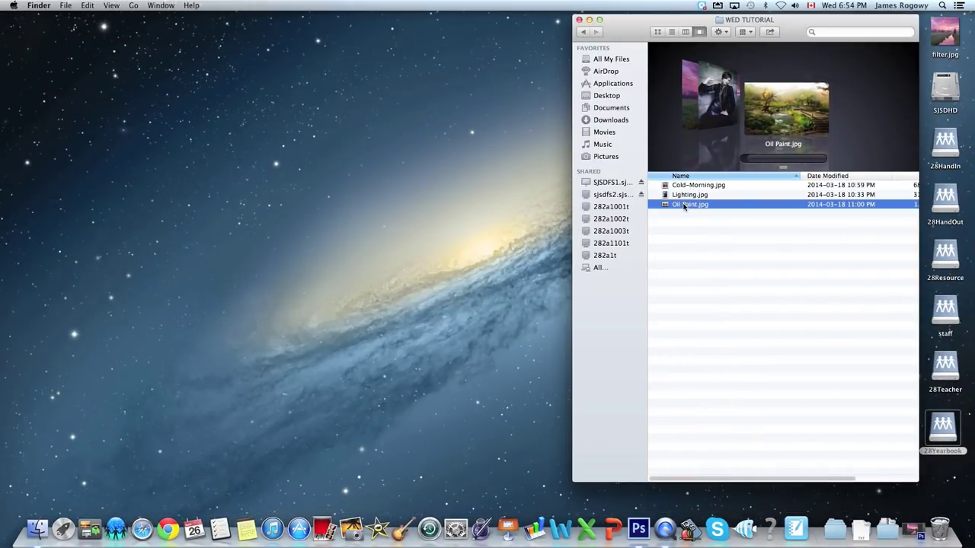
pyautogui.moveTo(688, 206)
pyautogui.mouseDown()
pyautogui.moveTo(713, 322)
pyautogui.moveTo(646, 449)
pyautogui.moveTo(639, 528)
pyautogui.mouseUp()
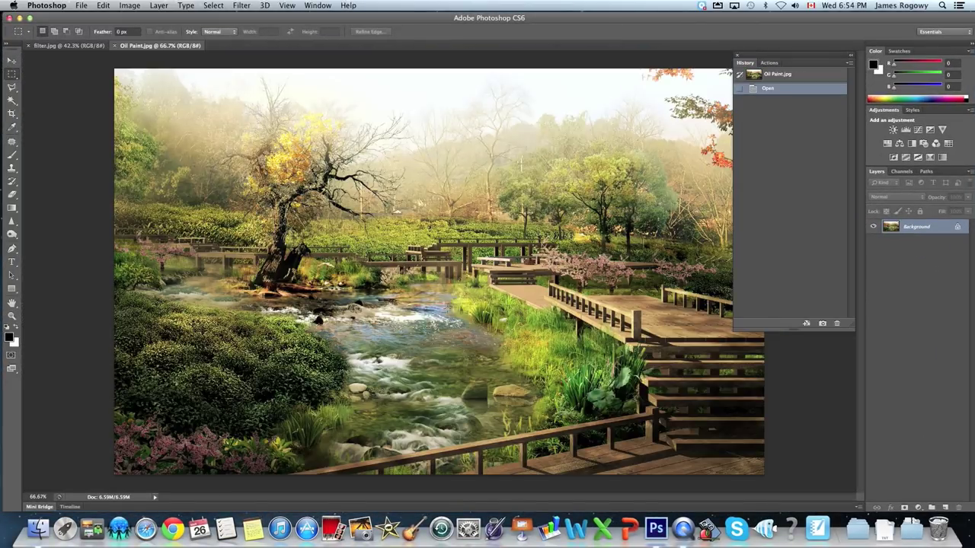
pyautogui.moveTo(816, 61); pyautogui.dragTo(856, 78)
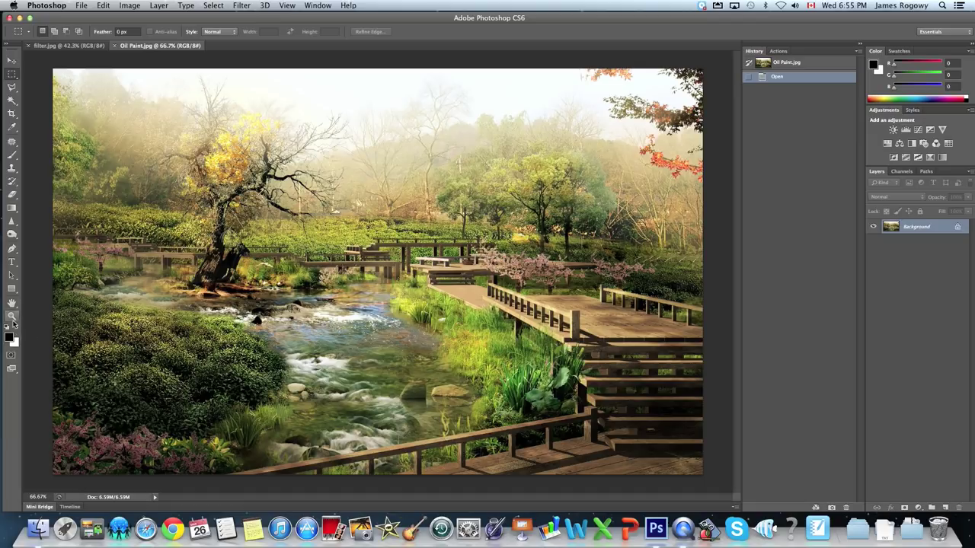
# - Start the Oil Paint filter on the Oil Paint.jpg landscape image
pyautogui.click(12, 316)
pyautogui.click(368, 189)
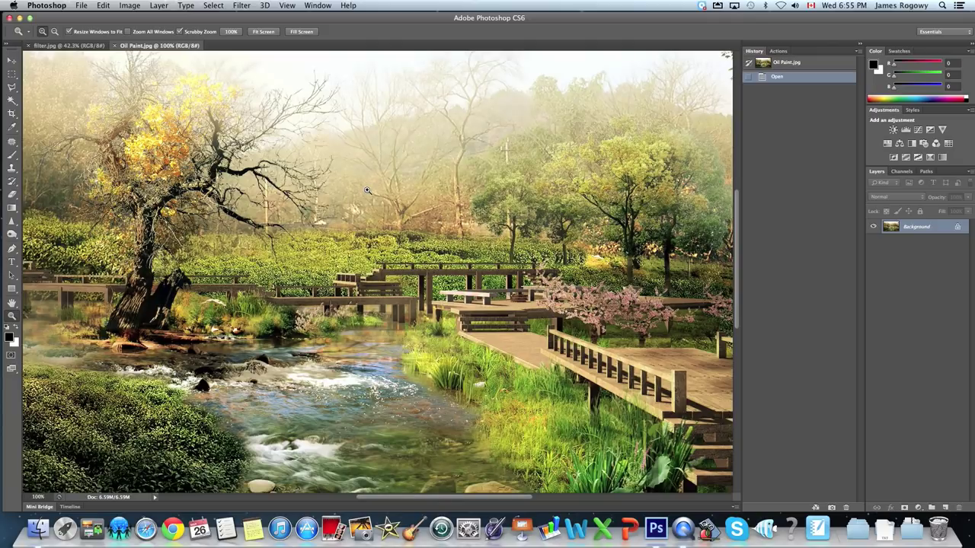
pyautogui.keyDown('alt'); pyautogui.click(368, 190); pyautogui.keyUp('alt')
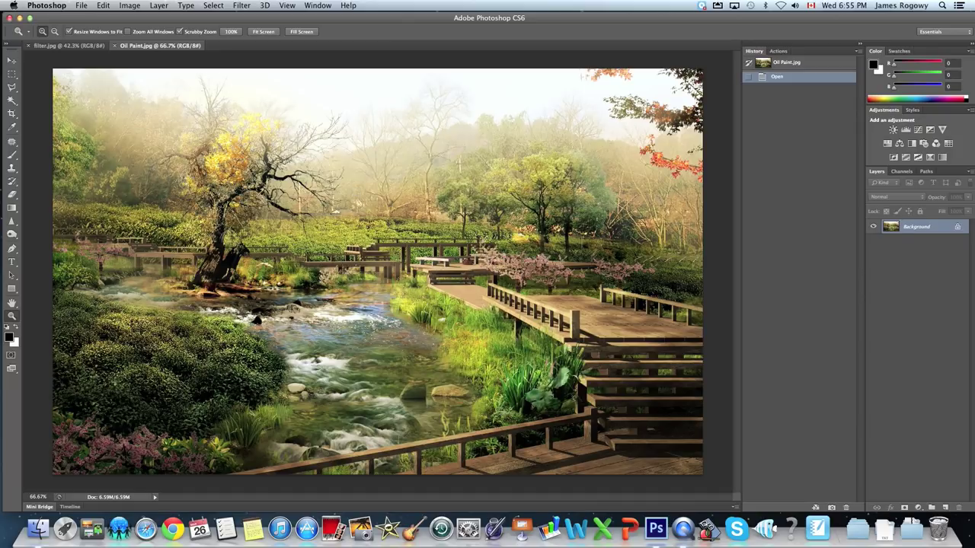
pyautogui.click(242, 6)
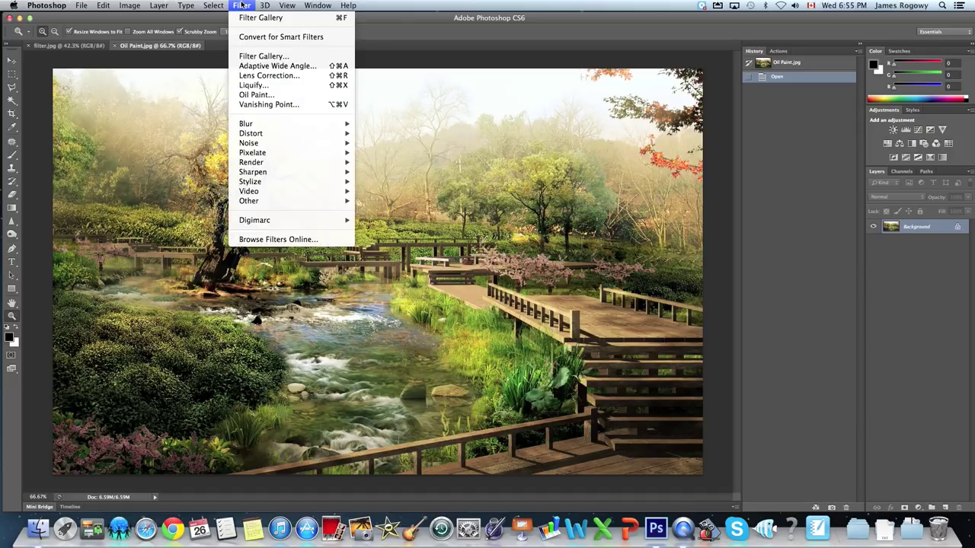
pyautogui.click(260, 95)
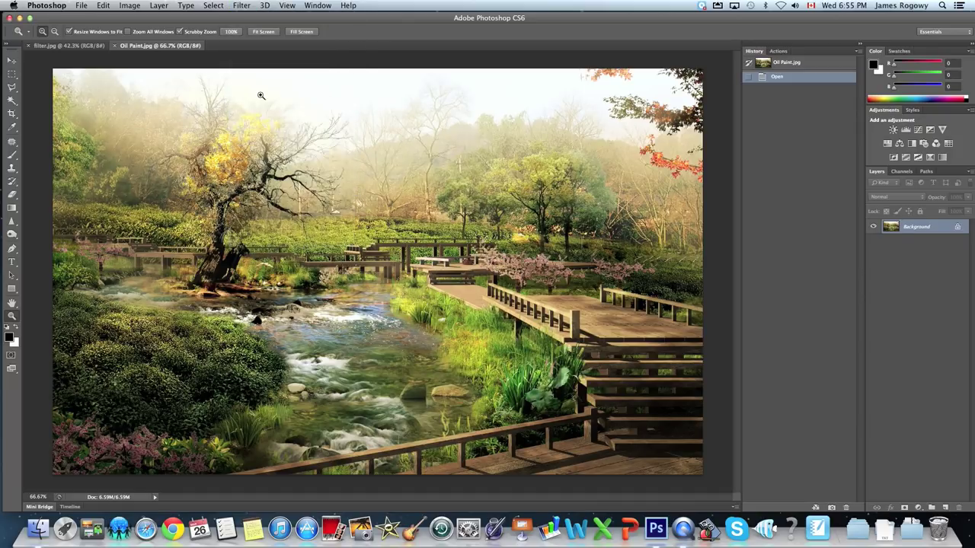
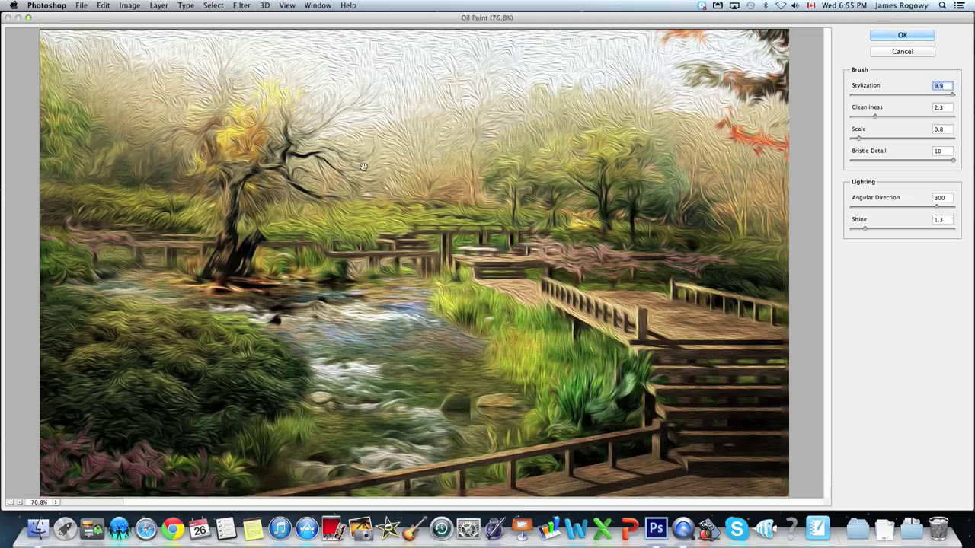
# - Try Oil Paint brush settings of Stylization 4.31, Cleanliness 7.3, Scale 0.5 and Bristle Detail 1.8
pyautogui.click(876, 118)
pyautogui.moveTo(865, 119); pyautogui.dragTo(844, 124)
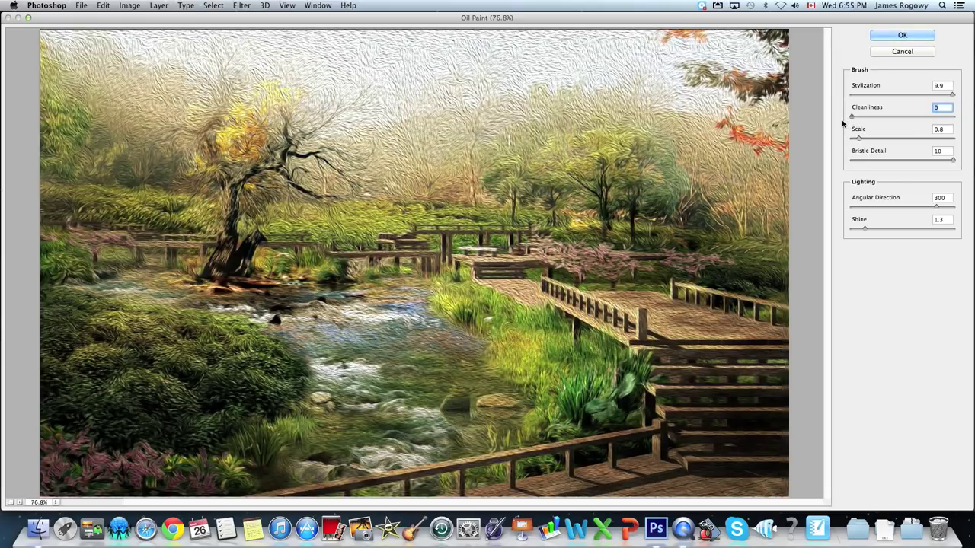
pyautogui.moveTo(854, 123)
pyautogui.mouseDown()
pyautogui.moveTo(932, 122)
pyautogui.moveTo(946, 93)
pyautogui.moveTo(878, 99)
pyautogui.moveTo(897, 97)
pyautogui.mouseUp()
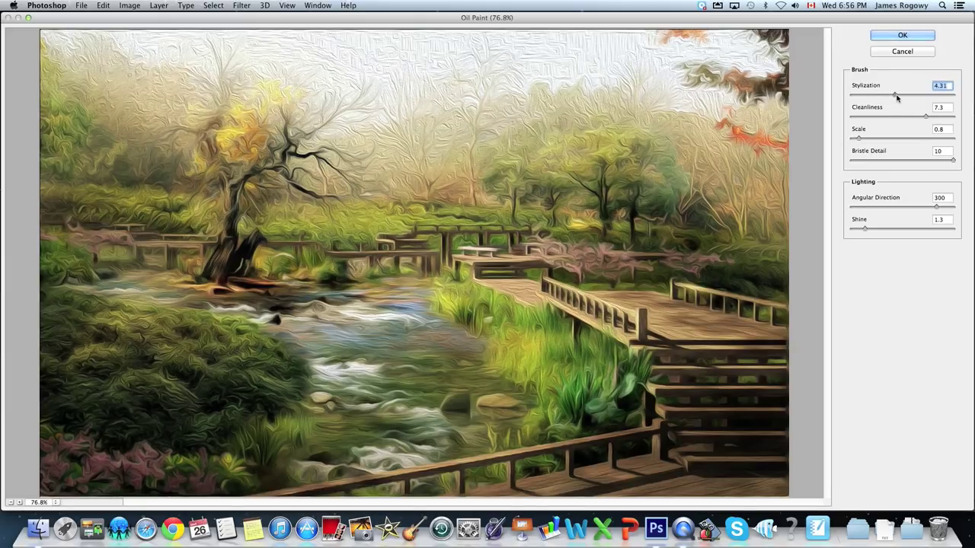
pyautogui.moveTo(861, 138)
pyautogui.mouseDown()
pyautogui.moveTo(851, 139)
pyautogui.moveTo(884, 139)
pyautogui.moveTo(856, 142)
pyautogui.mouseUp()
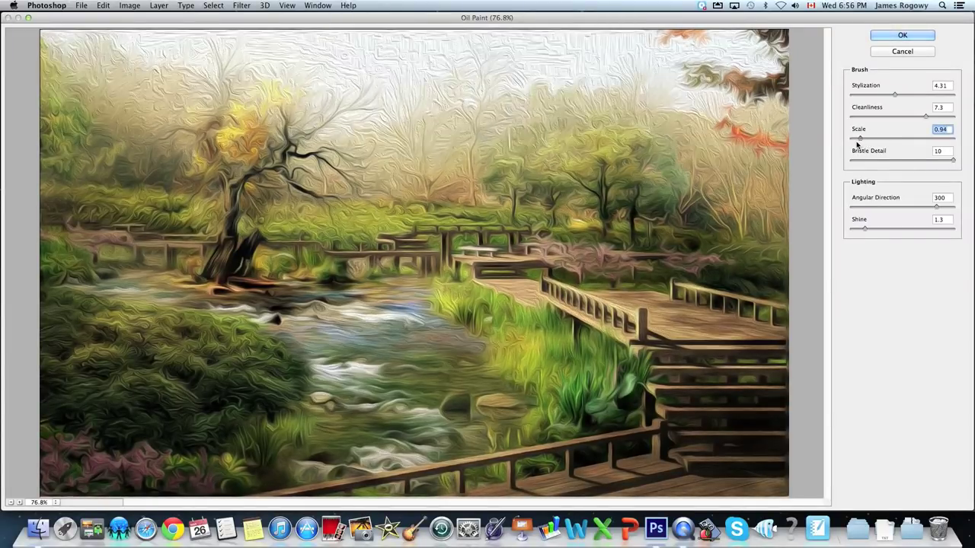
pyautogui.moveTo(954, 161); pyautogui.dragTo(896, 160)
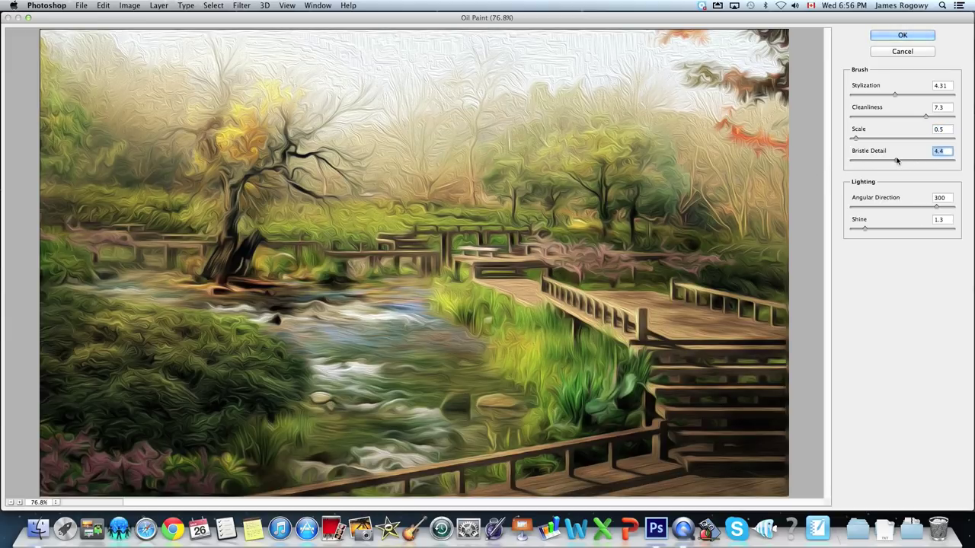
pyautogui.moveTo(895, 167); pyautogui.dragTo(868, 166)
# - Set the Oil Paint lighting to Angular Direction 185.4, try Shine 9.9, and reduce Shine to 0
pyautogui.moveTo(935, 210); pyautogui.dragTo(849, 213)
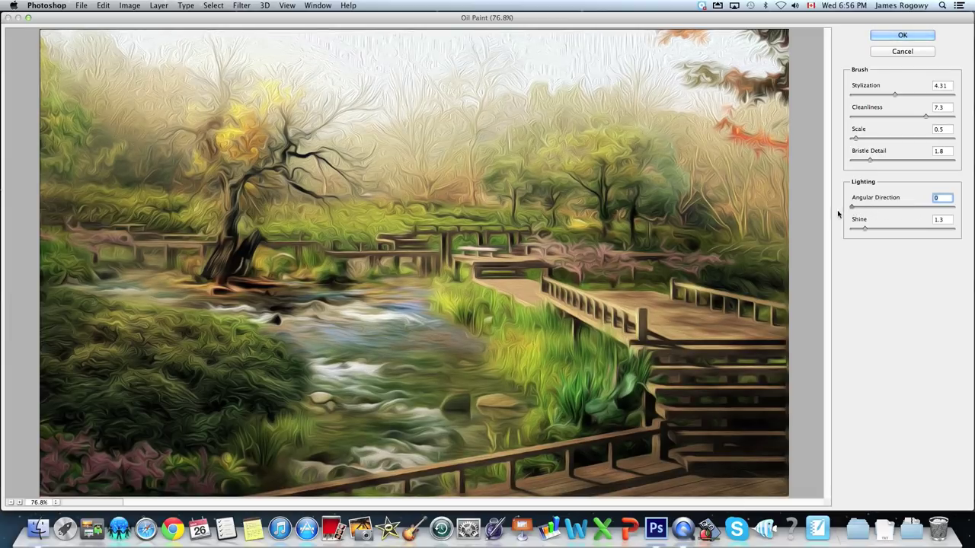
pyautogui.click(904, 207)
pyautogui.click(865, 229)
pyautogui.moveTo(865, 230); pyautogui.dragTo(952, 224)
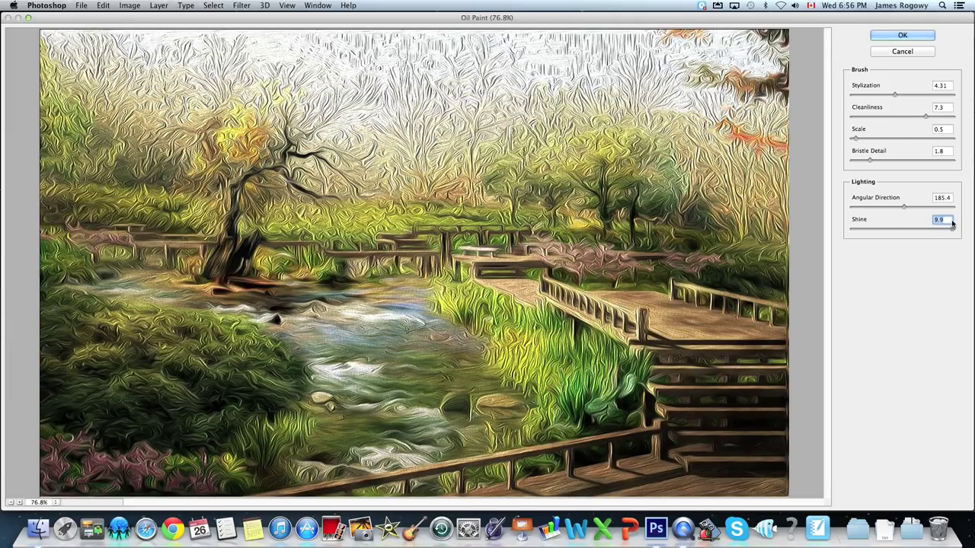
pyautogui.moveTo(952, 223); pyautogui.dragTo(847, 234)
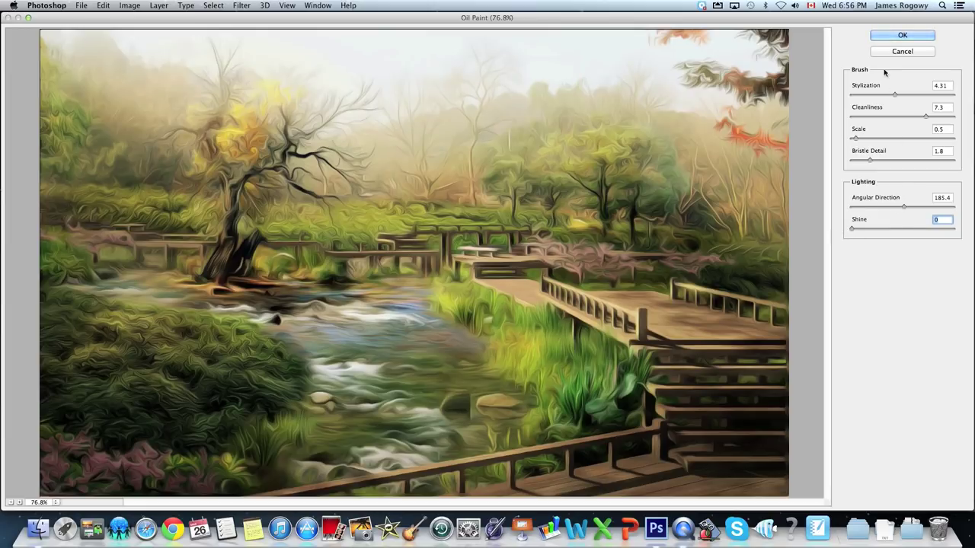
# - Set Stylization to 6.78, Cleanliness to 9.3, Scale to 5.25, Bristle Detail to 5.4 and Angular Direction to 138.6
pyautogui.moveTo(894, 96)
pyautogui.mouseDown()
pyautogui.moveTo(884, 100)
pyautogui.moveTo(922, 102)
pyautogui.moveTo(920, 119)
pyautogui.moveTo(908, 121)
pyautogui.moveTo(947, 116)
pyautogui.mouseUp()
pyautogui.moveTo(856, 139); pyautogui.dragTo(909, 156)
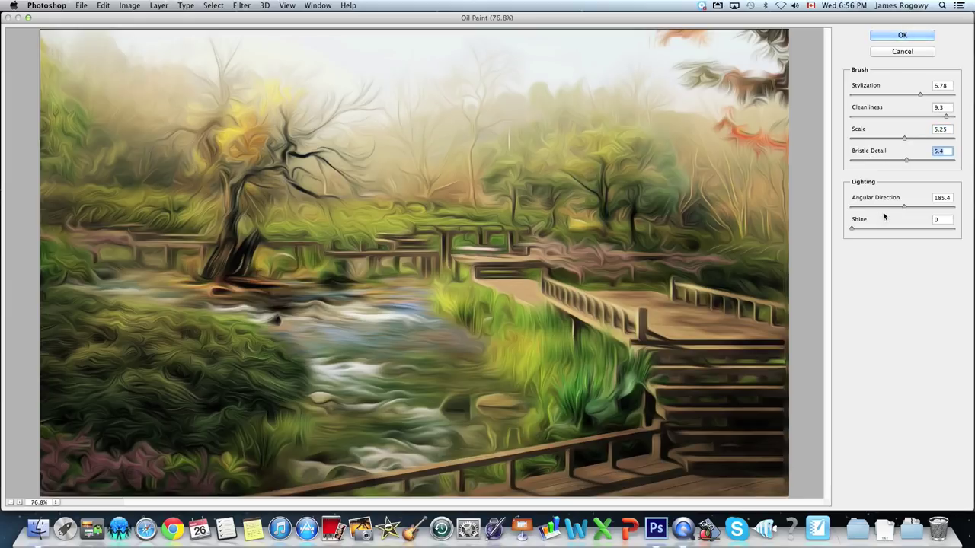
pyautogui.moveTo(904, 209); pyautogui.dragTo(899, 209)
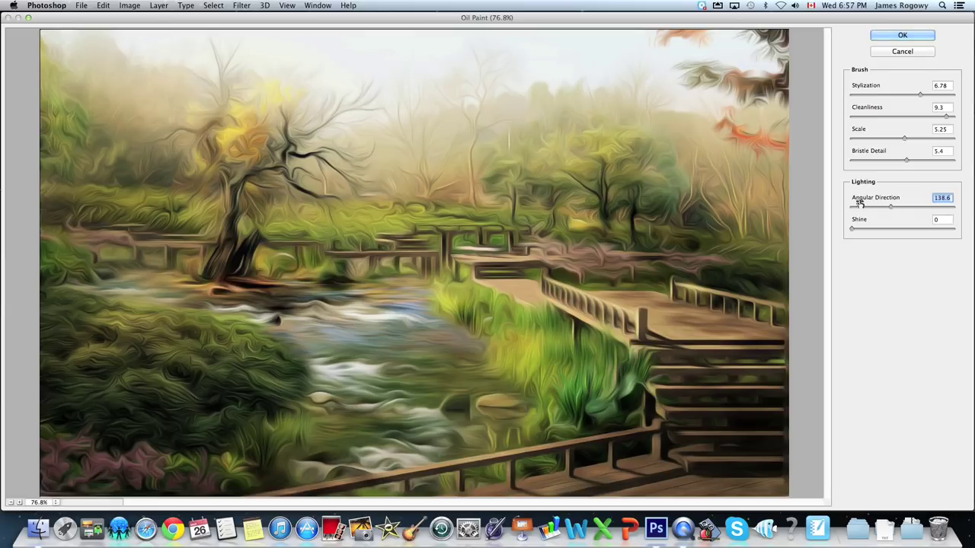
# - Reduce the Stylization to 1.98 and apply the Oil Paint filter to the image
pyautogui.moveTo(919, 96); pyautogui.dragTo(850, 96)
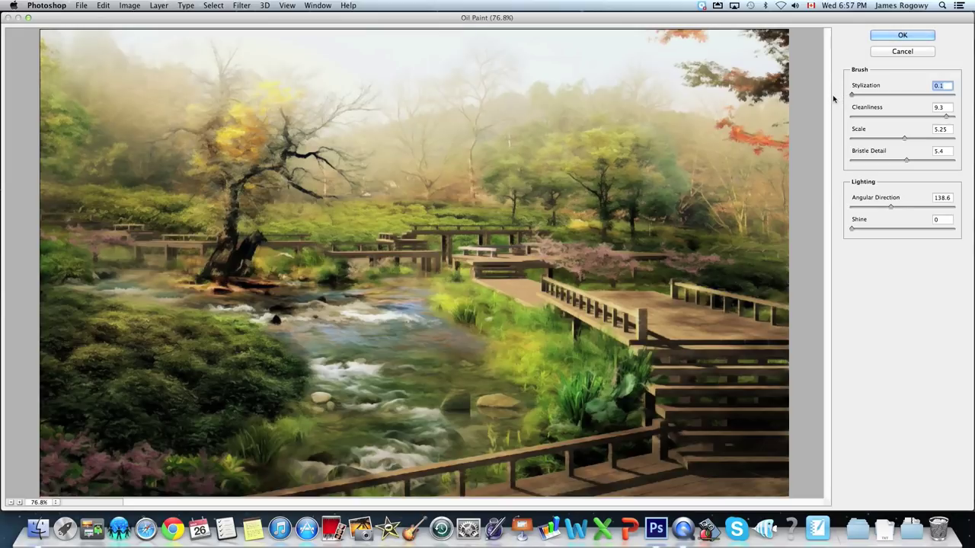
pyautogui.moveTo(853, 98); pyautogui.dragTo(870, 93)
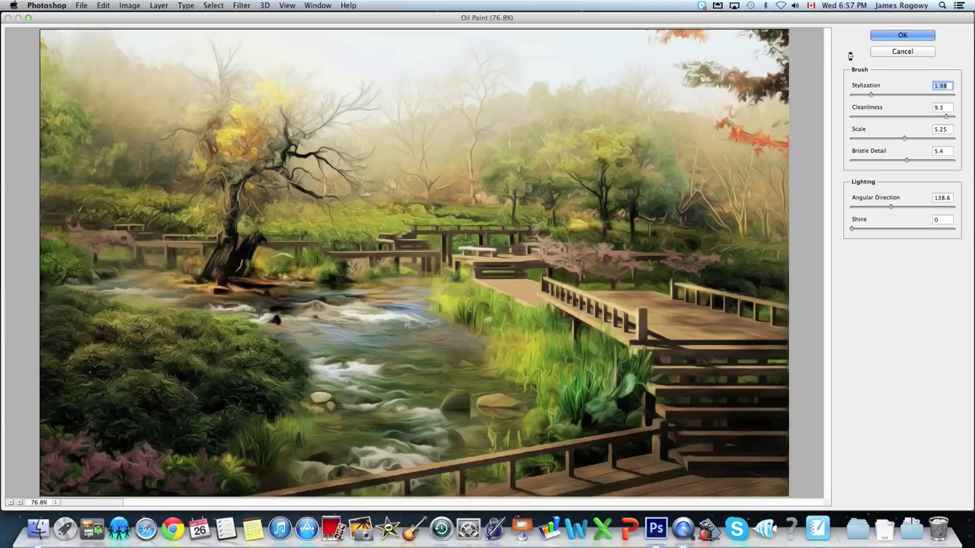
pyautogui.click(923, 35)
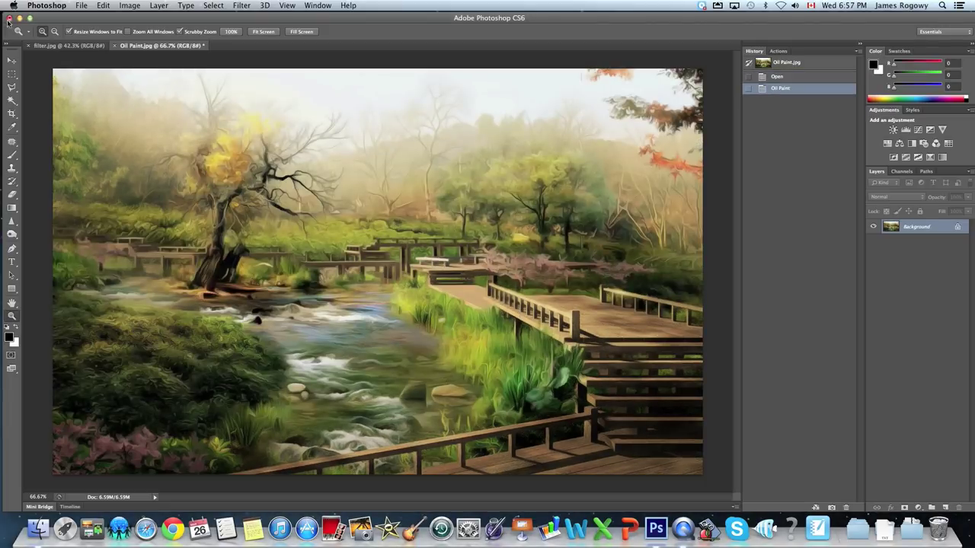
# - Save the painted image to the Desktop as Oil Paint.jpg in JPEG format with Maximum quality 12
pyautogui.click(81, 5)
pyautogui.click(92, 124)
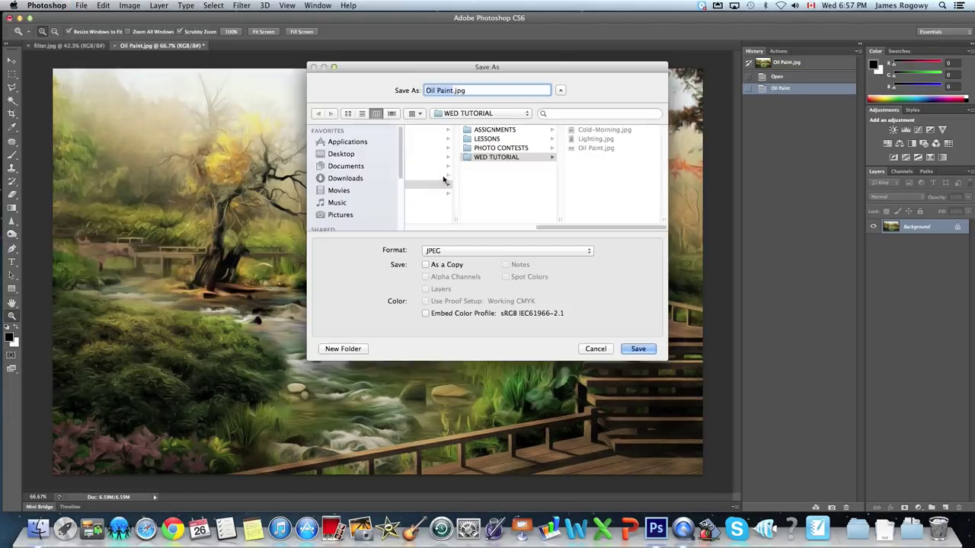
pyautogui.click(341, 154)
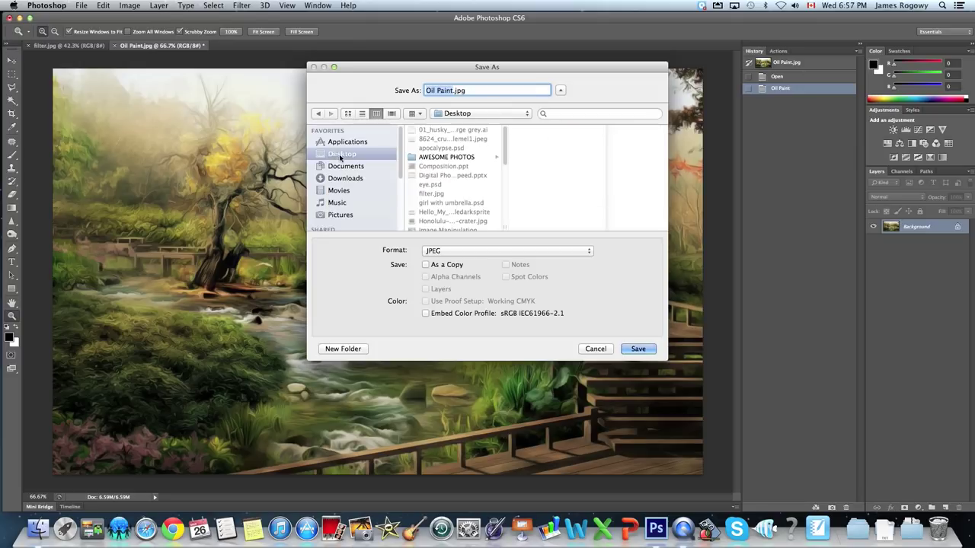
pyautogui.click(638, 349)
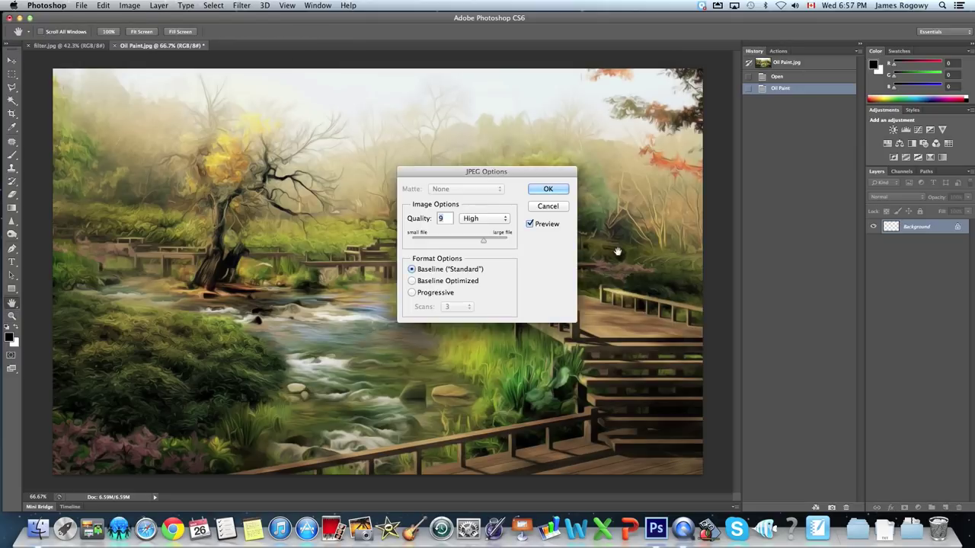
pyautogui.moveTo(483, 241); pyautogui.dragTo(507, 241)
pyautogui.click(547, 188)
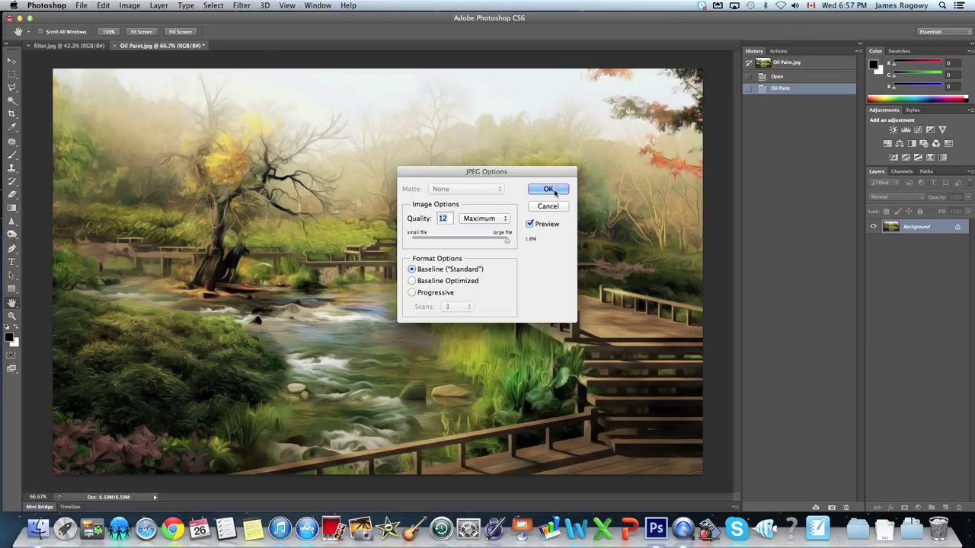
pyautogui.press('z')
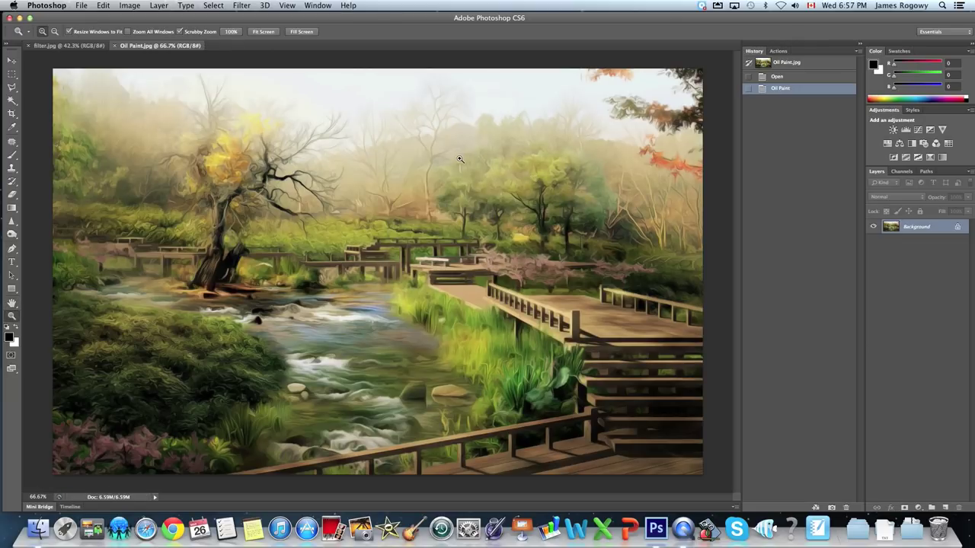
# - Open Lighting.jpg from the WED TUTORIAL folder in Photoshop and fit the portrait to the window
pyautogui.click(20, 18)
pyautogui.click(693, 204)
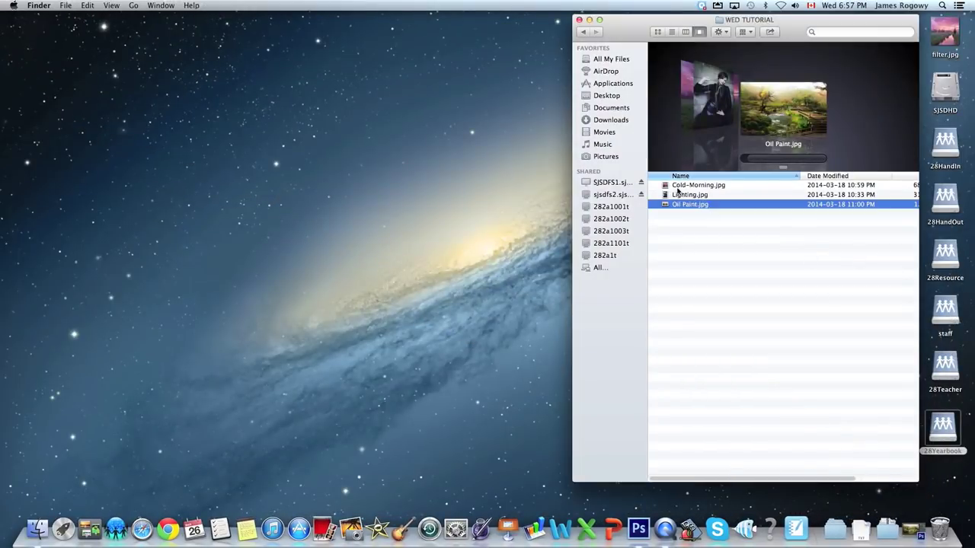
pyautogui.moveTo(683, 198); pyautogui.dragTo(642, 533)
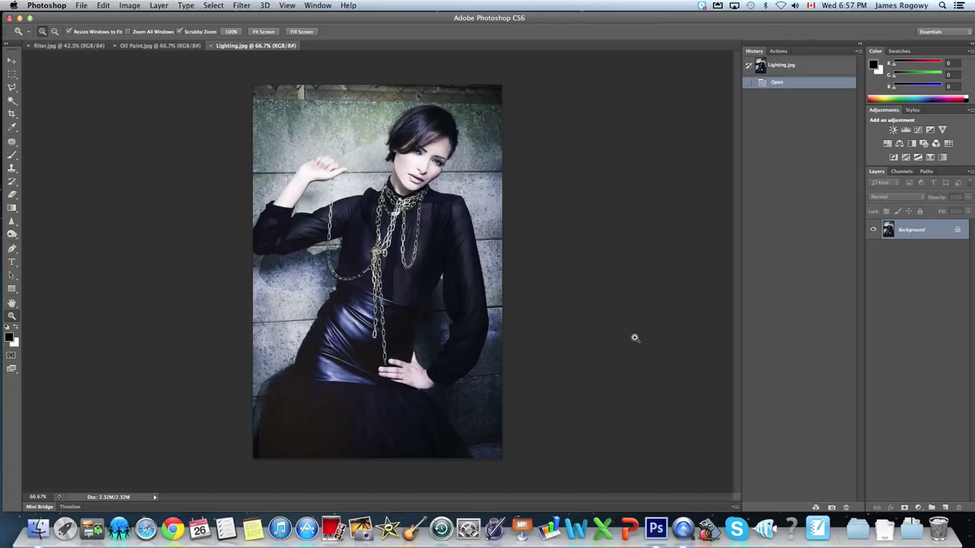
pyautogui.press('super+0')
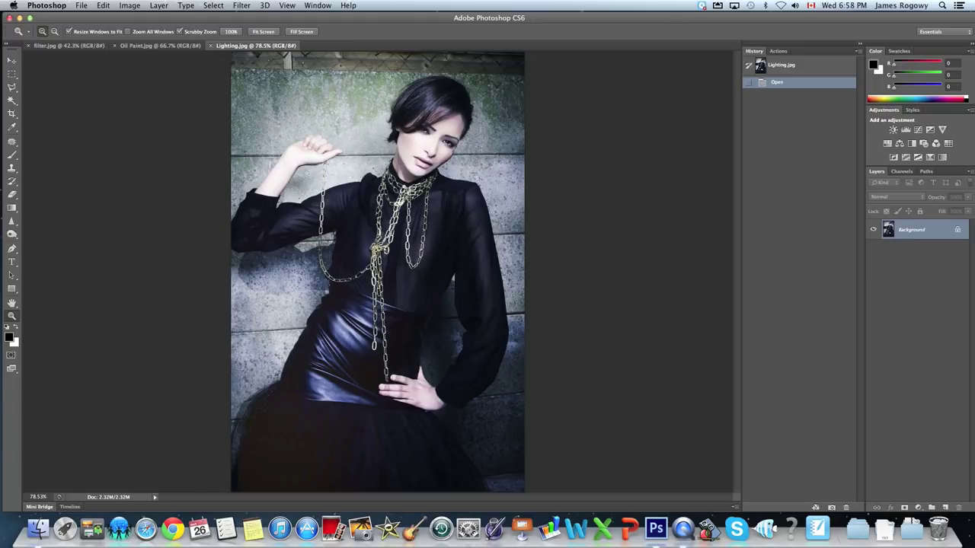
# - Start the Lighting Effects render filter on the Lighting.jpg portrait
pyautogui.click(241, 5)
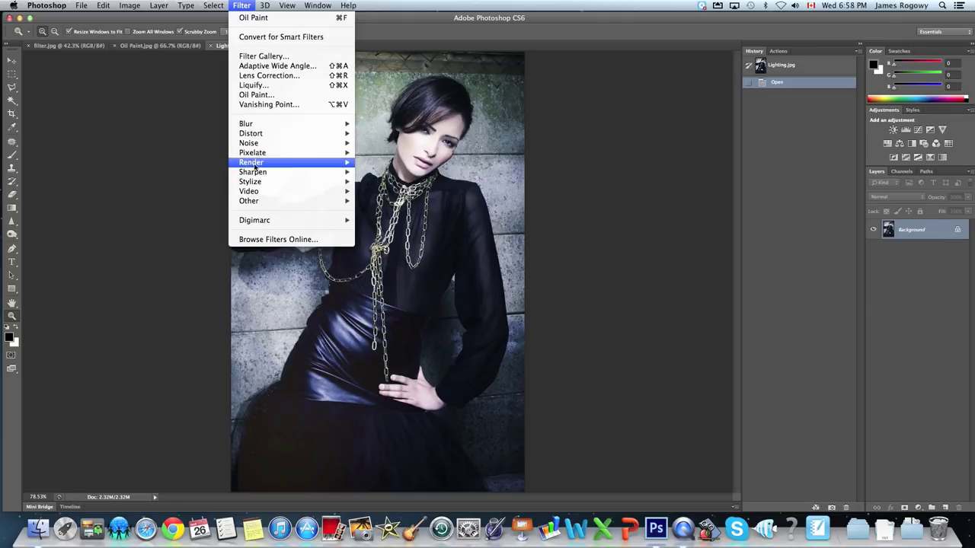
pyautogui.moveTo(256, 165)
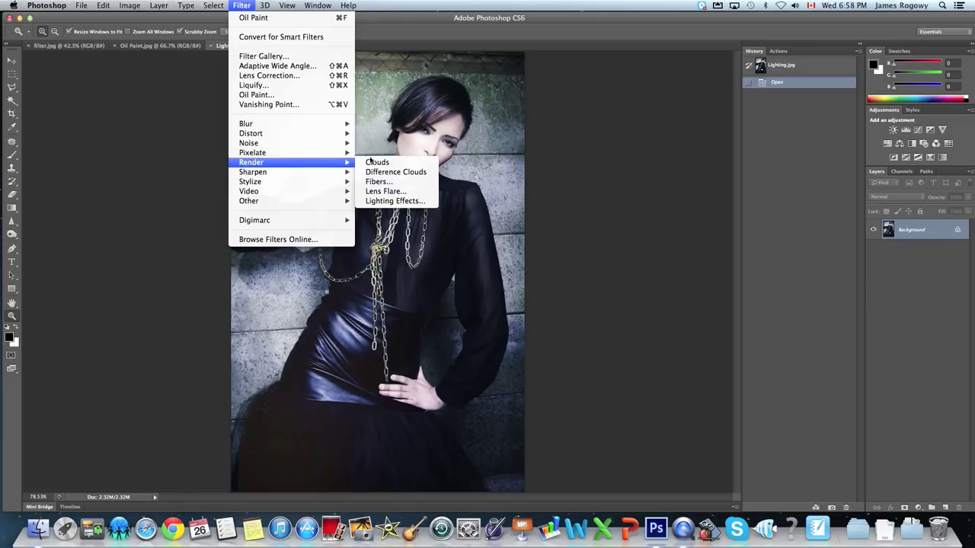
pyautogui.click(387, 201)
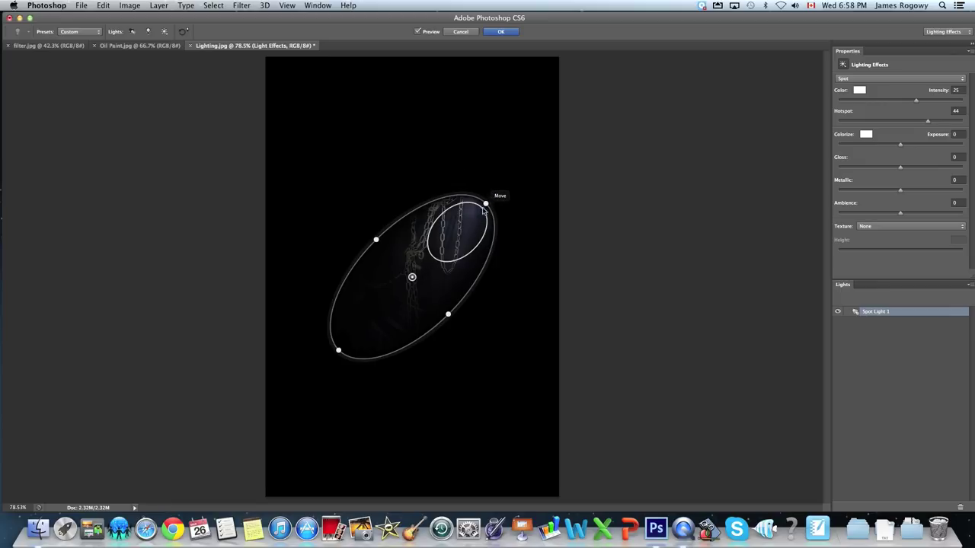
# - Stretch and widen the spot light ellipse over the full height of the portrait and raise its Intensity to 42
pyautogui.moveTo(485, 204); pyautogui.dragTo(502, 69)
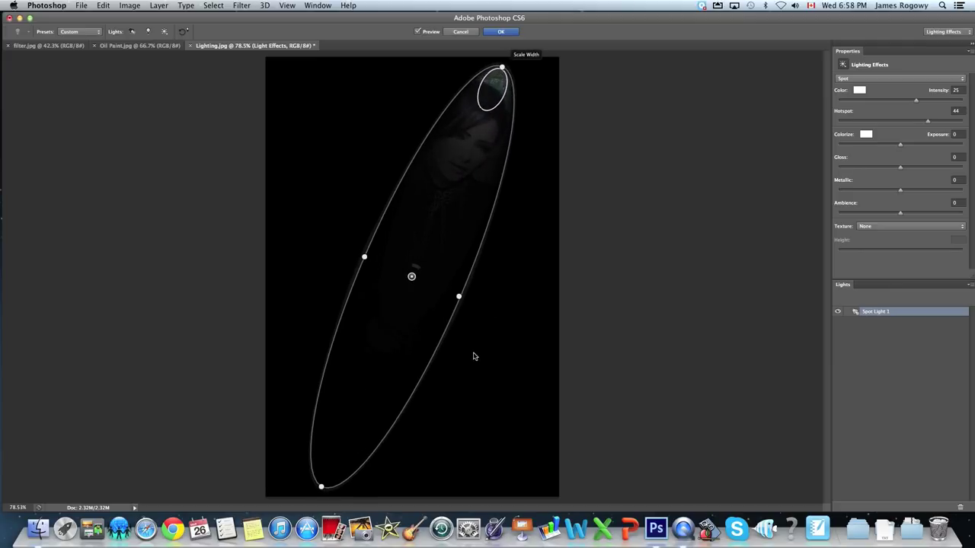
pyautogui.moveTo(455, 296); pyautogui.dragTo(520, 326)
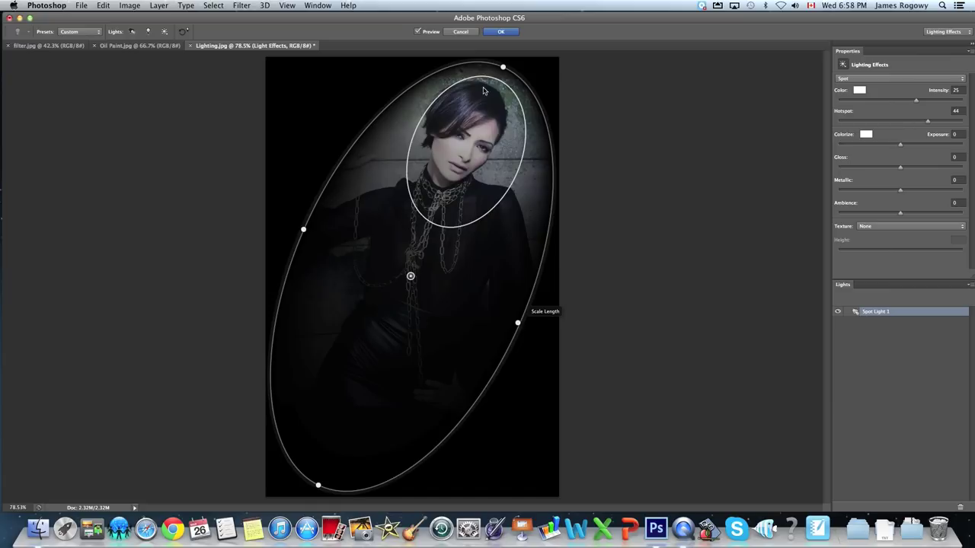
pyautogui.moveTo(503, 68); pyautogui.dragTo(504, 56)
pyautogui.moveTo(418, 274)
pyautogui.mouseDown()
pyautogui.moveTo(415, 261)
pyautogui.moveTo(424, 268)
pyautogui.moveTo(409, 264)
pyautogui.moveTo(419, 268)
pyautogui.mouseUp()
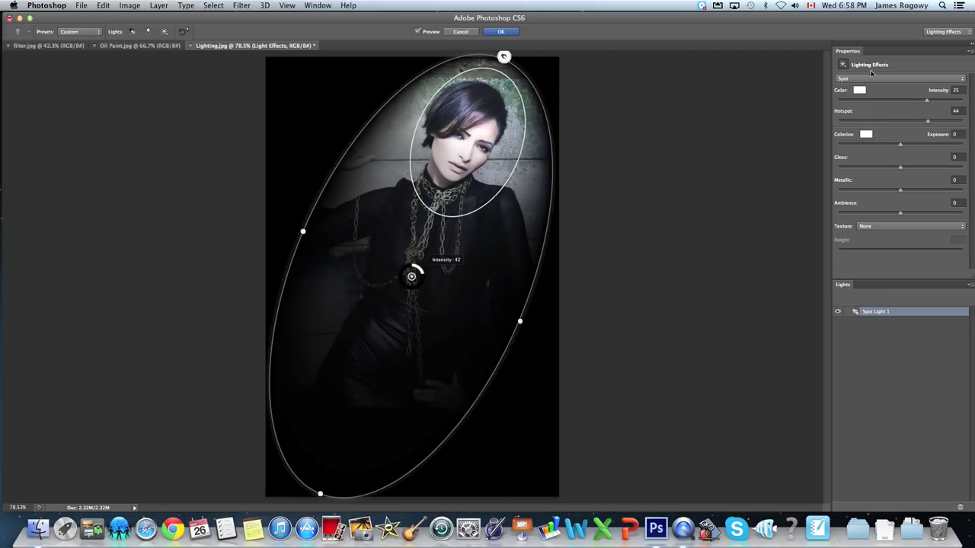
# - Raise the spot light's Intensity slightly and apply the Flashlight preset to the portrait
pyautogui.moveTo(926, 100)
pyautogui.mouseDown()
pyautogui.moveTo(906, 102)
pyautogui.moveTo(932, 102)
pyautogui.mouseUp()
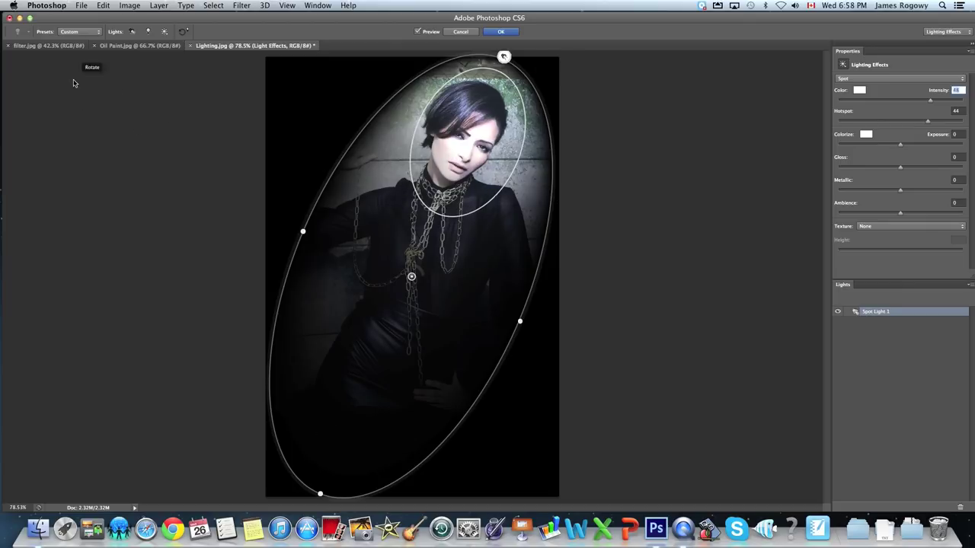
pyautogui.click(74, 34)
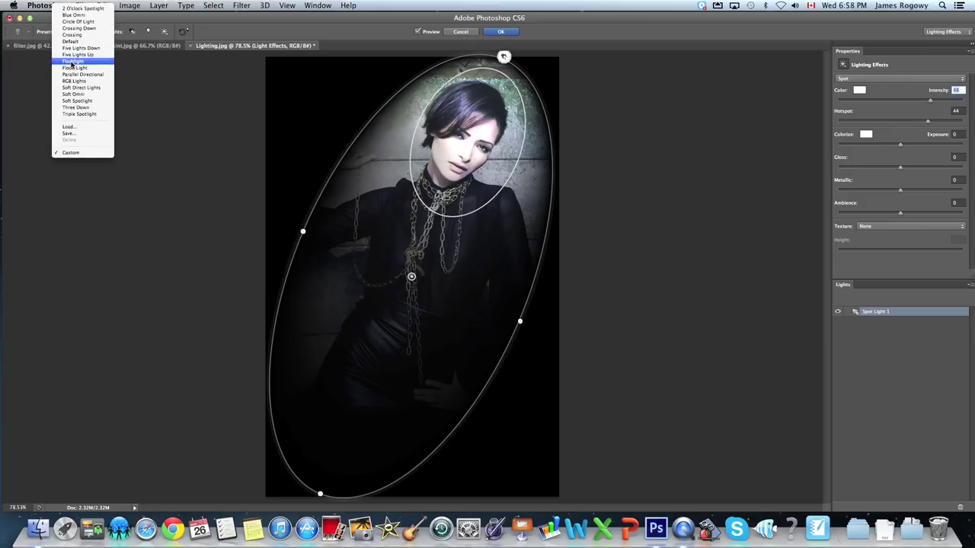
pyautogui.click(72, 61)
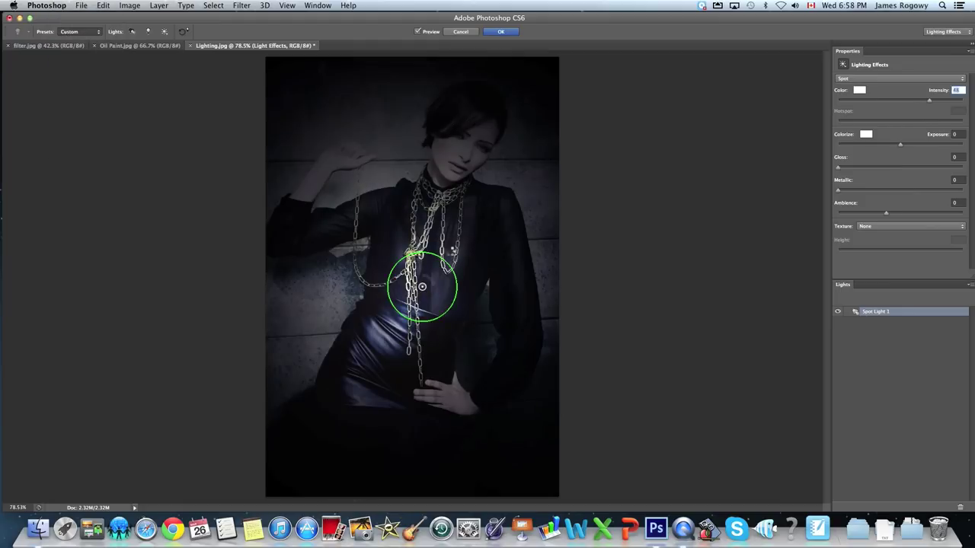
# - Move the point light onto the woman's face, set its Intensity to 33 and enlarge it to surround her head
pyautogui.moveTo(423, 287); pyautogui.dragTo(463, 146)
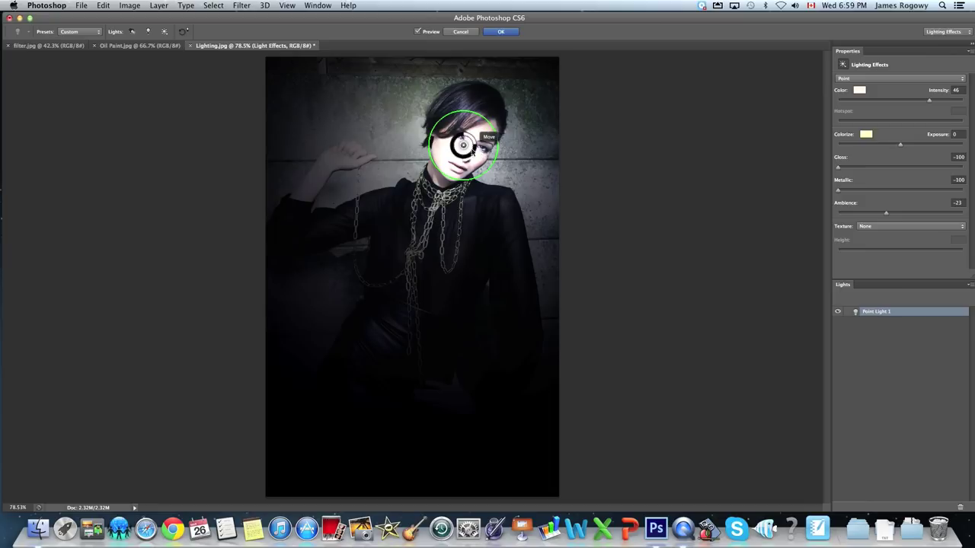
pyautogui.moveTo(930, 104); pyautogui.dragTo(920, 100)
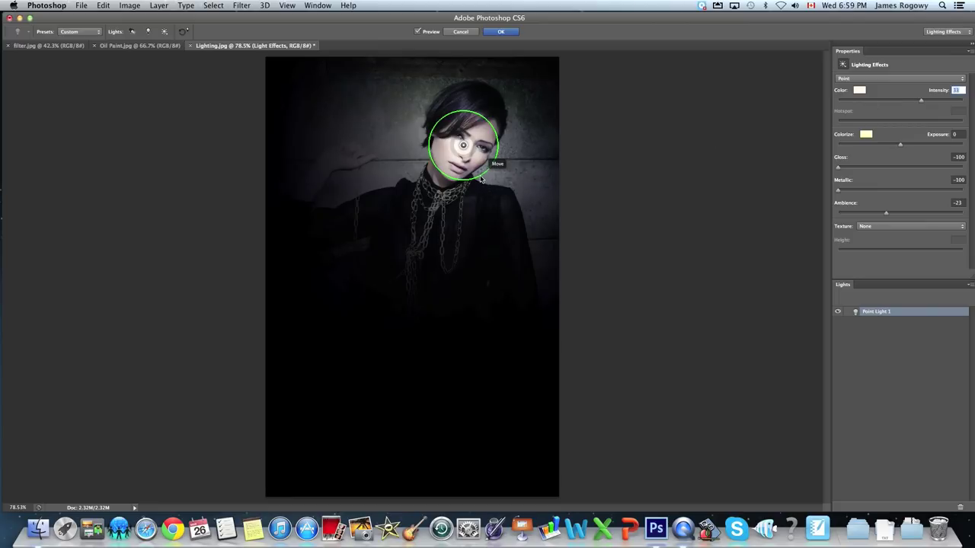
pyautogui.moveTo(488, 153)
pyautogui.mouseDown()
pyautogui.moveTo(471, 137)
pyautogui.moveTo(488, 156)
pyautogui.mouseUp()
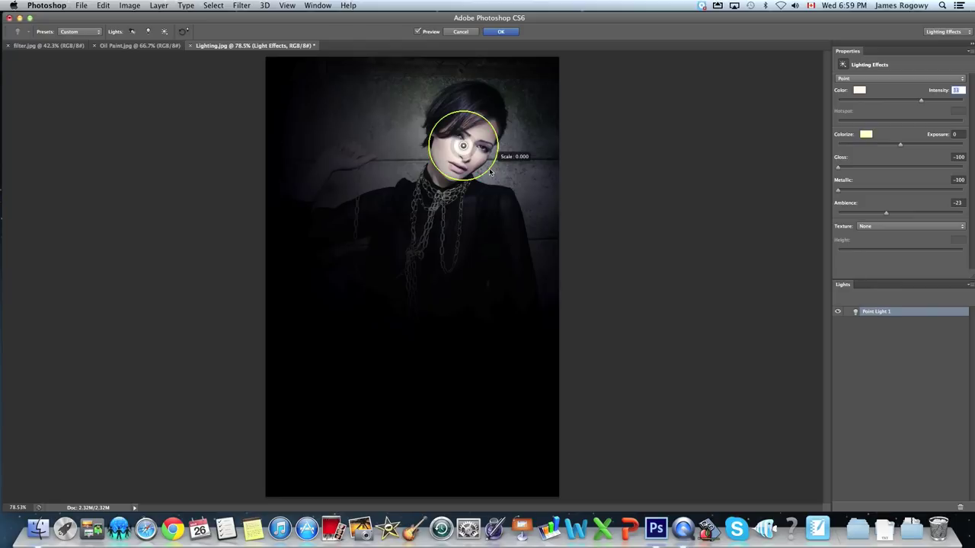
pyautogui.moveTo(491, 173); pyautogui.dragTo(466, 144)
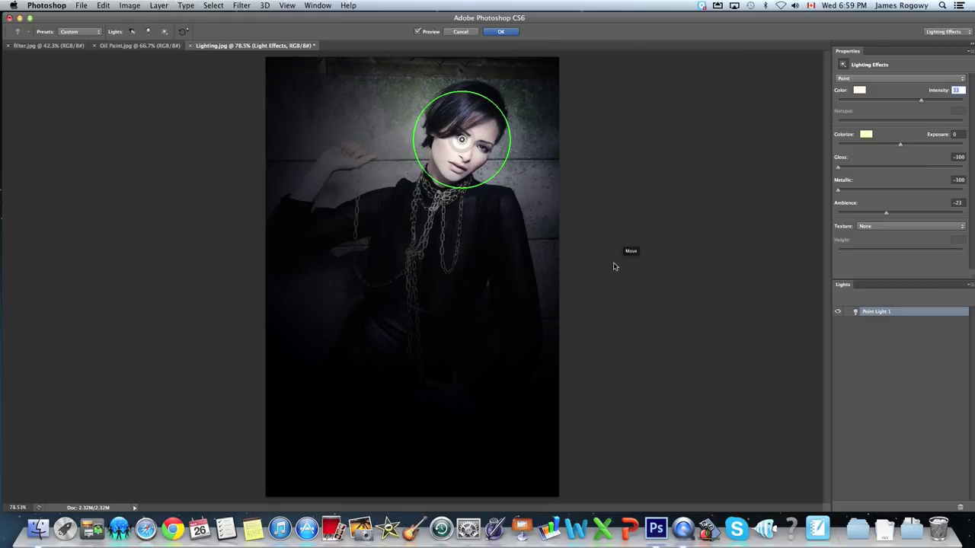
# - Add a second point light, shrink it around the hand on the woman's hip and set its Intensity to 24
pyautogui.click(149, 35)
pyautogui.click(339, 389)
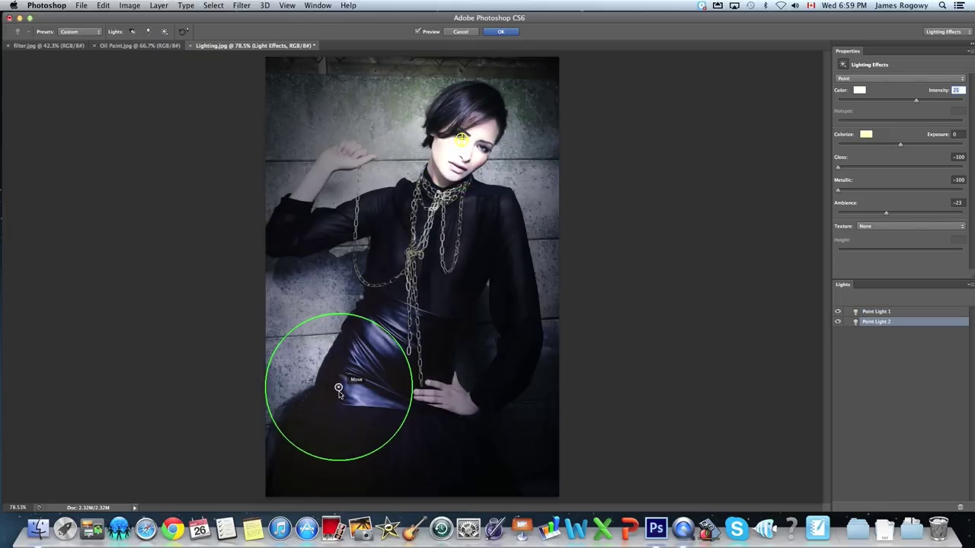
pyautogui.moveTo(339, 392); pyautogui.dragTo(471, 404)
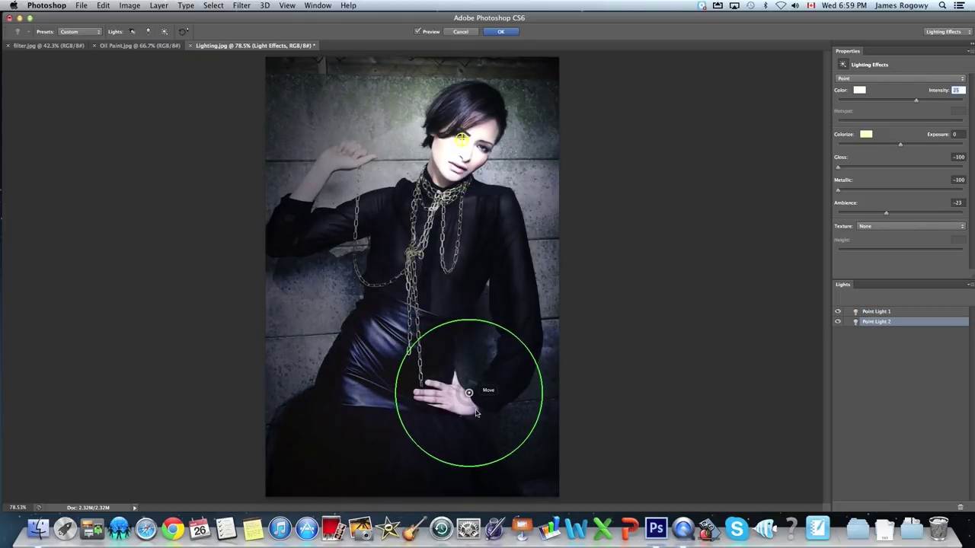
pyautogui.moveTo(518, 453); pyautogui.dragTo(501, 436)
pyautogui.moveTo(470, 393)
pyautogui.mouseDown()
pyautogui.moveTo(450, 403)
pyautogui.moveTo(468, 404)
pyautogui.moveTo(477, 388)
pyautogui.moveTo(457, 394)
pyautogui.mouseUp()
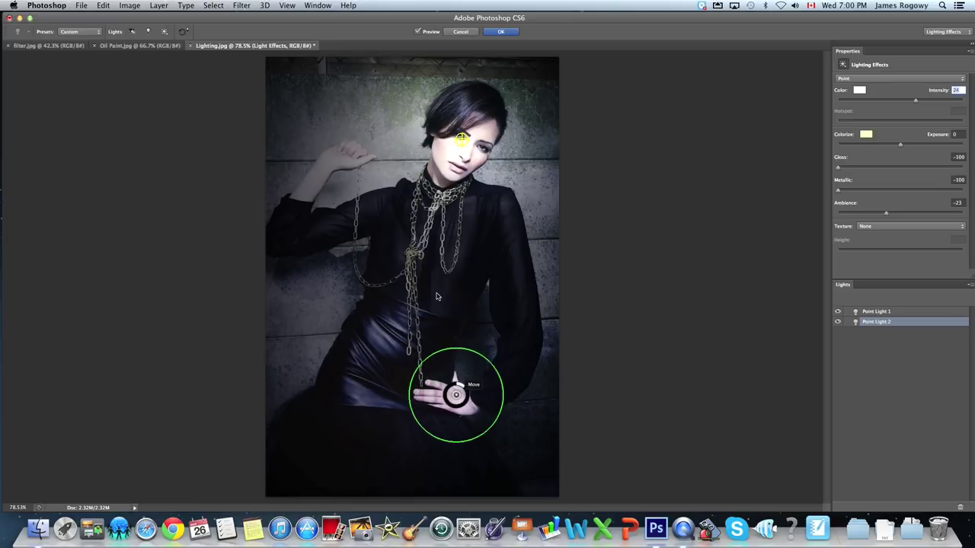
# - Add a third point light, shrink it around the woman's raised hand and set its Intensity to 10
pyautogui.click(147, 32)
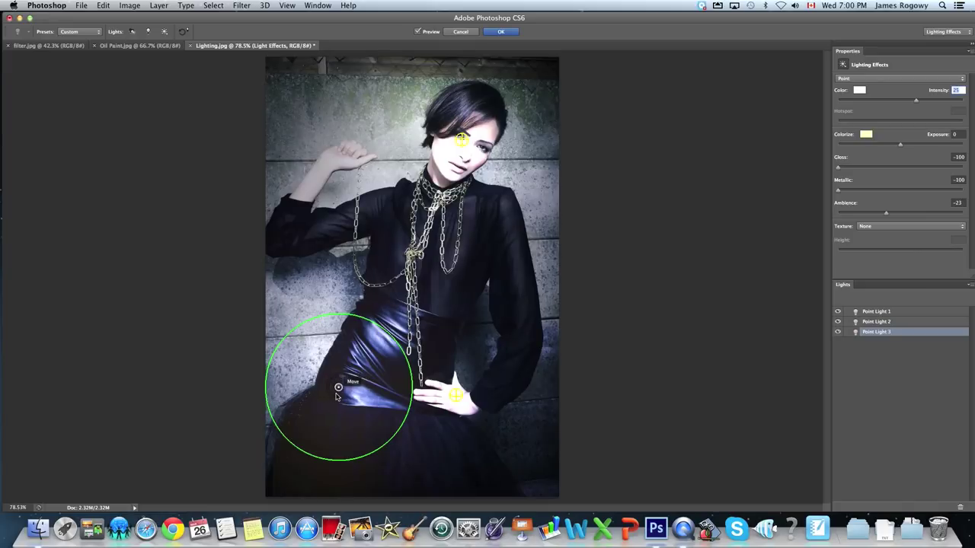
pyautogui.moveTo(338, 389); pyautogui.dragTo(332, 178)
pyautogui.moveTo(378, 232); pyautogui.dragTo(356, 212)
pyautogui.moveTo(342, 174); pyautogui.dragTo(336, 166)
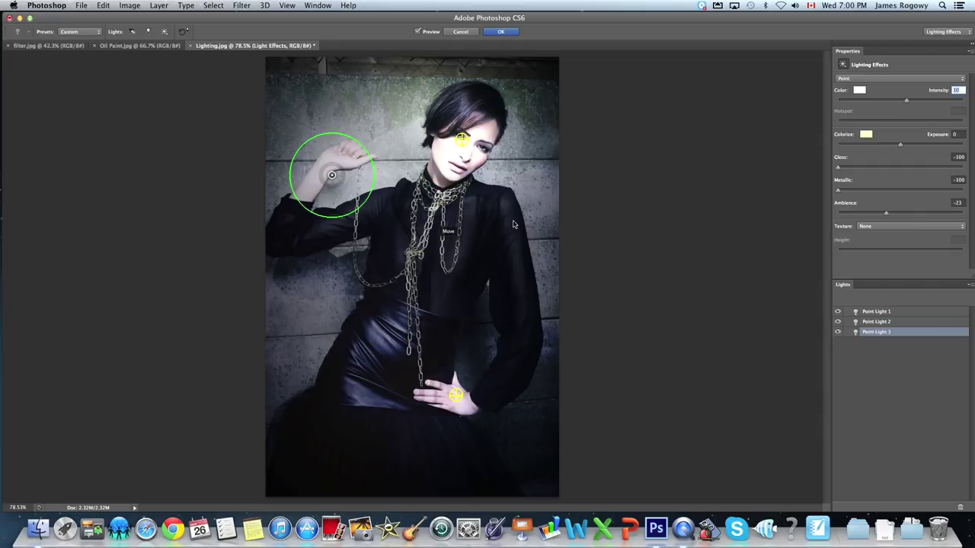
# - Set the Intensity of Point Light 1, the light on the face, to 25
pyautogui.click(882, 323)
pyautogui.click(881, 313)
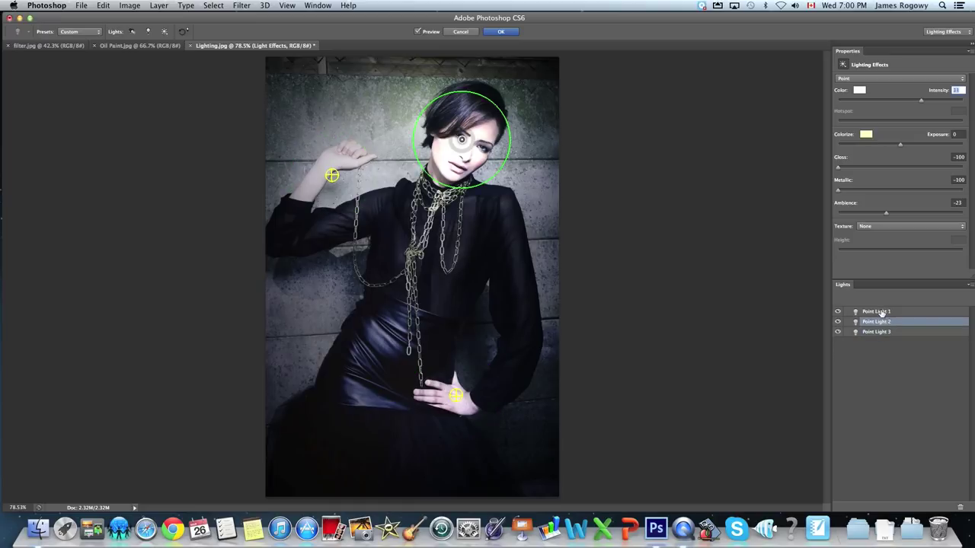
pyautogui.click(884, 323)
pyautogui.click(883, 333)
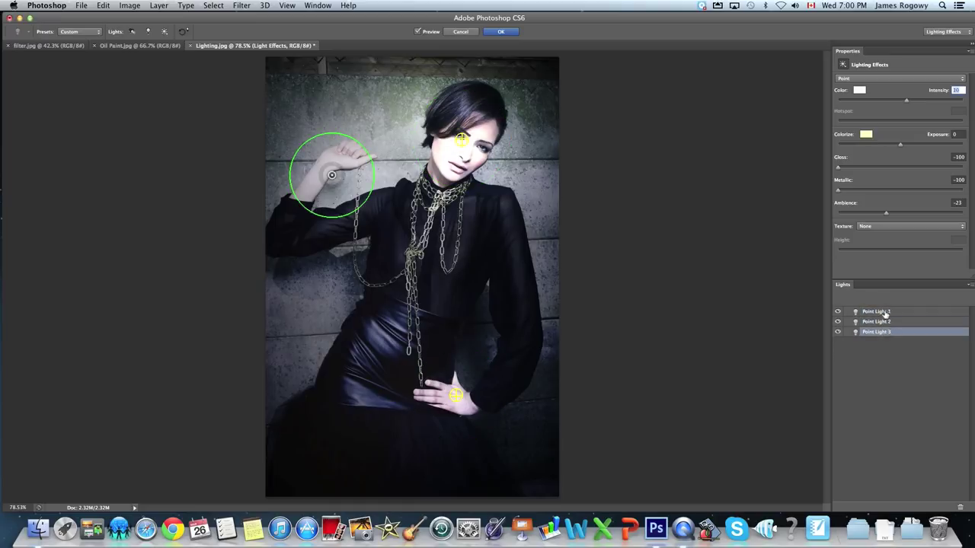
pyautogui.click(886, 311)
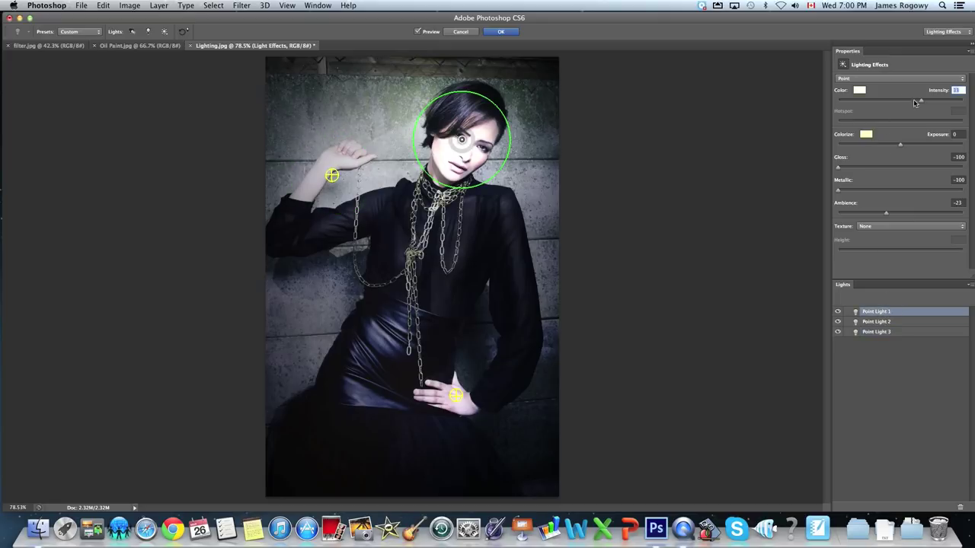
pyautogui.moveTo(920, 103); pyautogui.dragTo(918, 103)
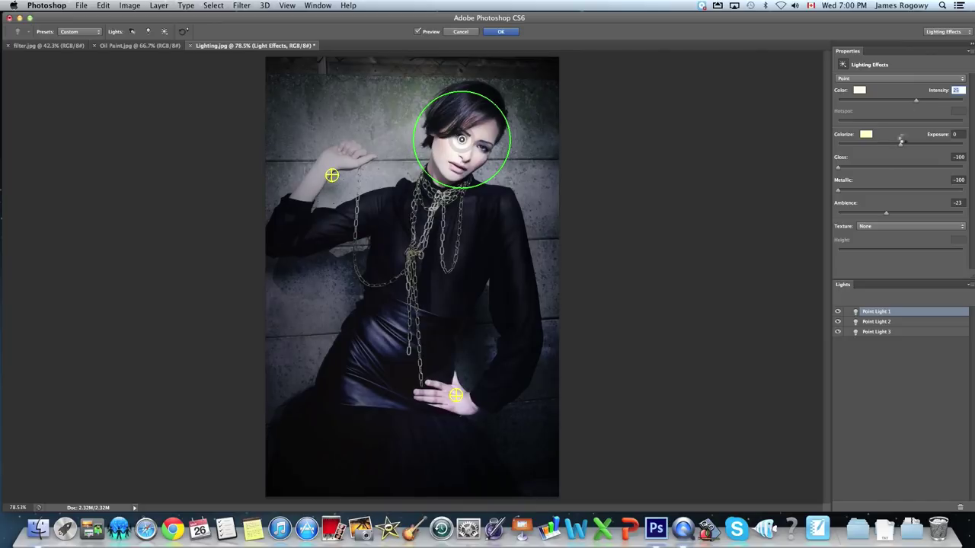
# - Set the Intensity of Point Light 3 on the raised hand to 19 and Point Light 2 on the hip hand to 32
pyautogui.click(896, 333)
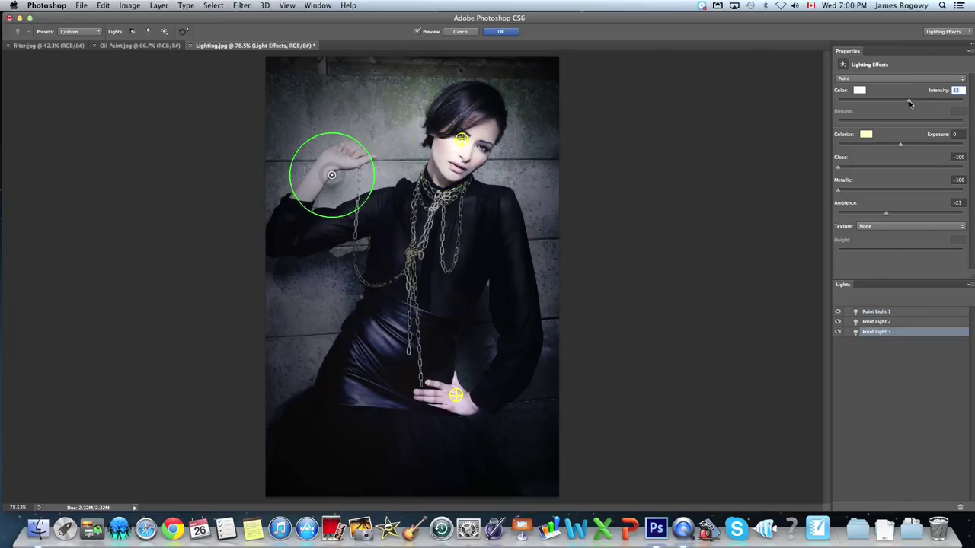
pyautogui.moveTo(917, 107); pyautogui.dragTo(913, 105)
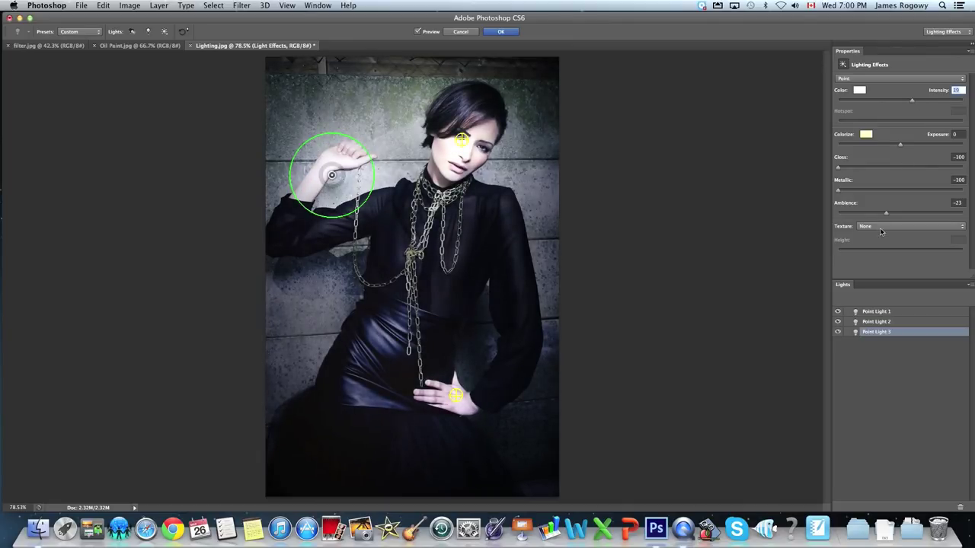
pyautogui.click(876, 322)
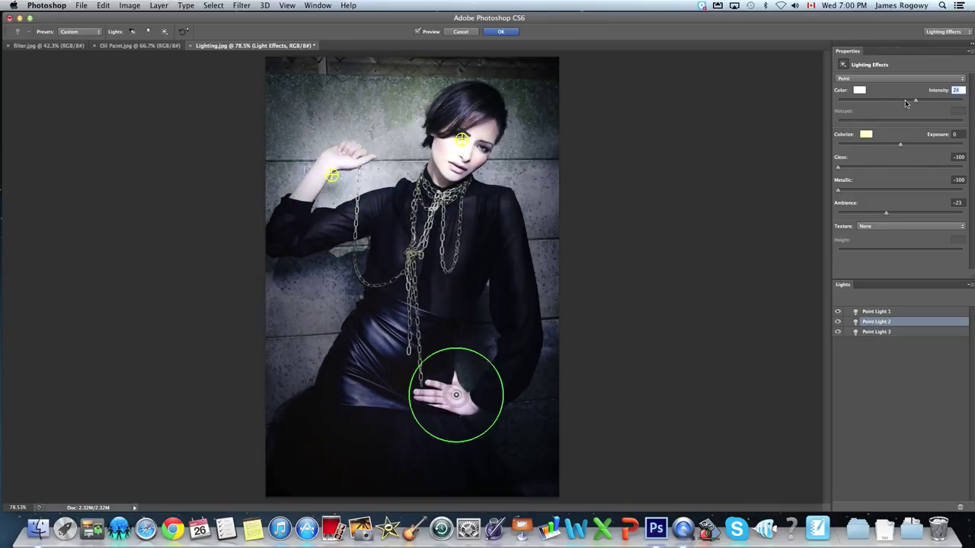
pyautogui.moveTo(926, 104); pyautogui.dragTo(923, 103)
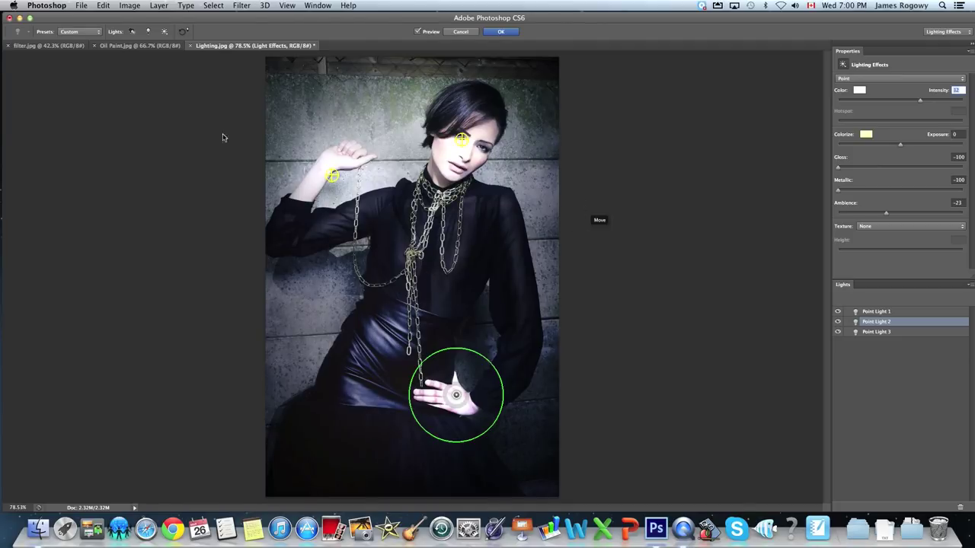
# - Add a spot light, centre it on the woman's face with its beam angled toward the upper-right corner, and widen its ellipse
pyautogui.click(132, 31)
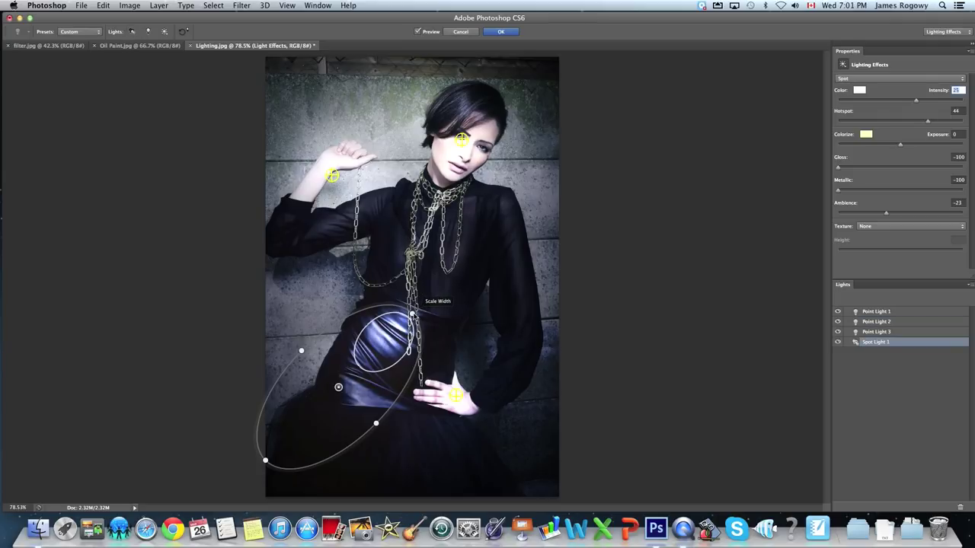
pyautogui.moveTo(412, 312); pyautogui.dragTo(264, 281)
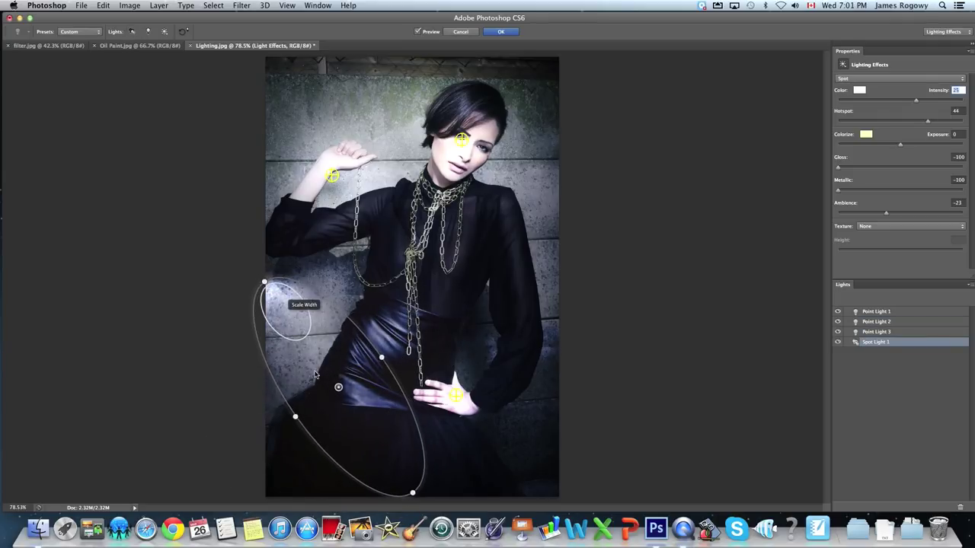
pyautogui.moveTo(339, 389); pyautogui.dragTo(592, 178)
pyautogui.moveTo(681, 276); pyautogui.dragTo(477, 324)
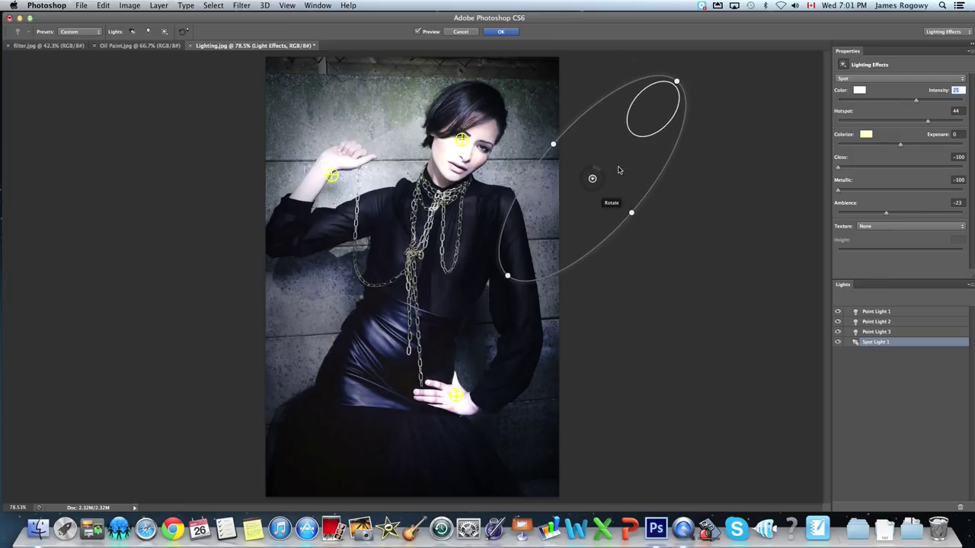
pyautogui.moveTo(592, 180); pyautogui.dragTo(472, 150)
pyautogui.moveTo(512, 184); pyautogui.dragTo(534, 209)
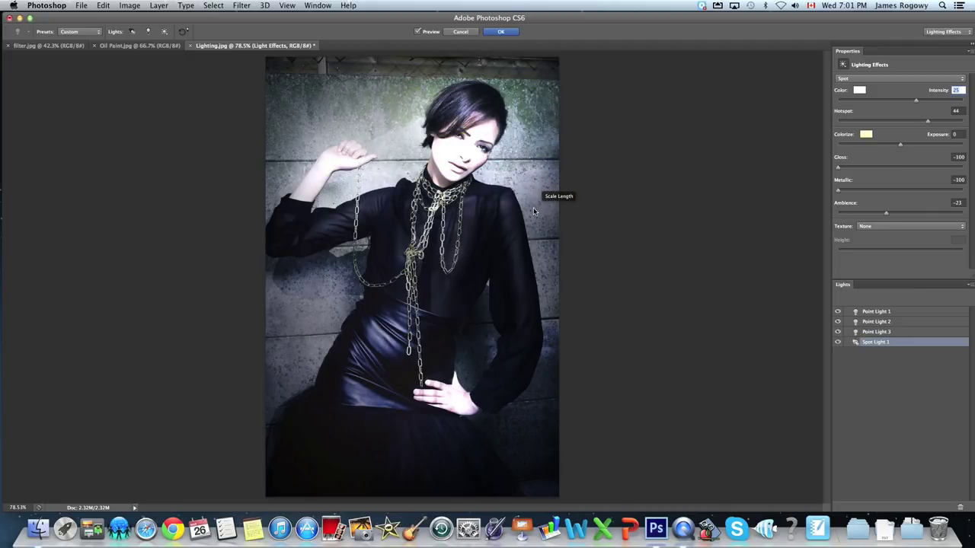
# - Delete Point Light 1 from the face
pyautogui.click(902, 311)
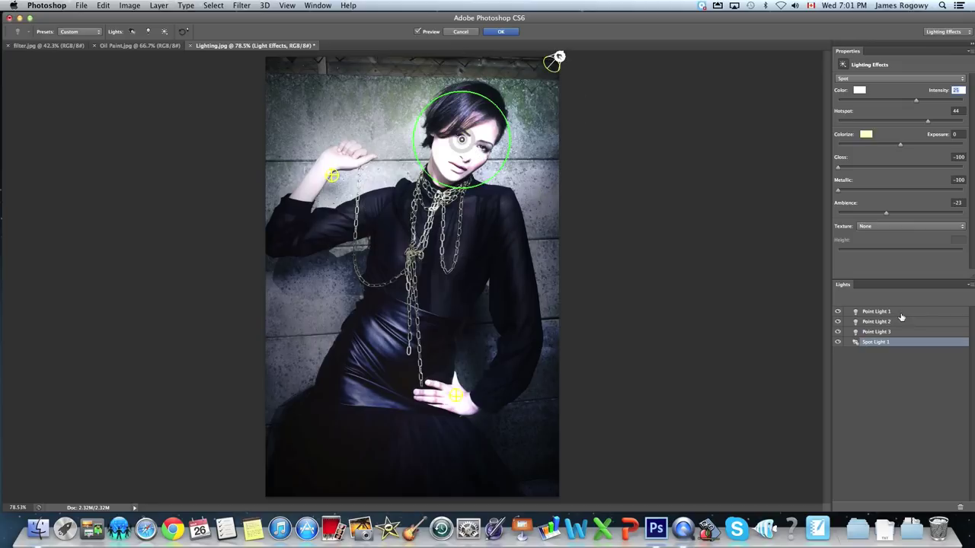
pyautogui.click(961, 509)
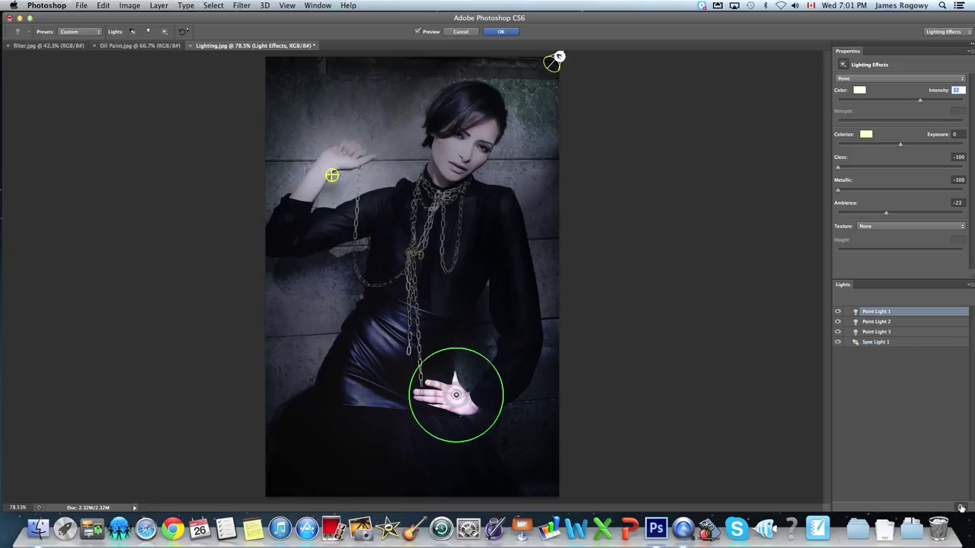
# - Set Spot Light 1's Intensity to 59, rotate its ellipse slightly and recentre it on the woman's face
pyautogui.click(560, 58)
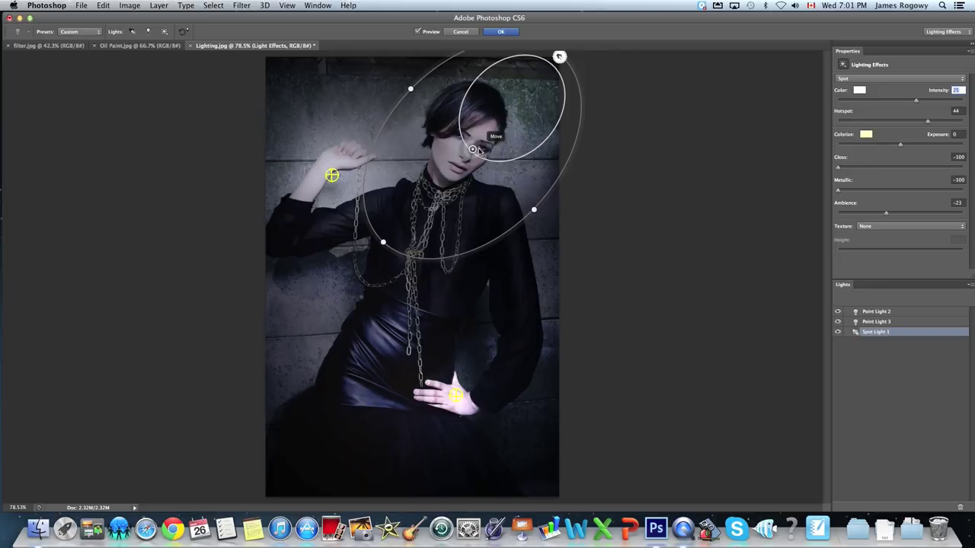
pyautogui.moveTo(477, 146); pyautogui.dragTo(489, 156)
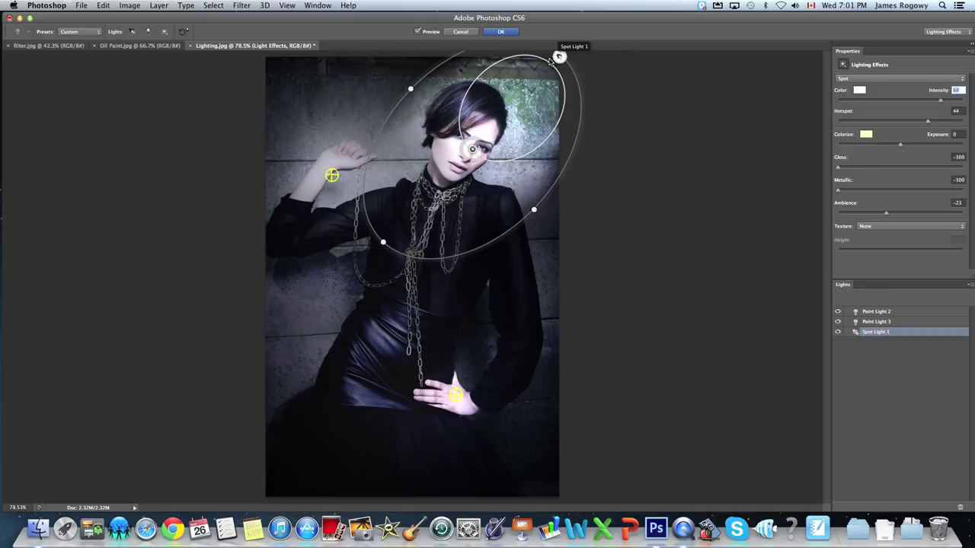
pyautogui.moveTo(474, 148); pyautogui.dragTo(457, 150)
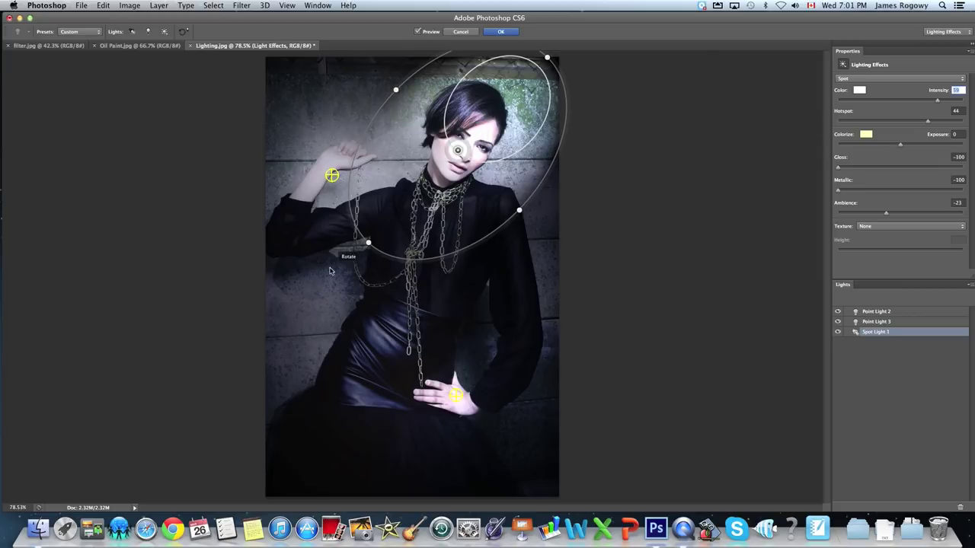
pyautogui.moveTo(368, 246); pyautogui.dragTo(378, 257)
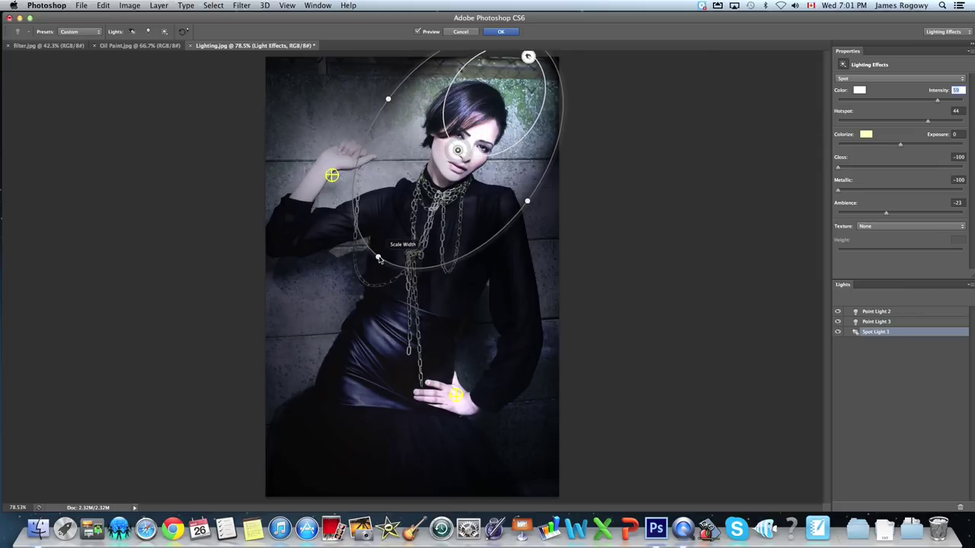
pyautogui.moveTo(458, 149); pyautogui.dragTo(465, 154)
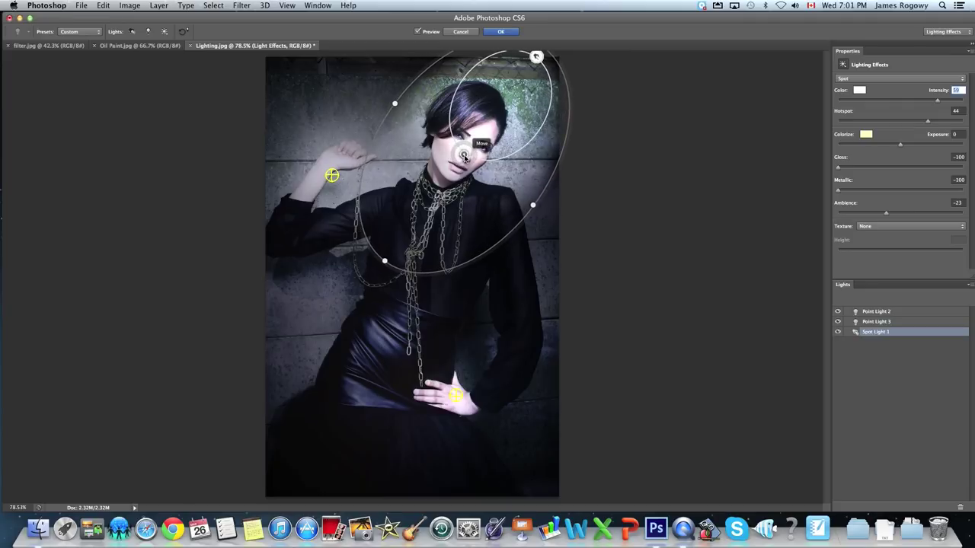
# - Set Spot Light 1's colour to a pale blue with hue 209, saturation 17% and brightness 99%
pyautogui.click(860, 90)
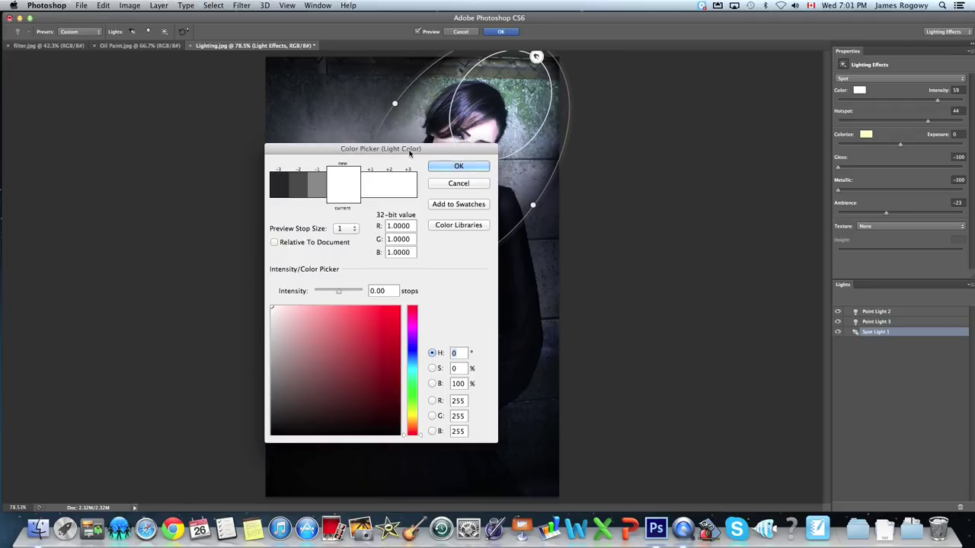
pyautogui.moveTo(472, 149); pyautogui.dragTo(902, 160)
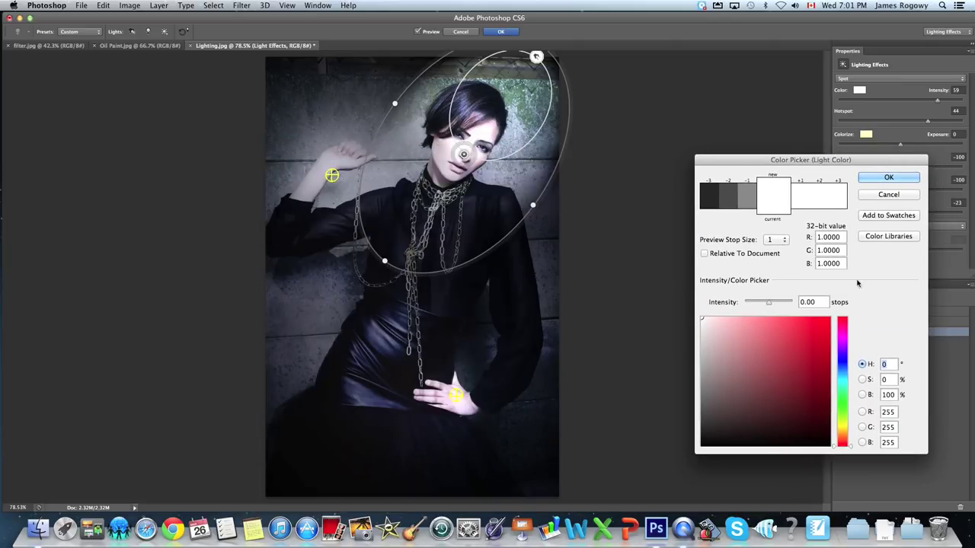
pyautogui.click(842, 372)
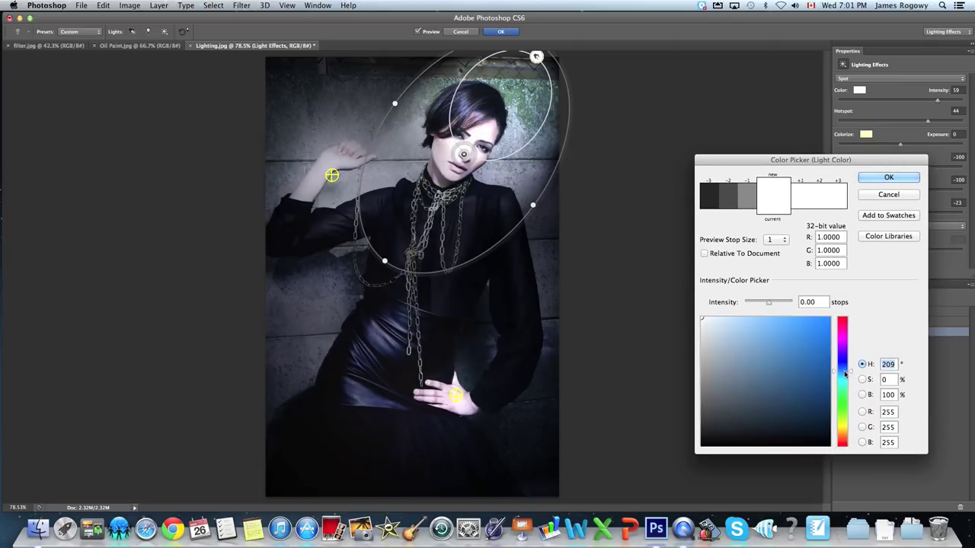
pyautogui.moveTo(710, 320)
pyautogui.mouseDown()
pyautogui.moveTo(737, 320)
pyautogui.moveTo(726, 321)
pyautogui.mouseUp()
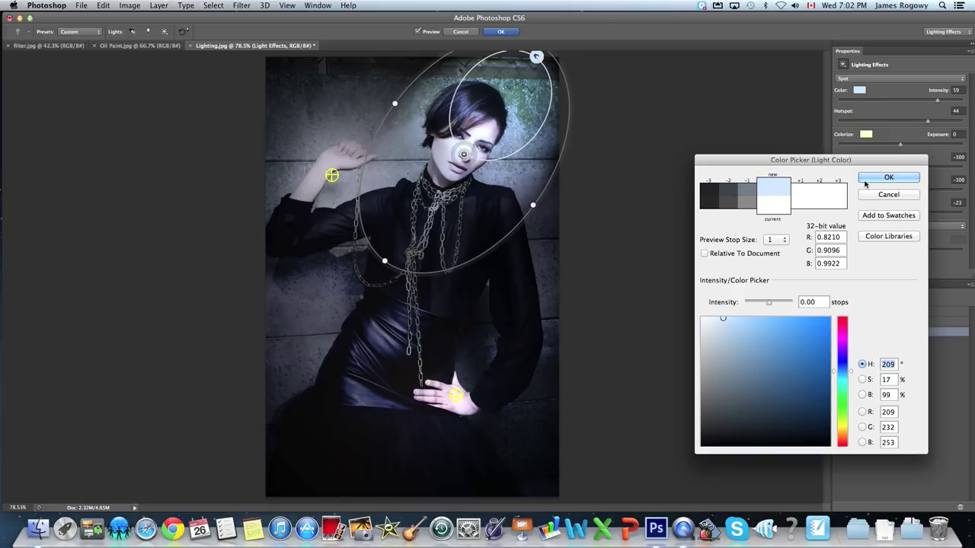
pyautogui.click(873, 178)
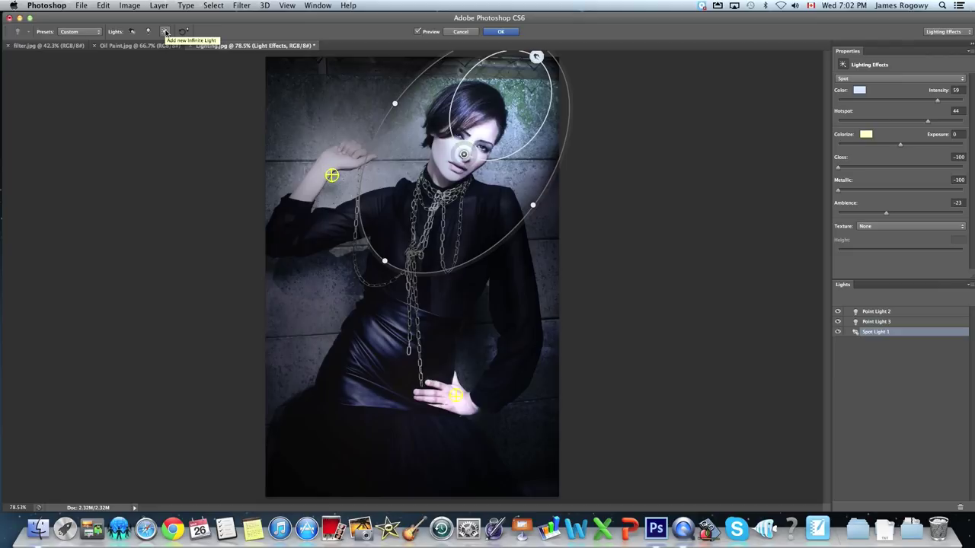
# - Add an infinite light and aim it so the light falls from the upper-right side of the portrait, keeping the scene dark
pyautogui.click(164, 32)
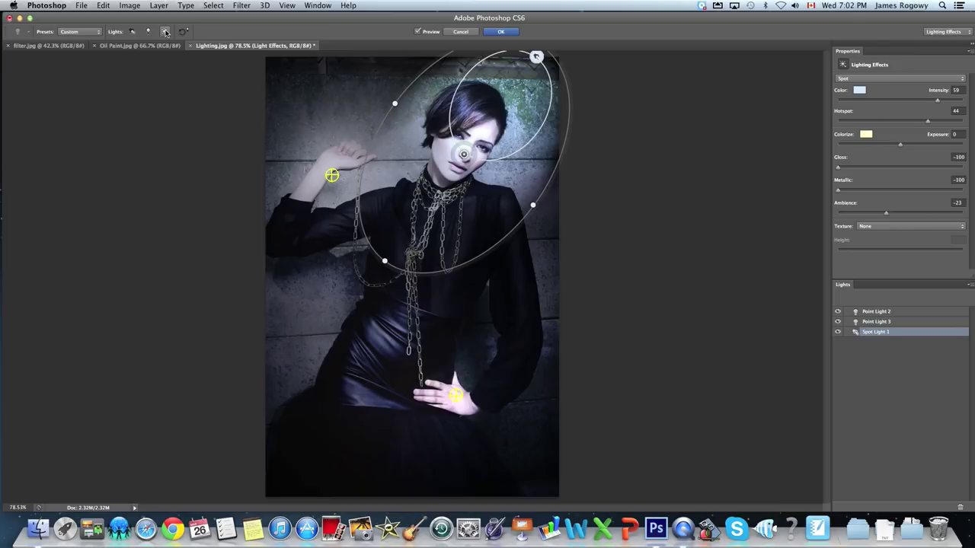
pyautogui.click(165, 32)
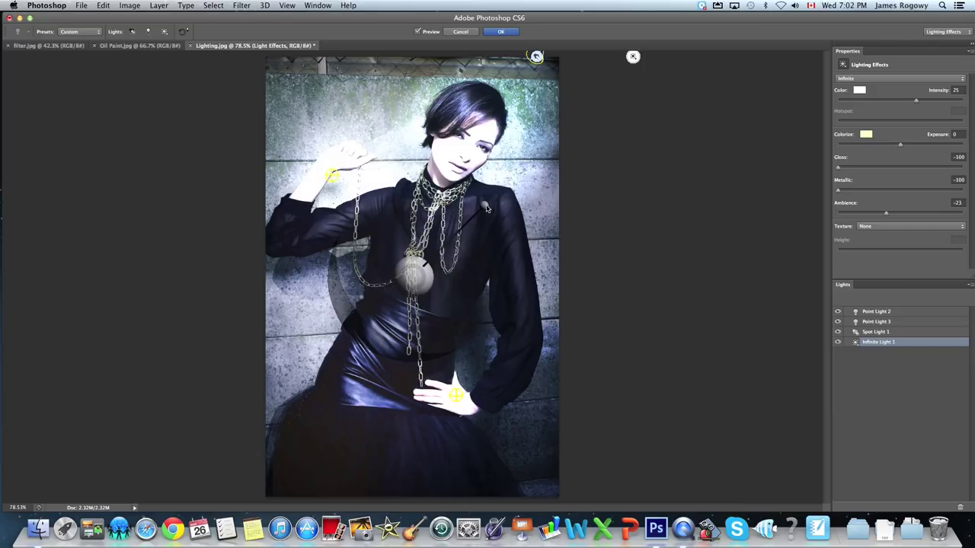
pyautogui.moveTo(487, 208); pyautogui.dragTo(339, 324)
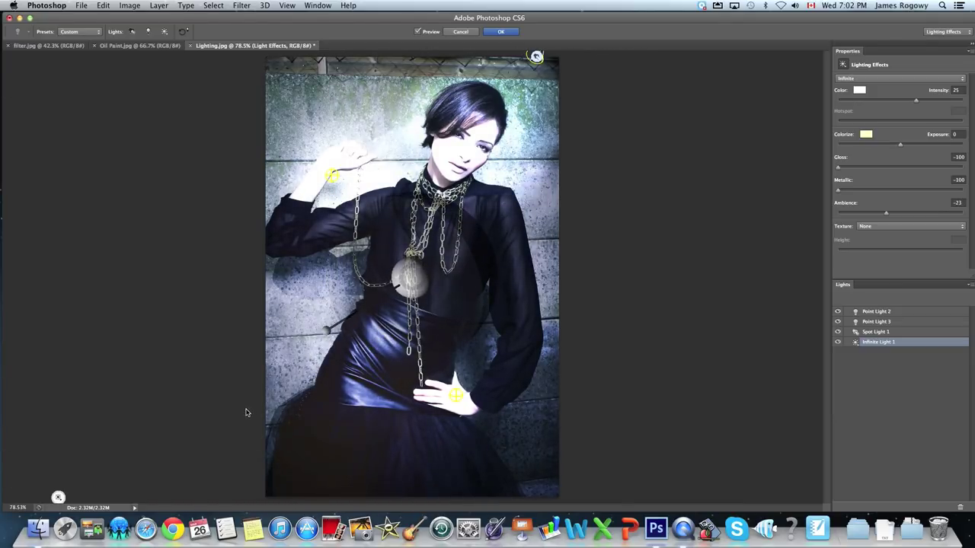
pyautogui.moveTo(596, 393); pyautogui.dragTo(543, 196)
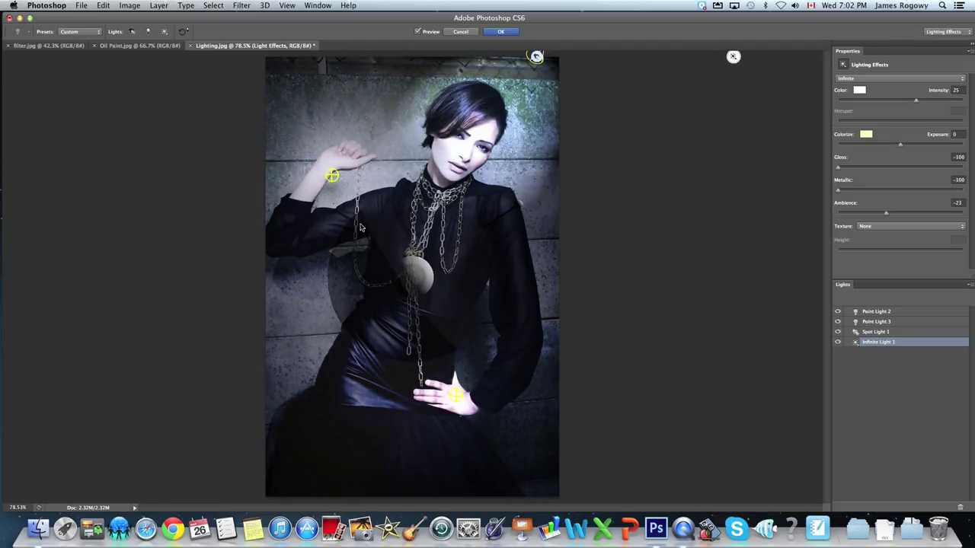
pyautogui.moveTo(518, 206); pyautogui.dragTo(519, 204)
# - Set Infinite Light 1's colour to a medium blue with hue 208, saturation 60% and brightness 65%
pyautogui.click(860, 91)
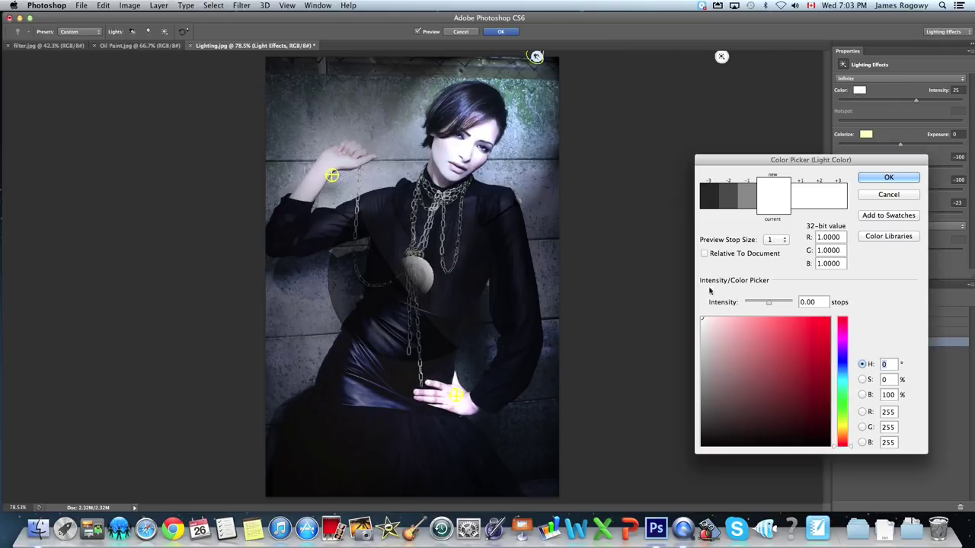
pyautogui.click(846, 372)
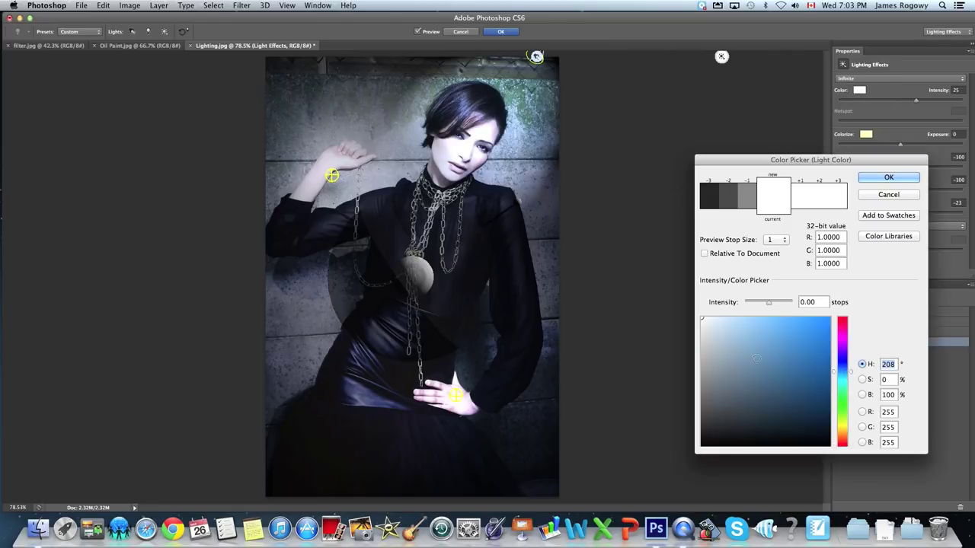
pyautogui.click(732, 321)
pyautogui.moveTo(732, 322); pyautogui.dragTo(764, 342)
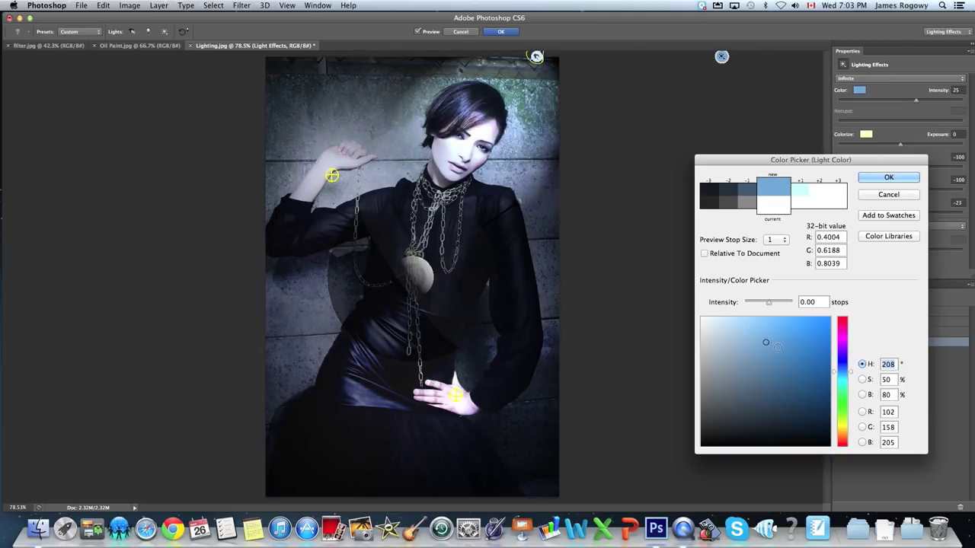
pyautogui.click(780, 364)
pyautogui.click(778, 362)
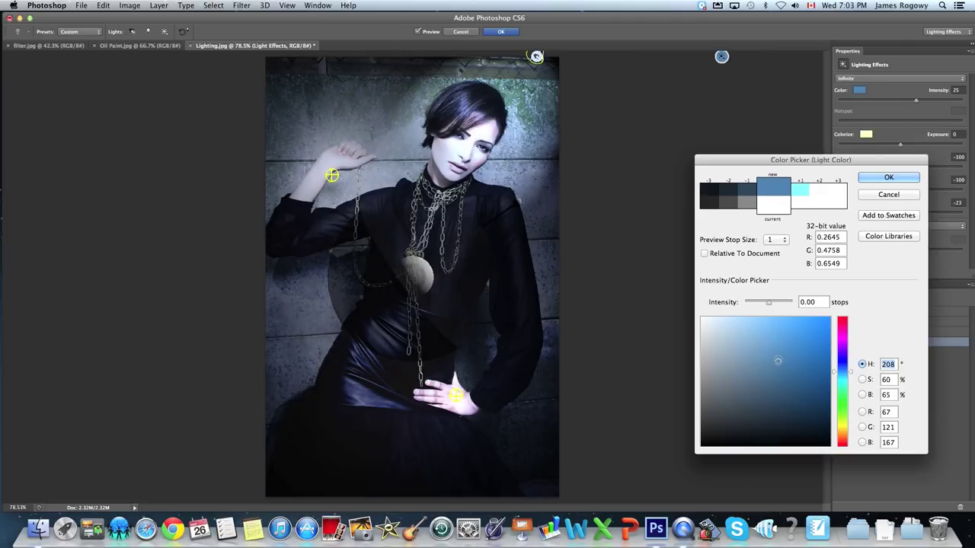
pyautogui.click(888, 178)
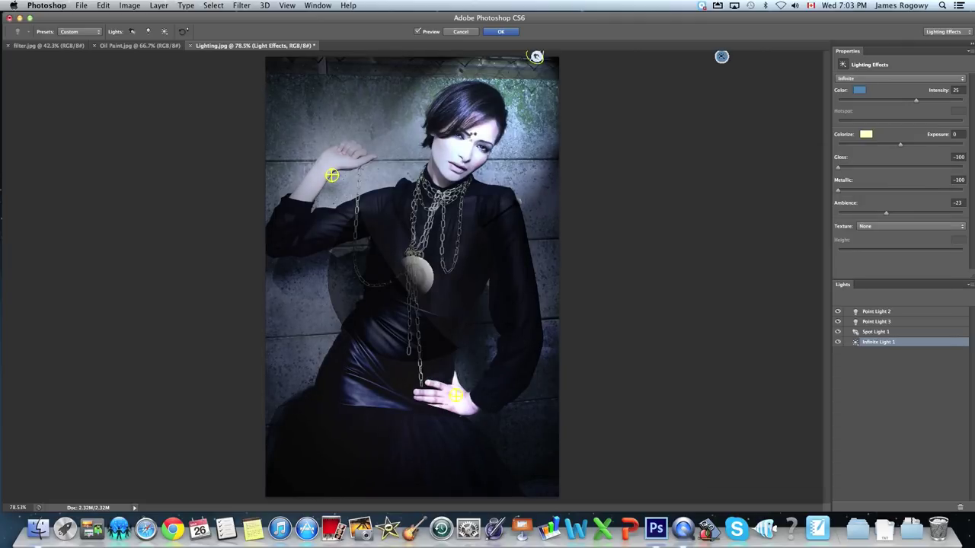
# - Raise the Intensity of Point Light 3 on the raised hand slightly and fine-tune Point Light 2's Intensity on the hip hand
pyautogui.click(332, 176)
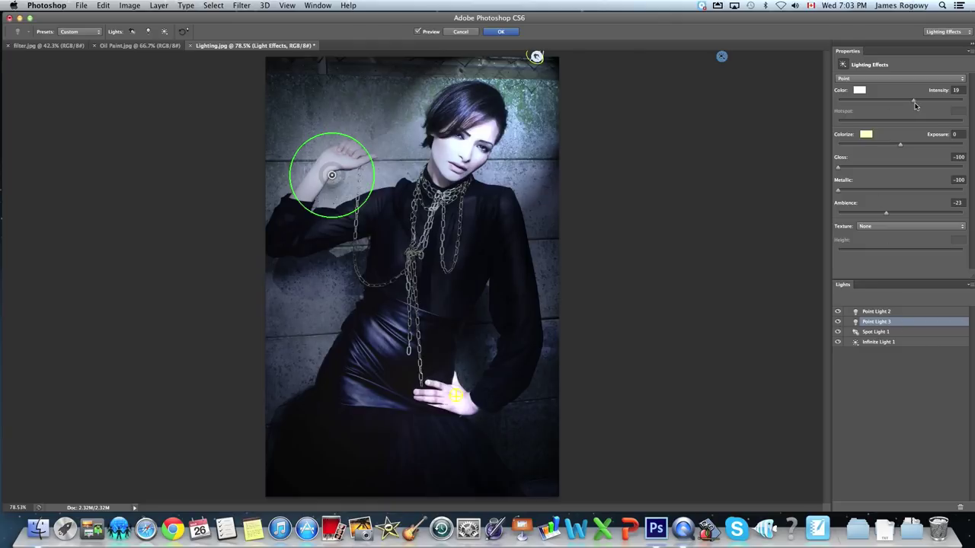
pyautogui.moveTo(915, 105); pyautogui.dragTo(919, 105)
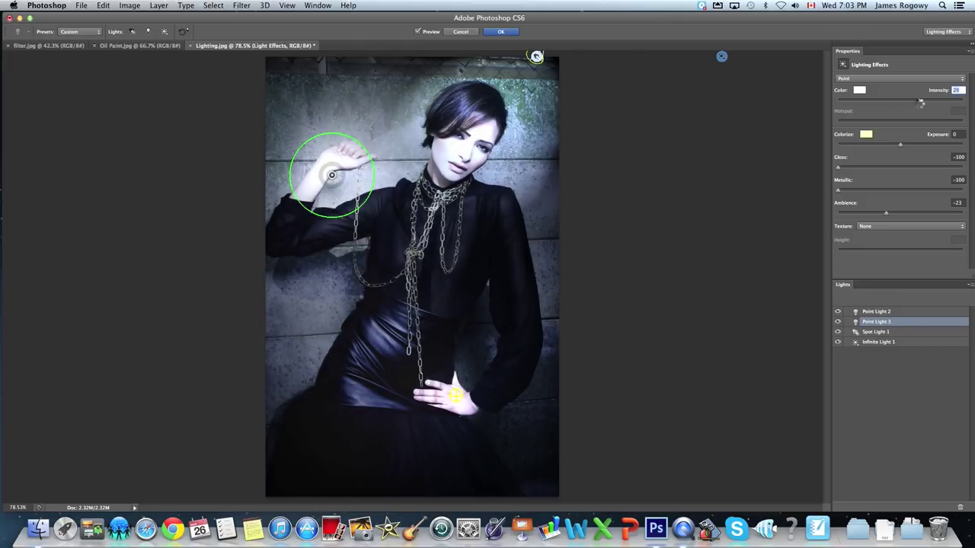
pyautogui.click(876, 332)
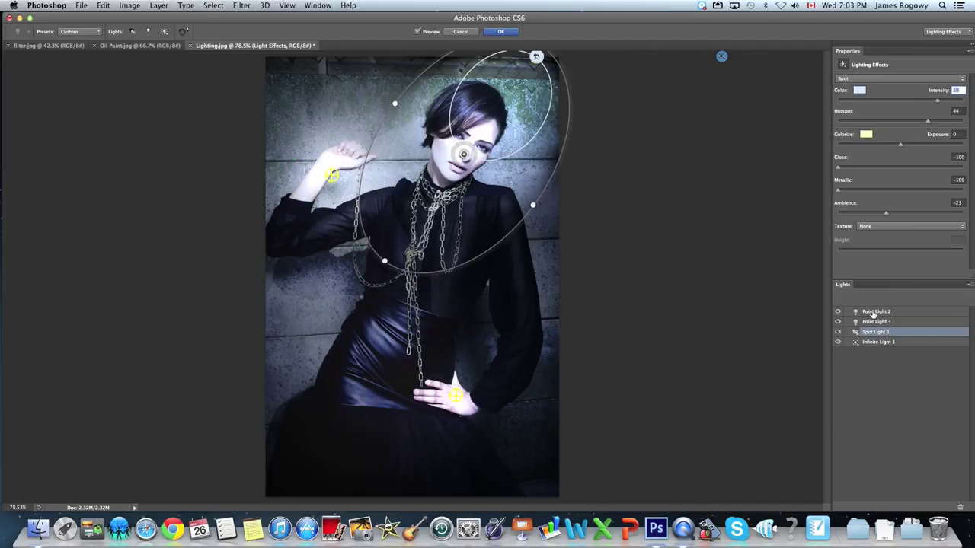
pyautogui.click(874, 313)
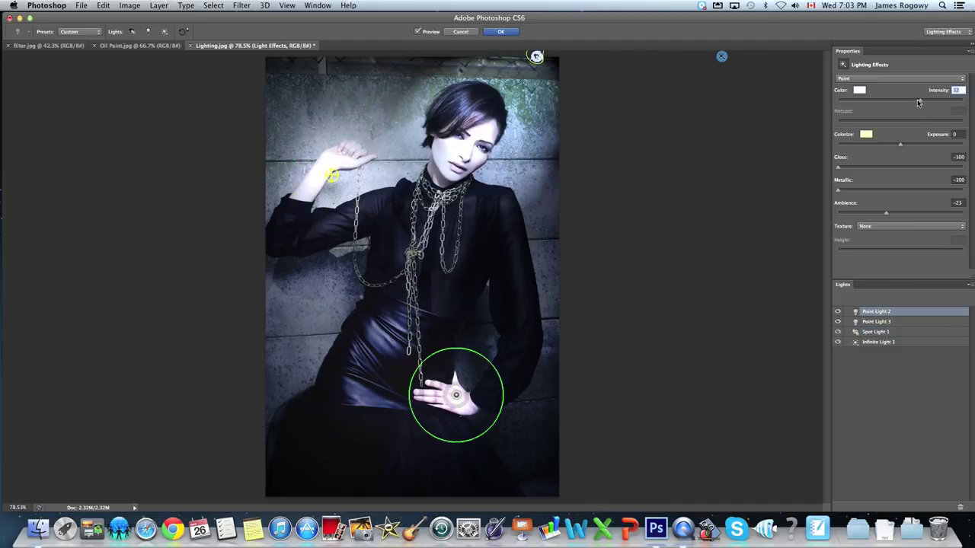
pyautogui.moveTo(914, 103); pyautogui.dragTo(919, 102)
# - With Infinite Light 1 selected, compare the Blue texture with None and leave the Texture set to Blue
pyautogui.click(872, 343)
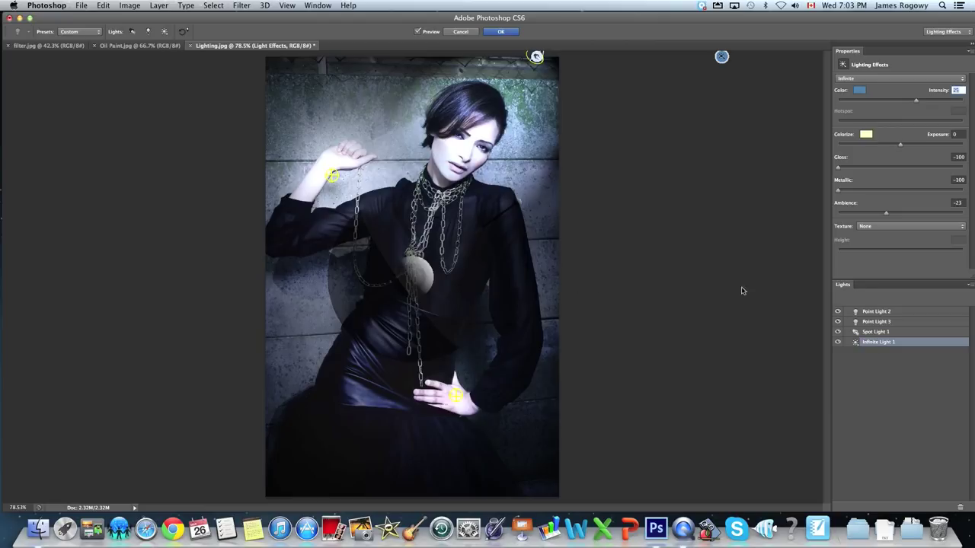
pyautogui.click(873, 228)
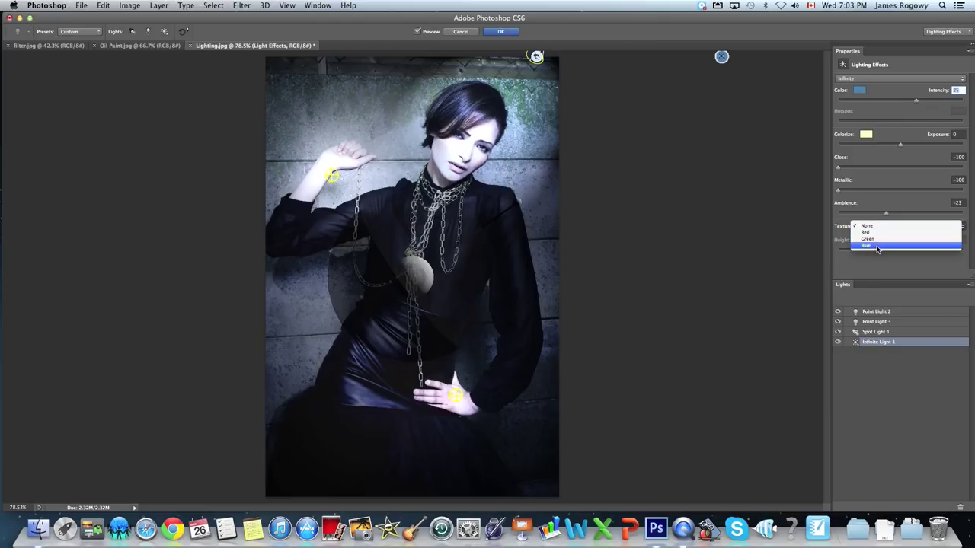
pyautogui.click(877, 246)
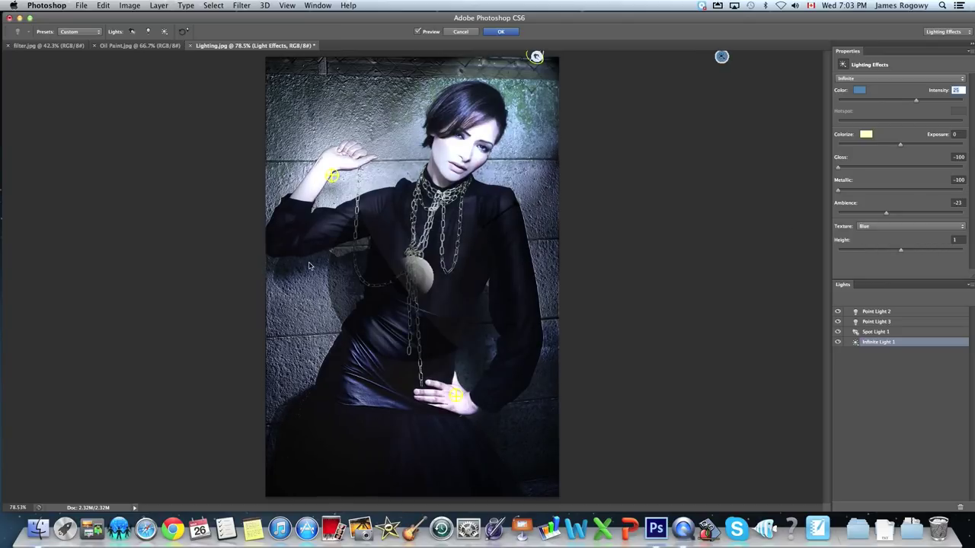
pyautogui.click(885, 227)
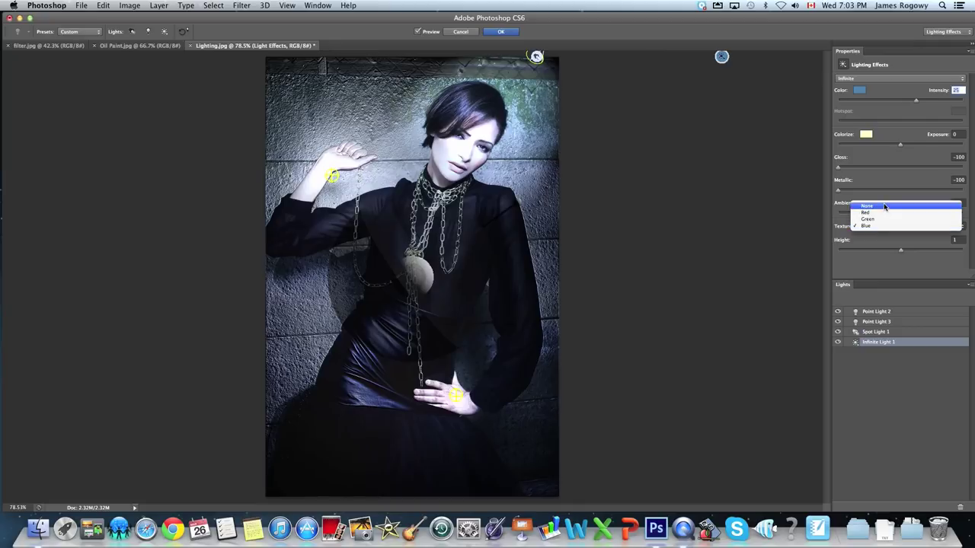
pyautogui.click(885, 207)
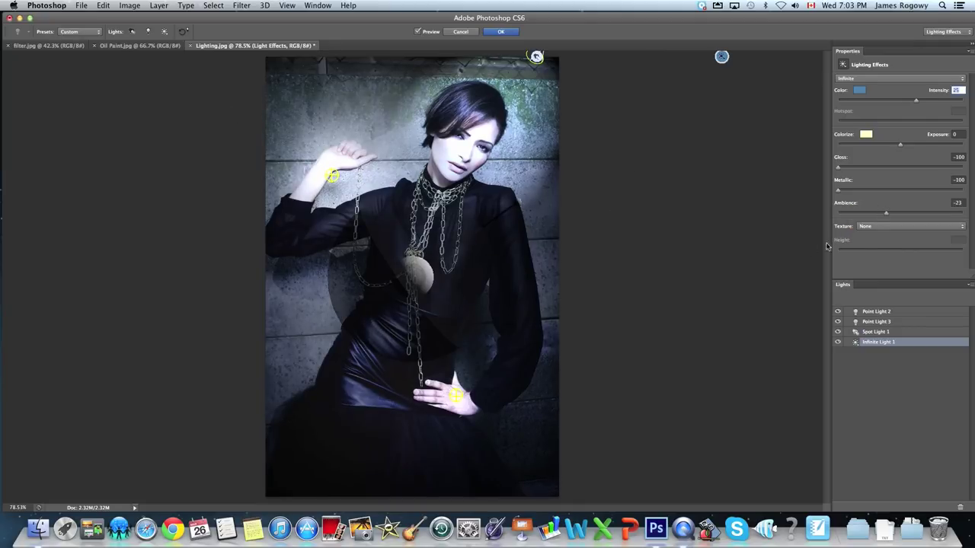
pyautogui.click(879, 229)
pyautogui.click(869, 245)
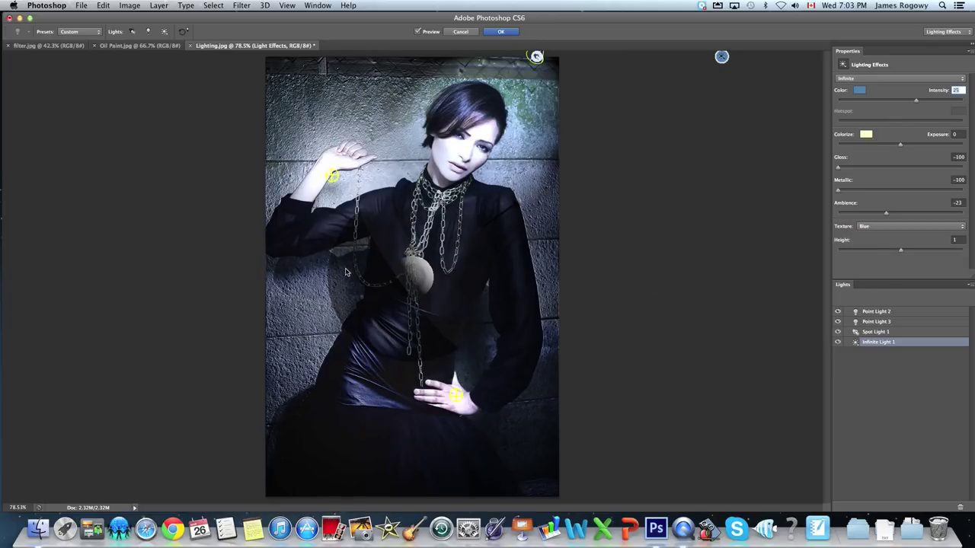
# - Swing Infinite Light 1's direction up toward the face, fine-tune Spot Light 1's Intensity and apply the Lighting Effects filter
pyautogui.moveTo(520, 205); pyautogui.dragTo(496, 161)
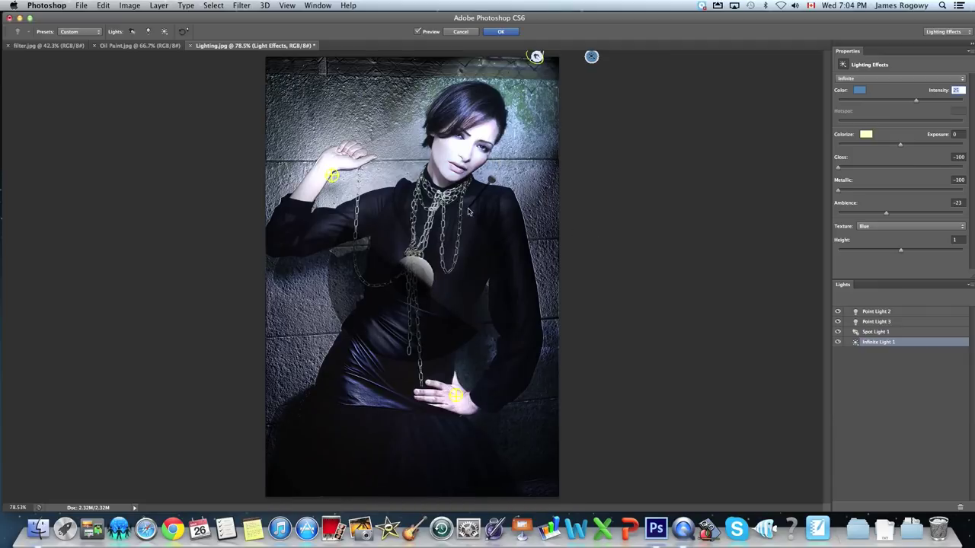
pyautogui.click(537, 56)
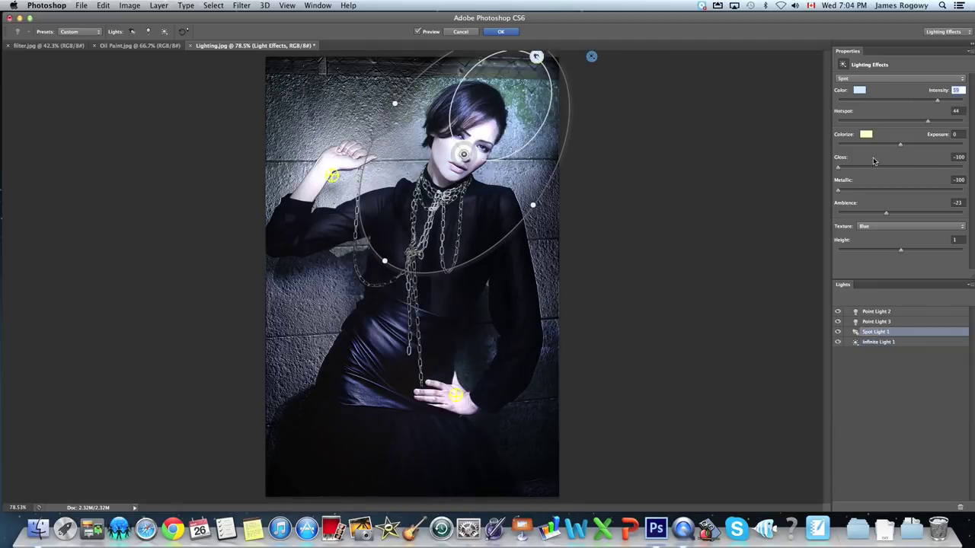
pyautogui.moveTo(932, 102); pyautogui.dragTo(931, 100)
pyautogui.click(500, 32)
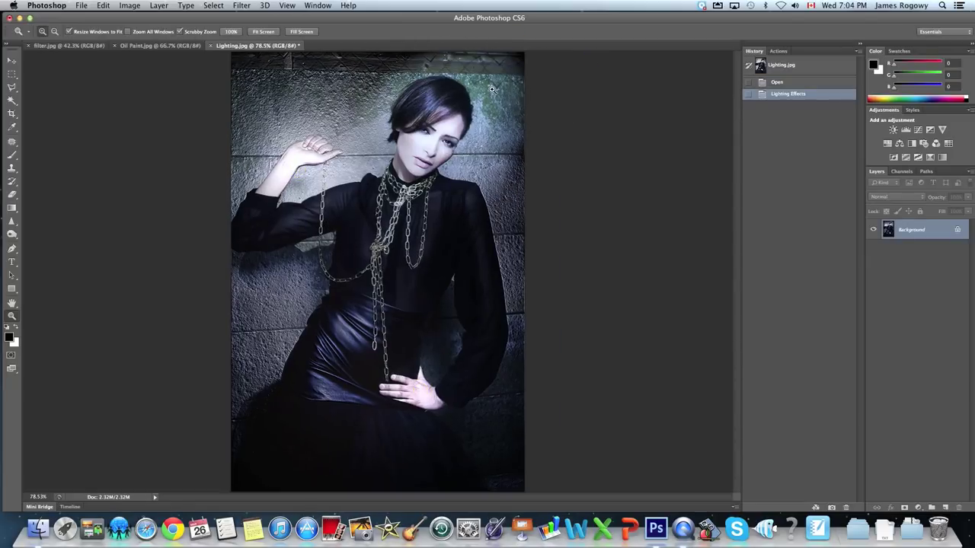
# - Compare the original Lighting.jpg snapshot with the Lighting Effects history state several times, ending on the filtered version
pyautogui.click(784, 73)
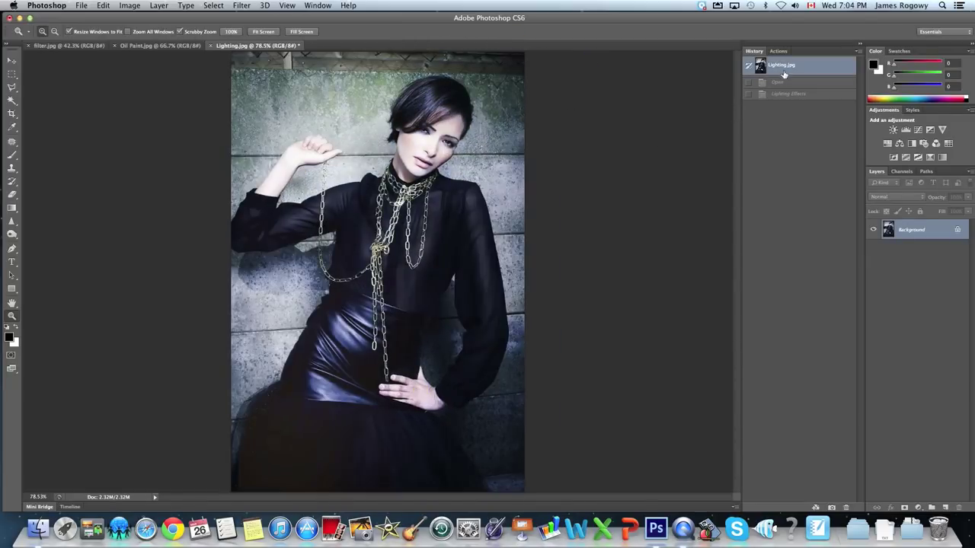
pyautogui.click(781, 95)
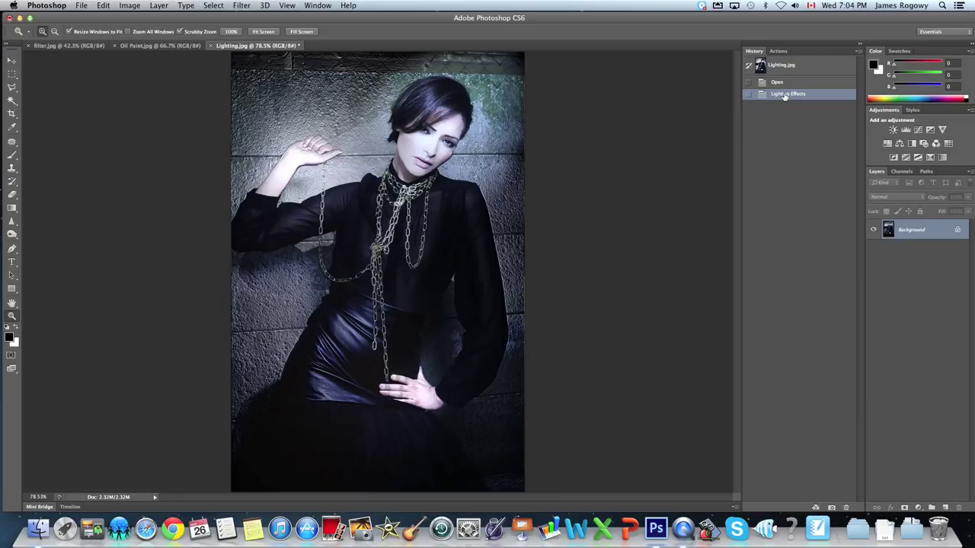
pyautogui.click(788, 66)
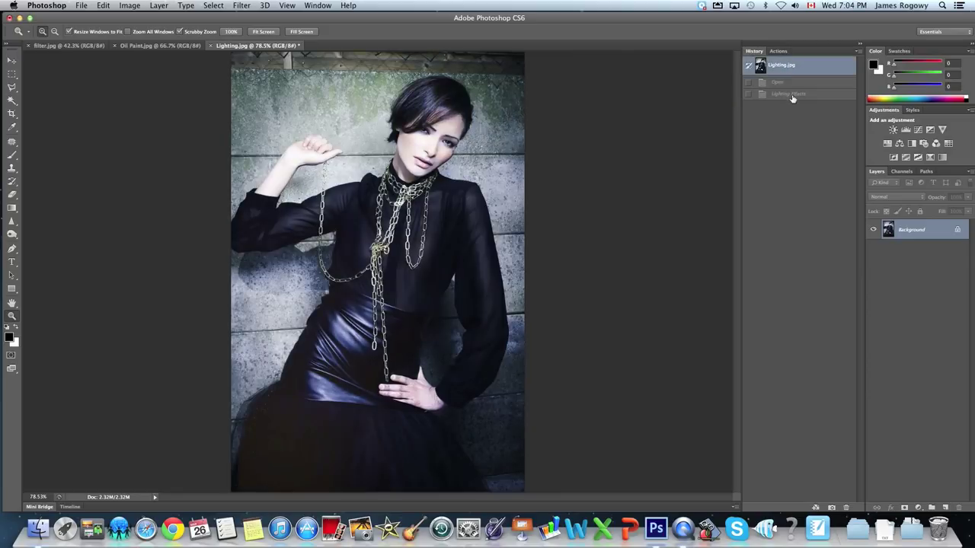
pyautogui.click(787, 94)
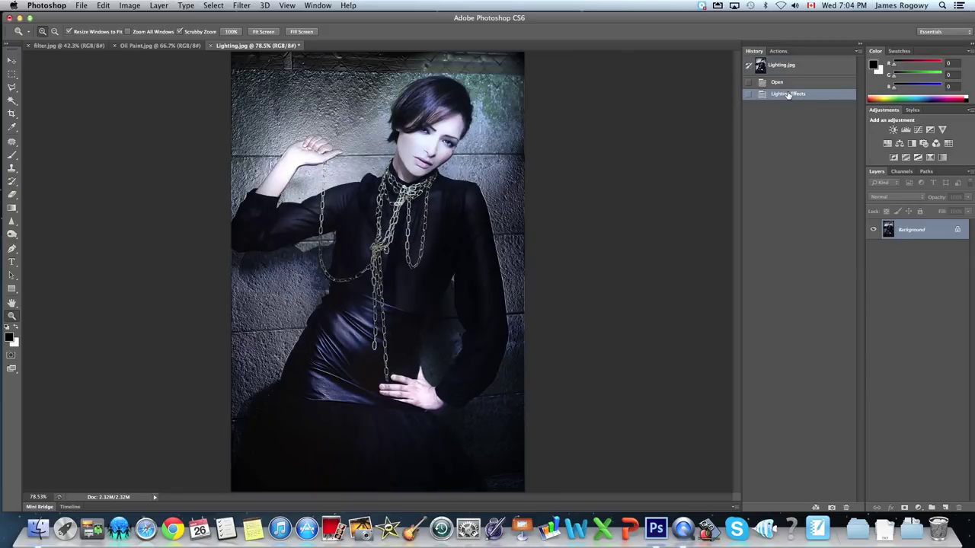
pyautogui.click(790, 67)
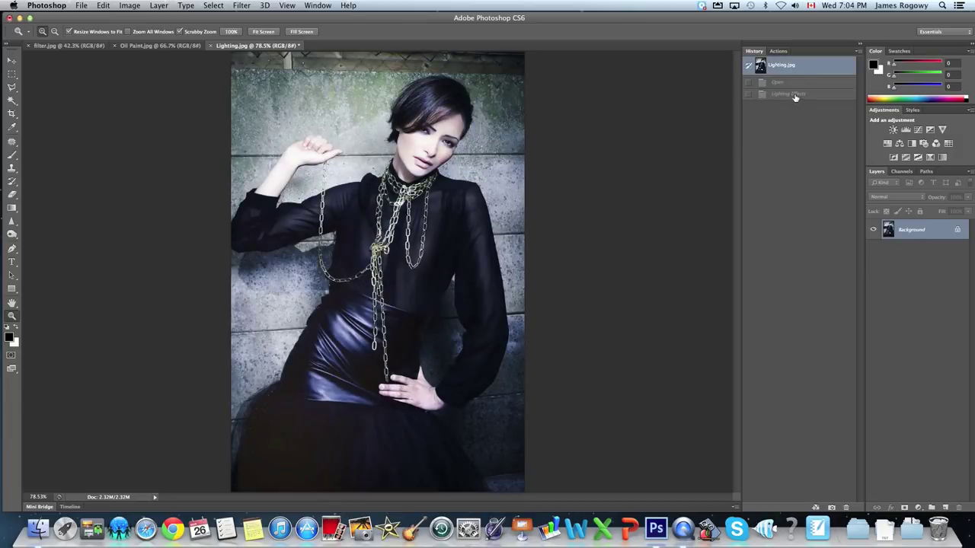
pyautogui.click(795, 96)
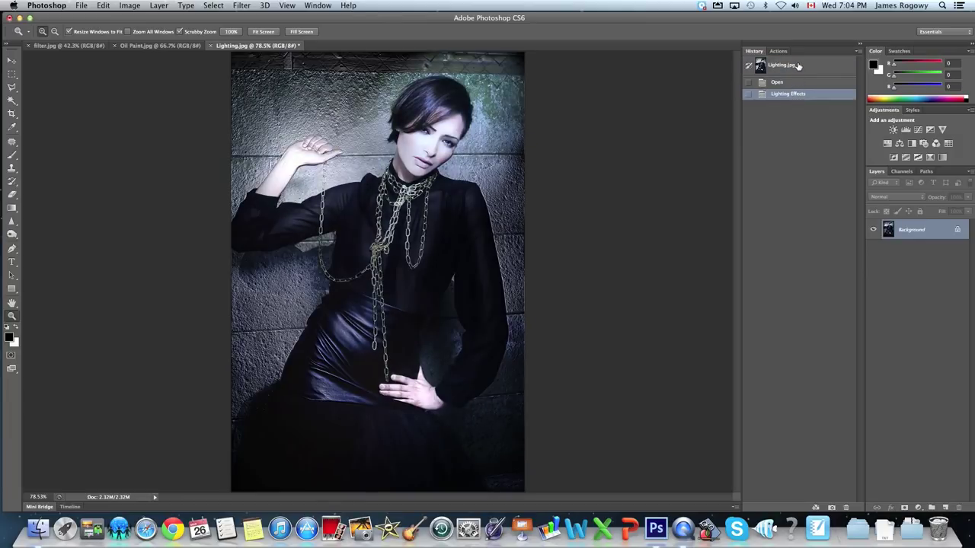
pyautogui.click(798, 67)
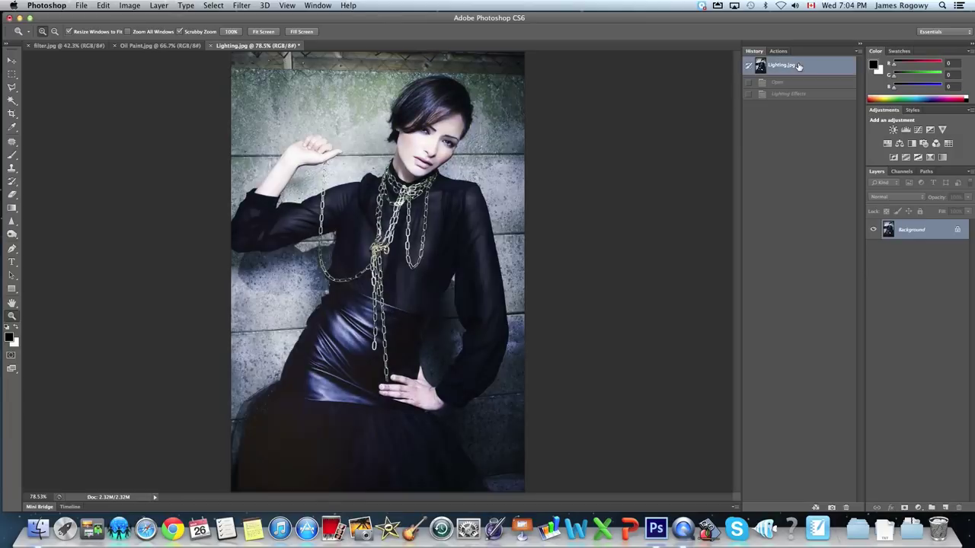
pyautogui.click(790, 95)
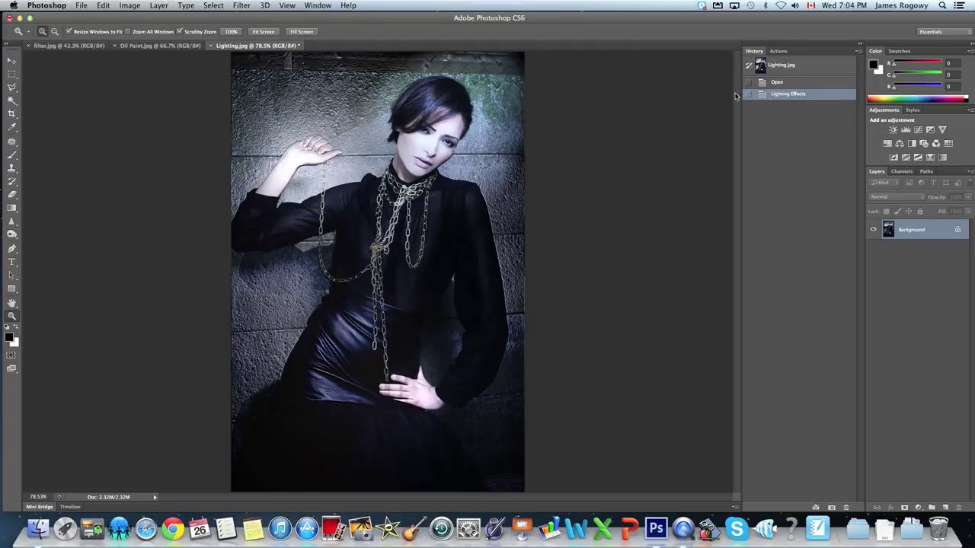
# - Reapply Lighting Effects after stepping through its point, spot and infinite lights, and revert to the first Lighting Effects history state
pyautogui.click(242, 5)
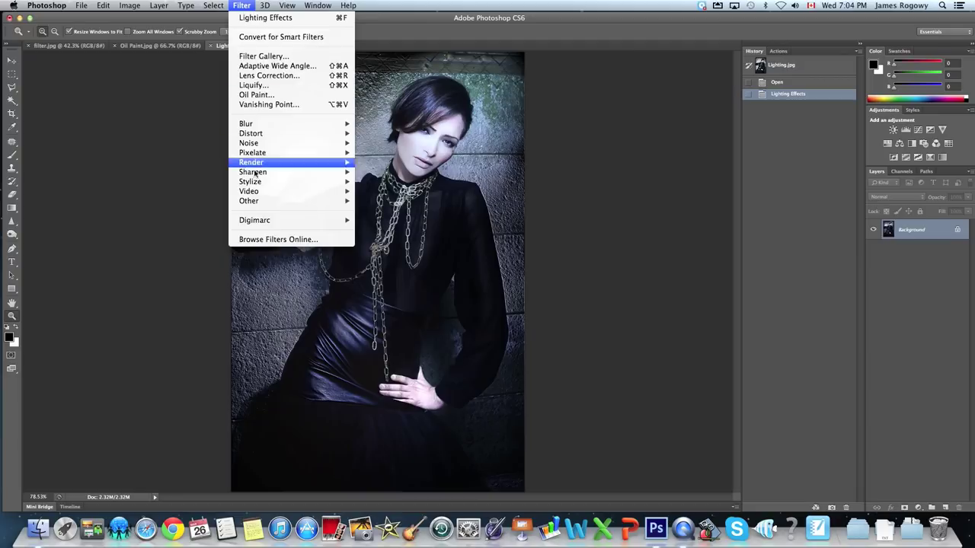
pyautogui.moveTo(265, 166)
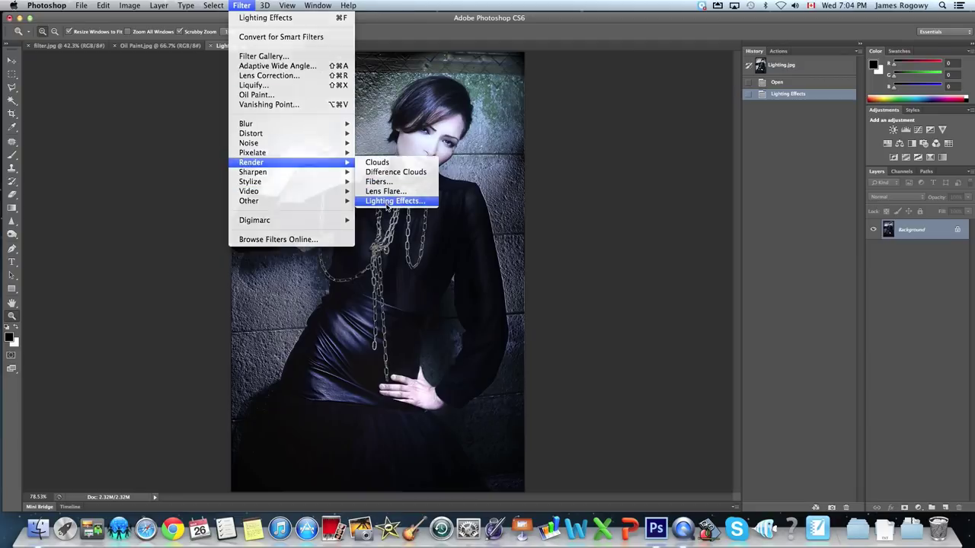
pyautogui.click(388, 202)
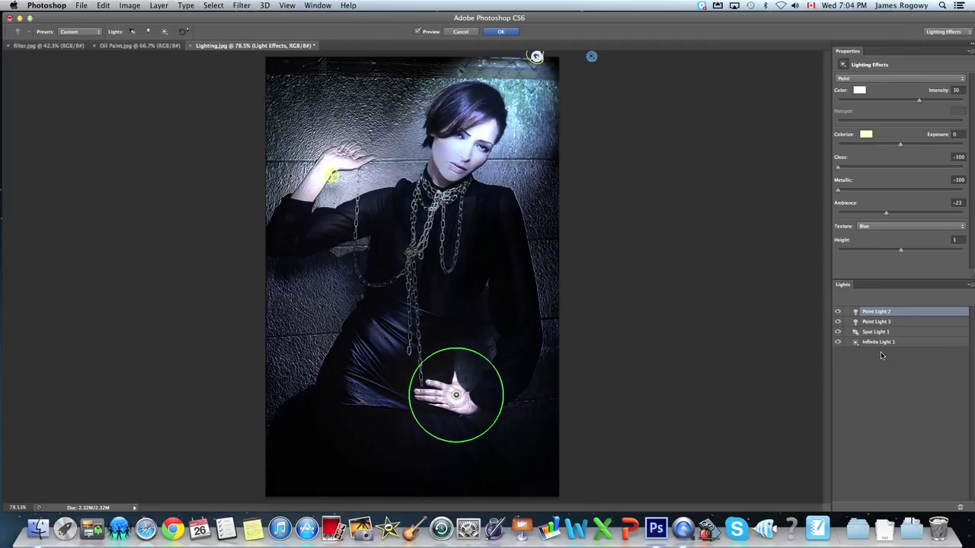
pyautogui.click(882, 323)
pyautogui.click(884, 333)
pyautogui.click(887, 343)
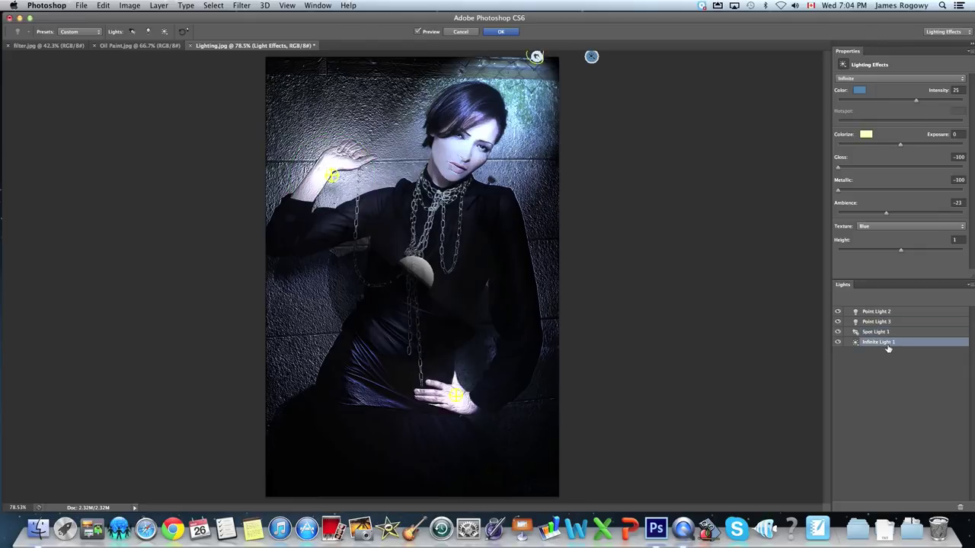
pyautogui.click(888, 334)
pyautogui.click(887, 323)
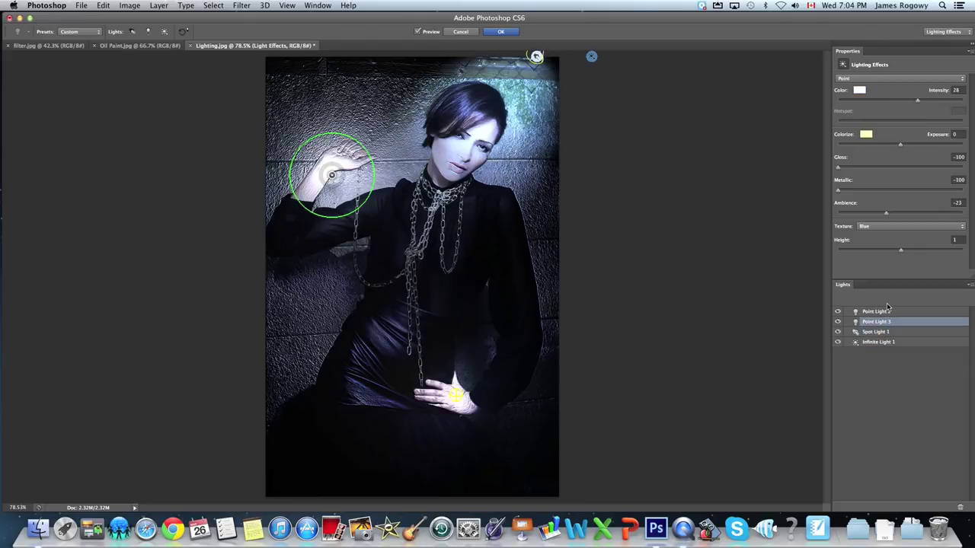
pyautogui.click(891, 313)
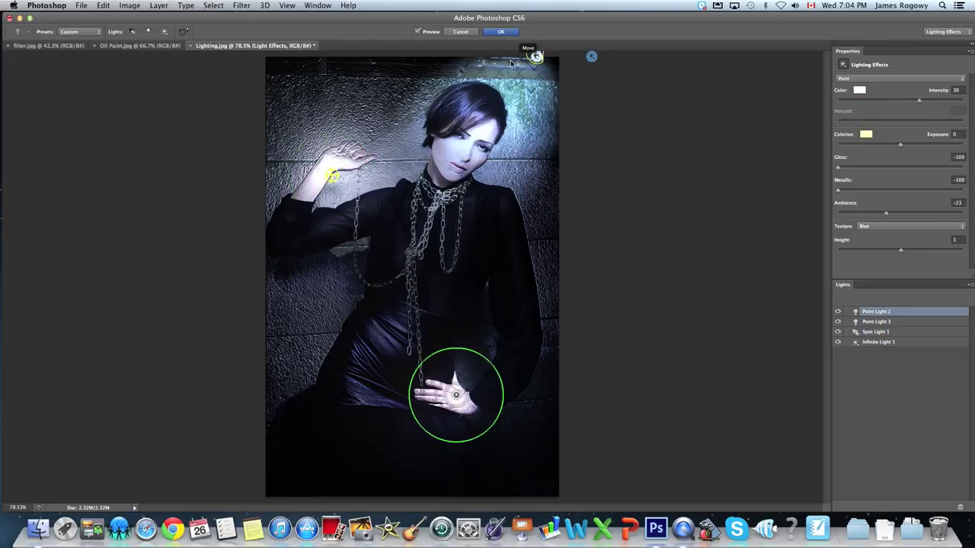
pyautogui.click(509, 31)
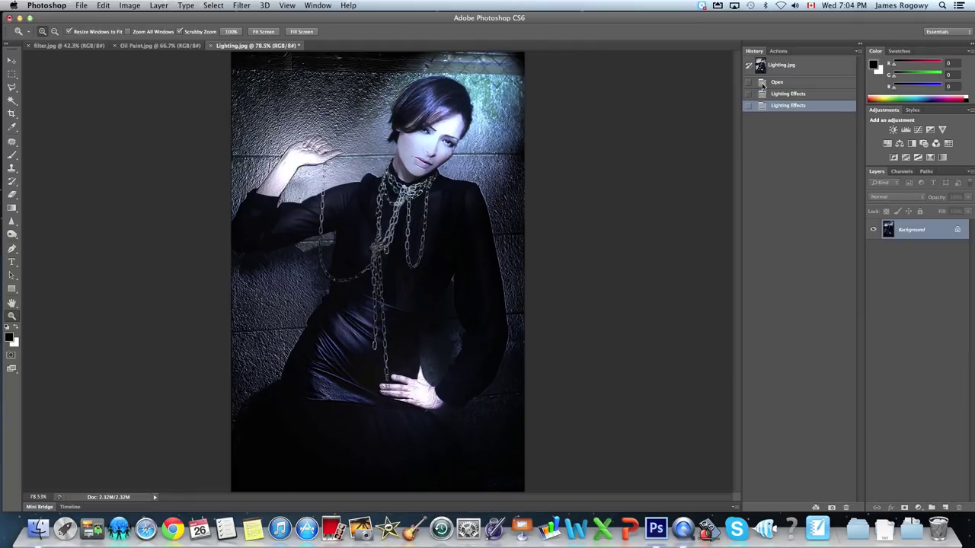
pyautogui.click(783, 96)
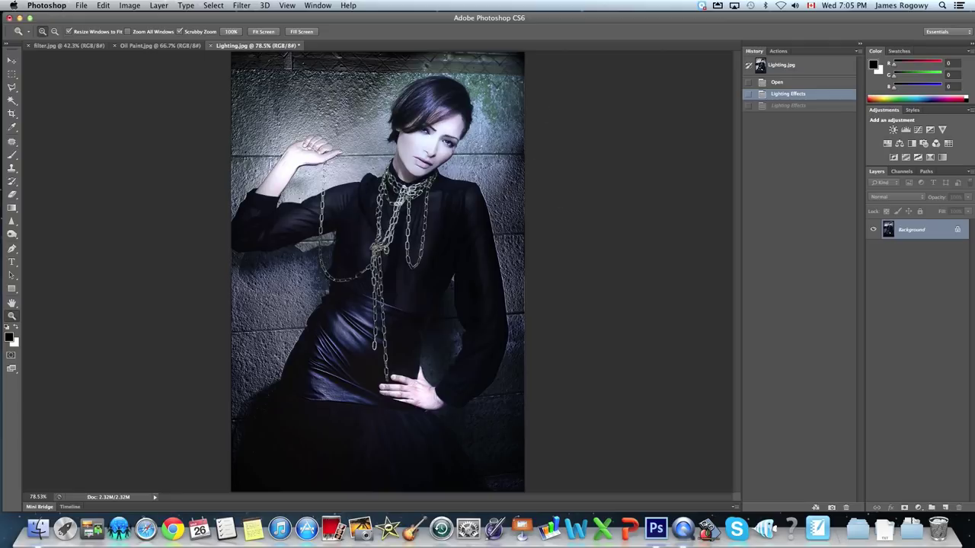
# - Compare the original Lighting.jpg snapshot with the first Lighting Effects history state, ending on the filtered version
pyautogui.click(778, 68)
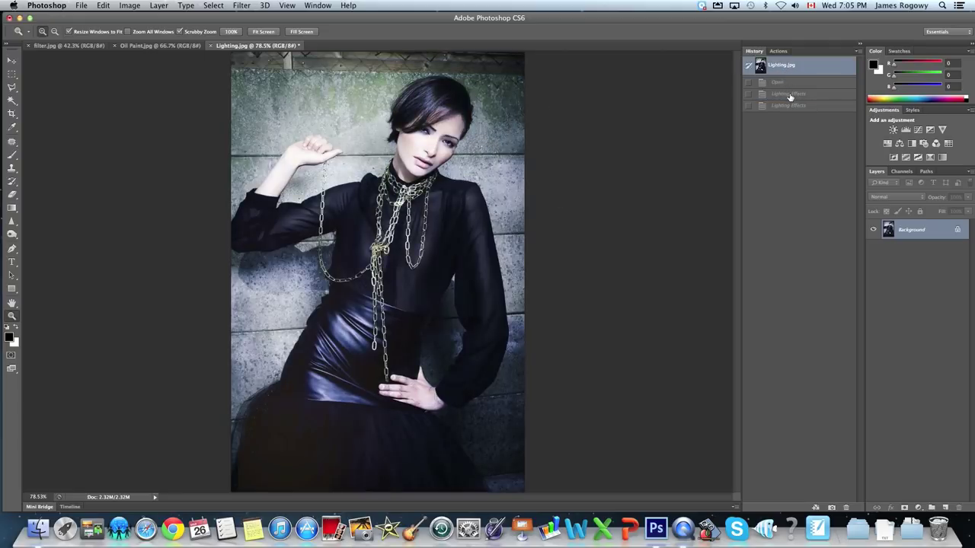
pyautogui.click(788, 93)
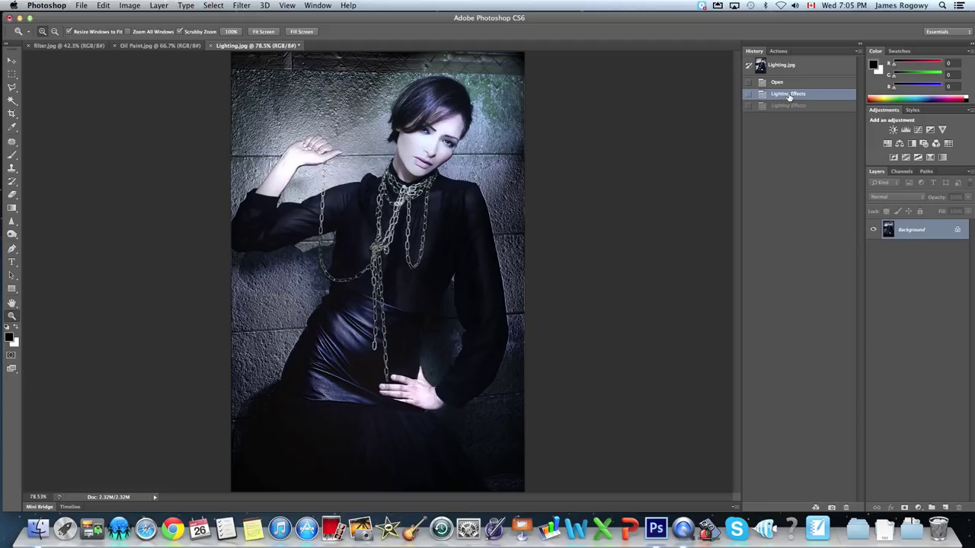
pyautogui.click(788, 71)
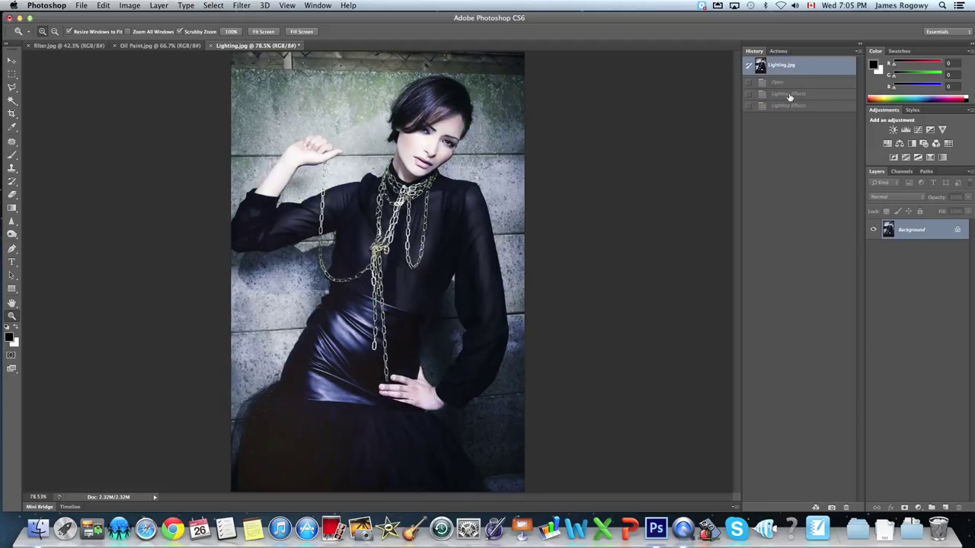
pyautogui.click(789, 95)
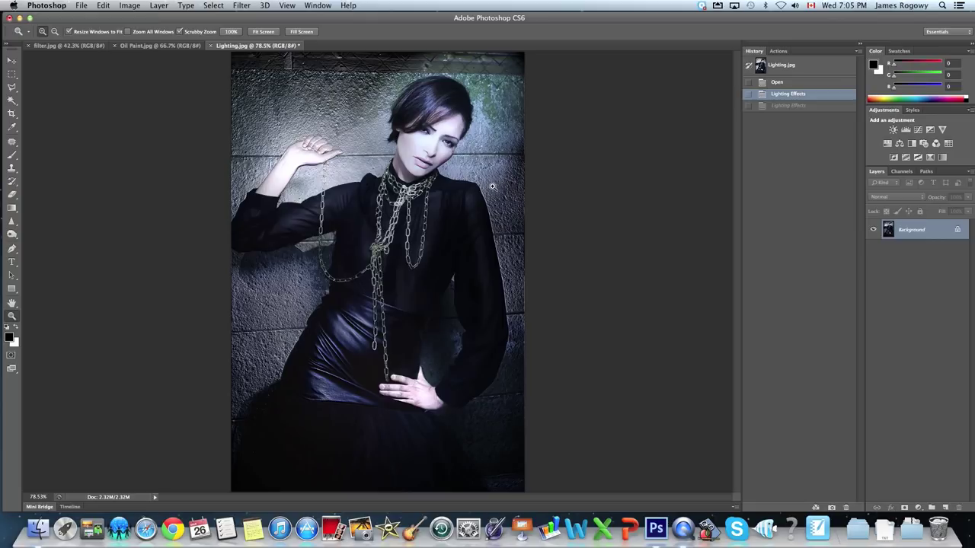
# - Save the filtered portrait to the Desktop as Lighting.jpg in JPEG format with Quality 12 (Maximum) and Baseline ("Standard")
pyautogui.click(81, 6)
pyautogui.click(90, 120)
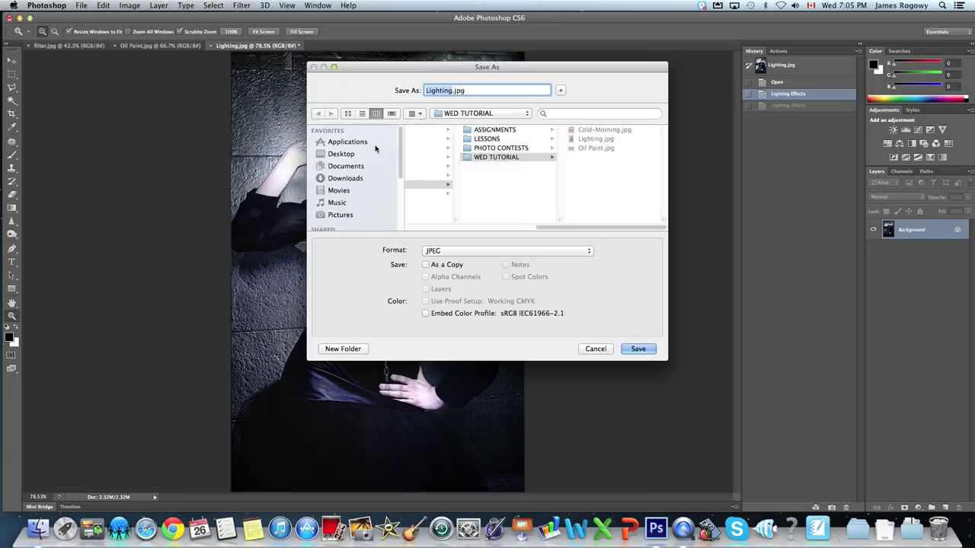
pyautogui.click(348, 156)
pyautogui.click(645, 349)
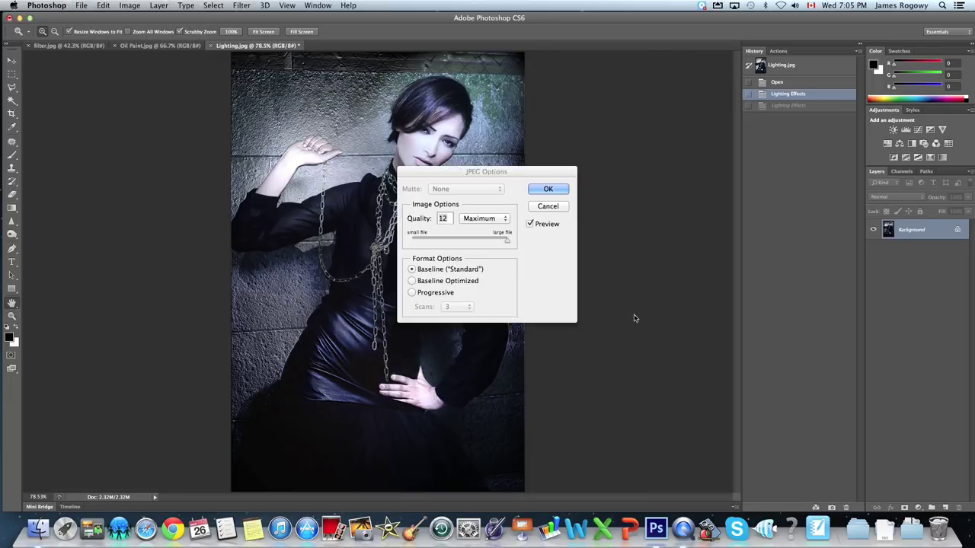
pyautogui.click(549, 189)
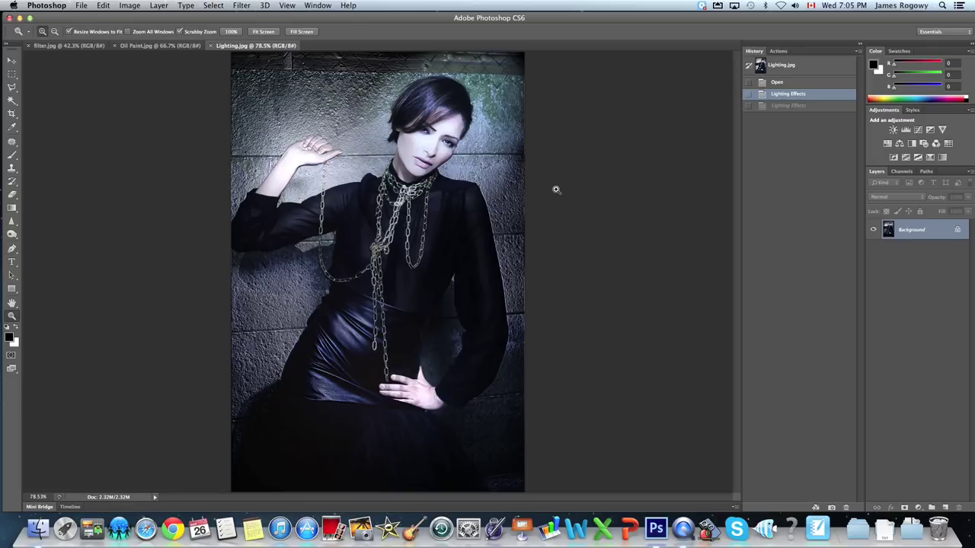